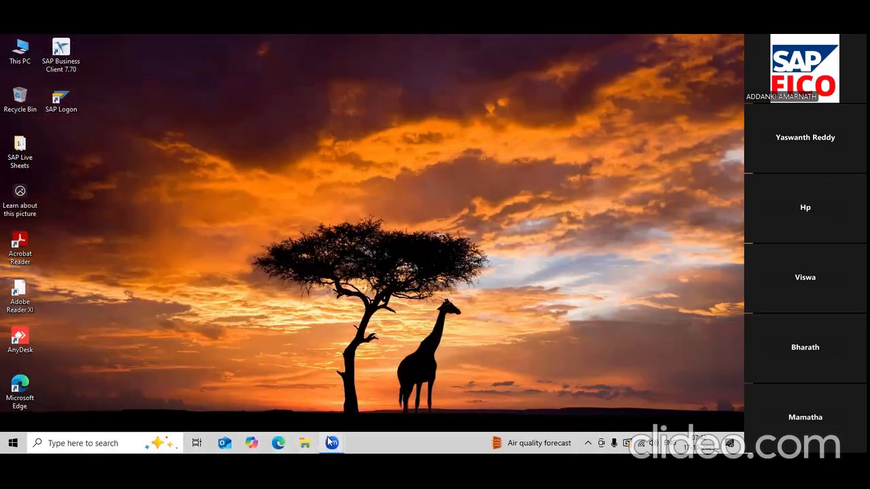
- Launch SAP Logon and log on to client 800 with the saved user ID and password
{"action": "left_click", "coordinate": [61, 101]}
{"action": "key", "text": "Return"}
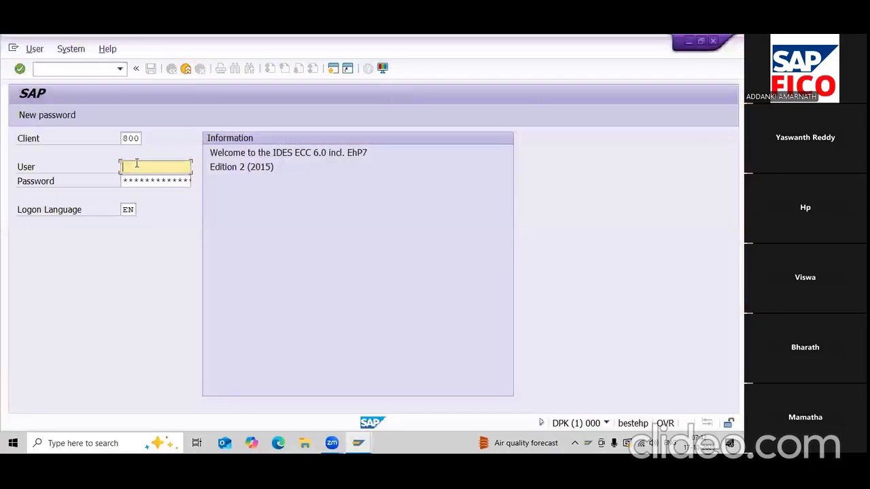
{"action": "left_click", "coordinate": [136, 164]}
{"action": "left_click", "coordinate": [142, 182]}
{"action": "left_click", "coordinate": [142, 182]}
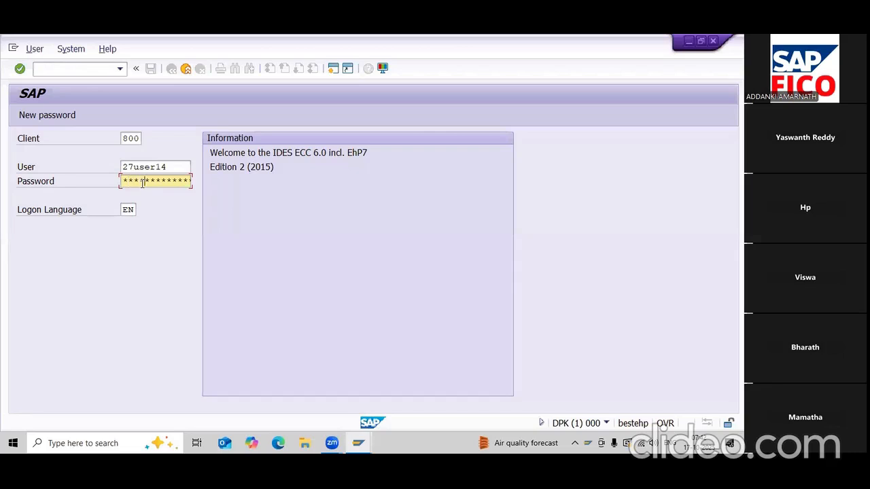
{"action": "key", "text": "Return"}
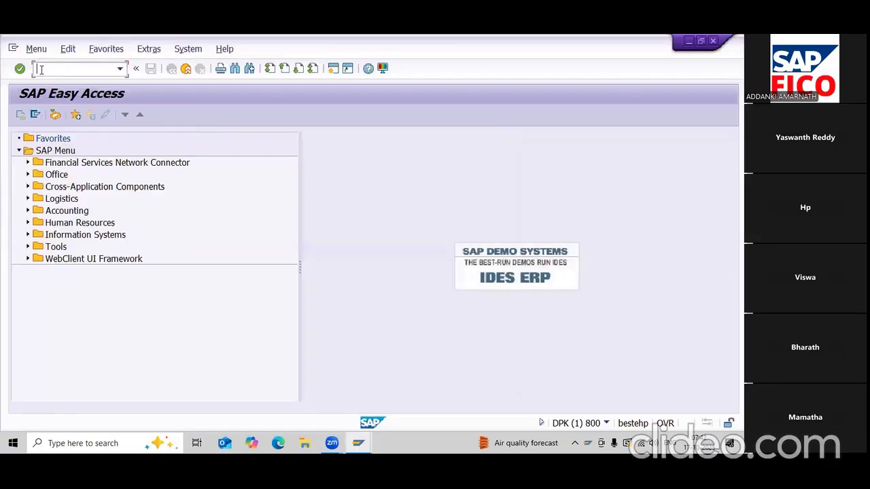
- Run transaction FBL1N to open Vendor Line Item Display
{"action": "type", "text": "FBL1N"}
{"action": "key", "text": "BackSpace"}
{"action": "key", "text": "BackSpace"}
{"action": "type", "text": "1N"}
{"action": "key", "text": "Return"}
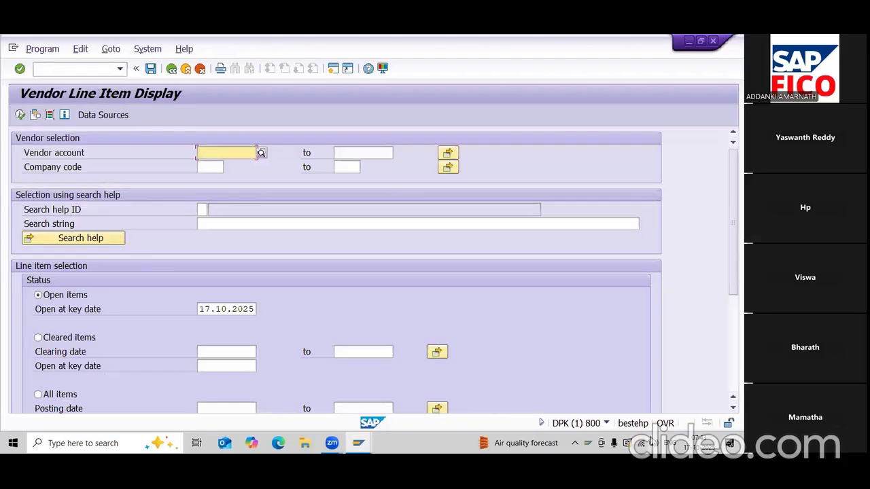
- Enter company code HARI and bring up the search help for Vendor account
{"action": "left_click", "coordinate": [652, 441]}
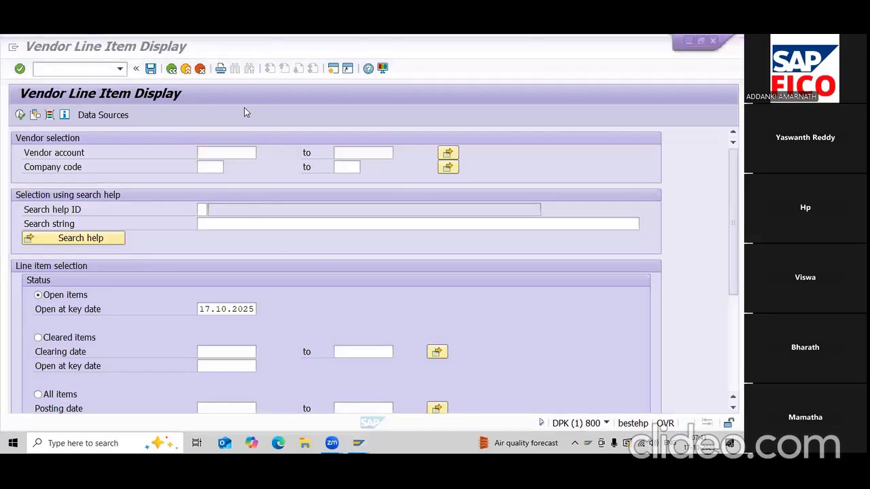
{"action": "left_click", "coordinate": [220, 167]}
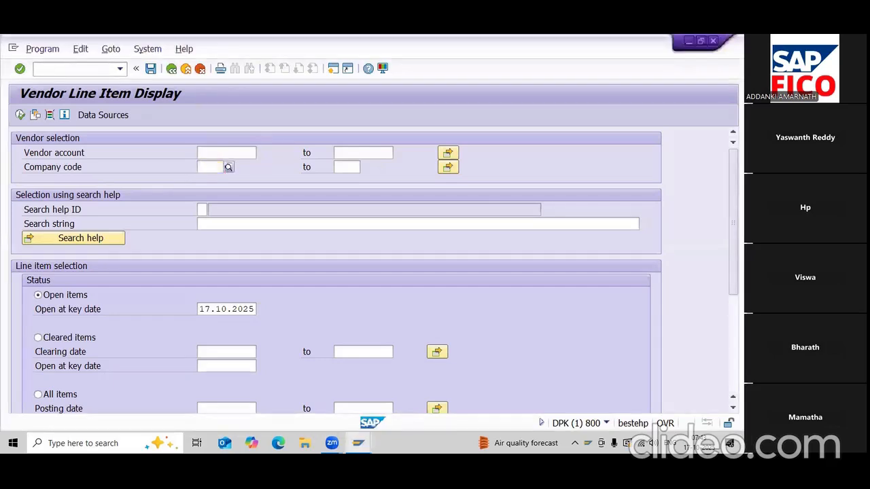
{"action": "type", "text": "HARI"}
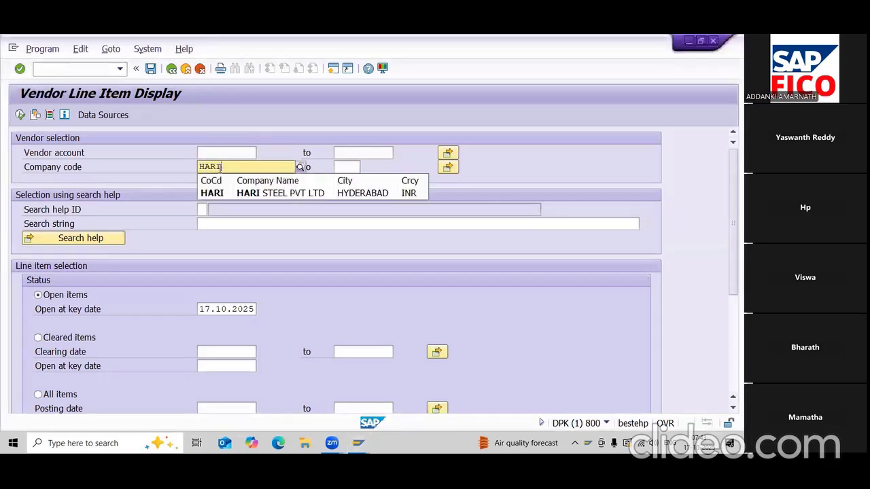
{"action": "left_click", "coordinate": [319, 197]}
{"action": "left_click", "coordinate": [248, 155]}
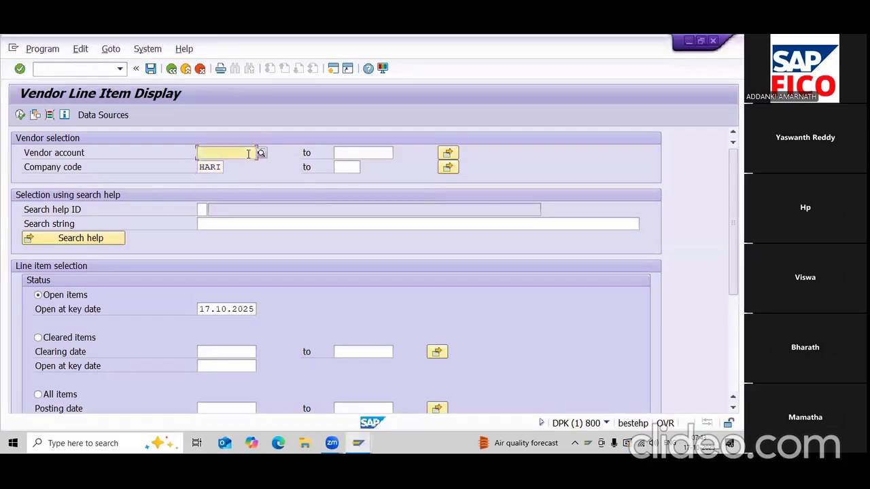
{"action": "left_click", "coordinate": [261, 153]}
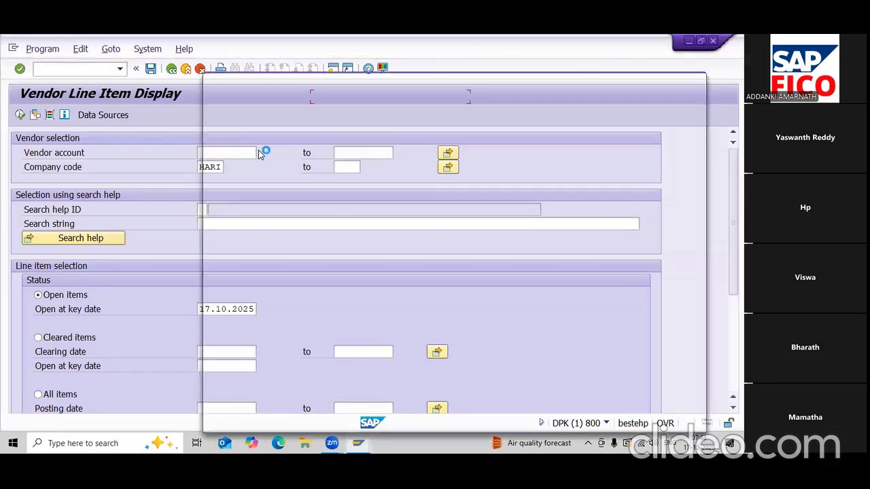
- Search vendors in company code HARI and pick APP ENTERPRISES (100615) as the starting vendor
{"action": "left_click", "coordinate": [335, 233]}
{"action": "type", "text": "HARI"}
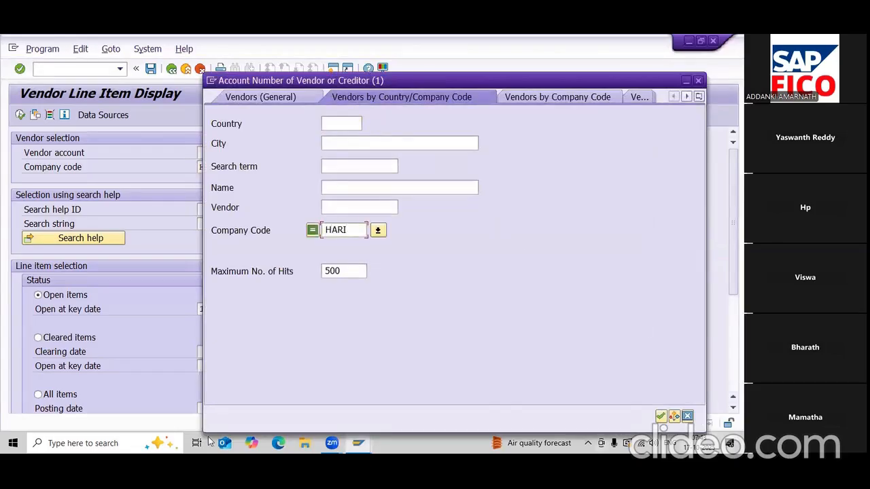
{"action": "left_click", "coordinate": [660, 416]}
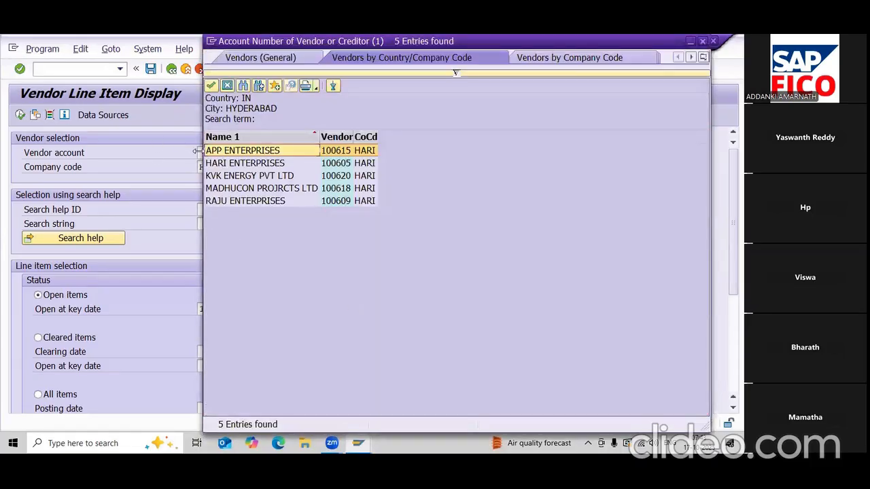
{"action": "double_click", "coordinate": [261, 150]}
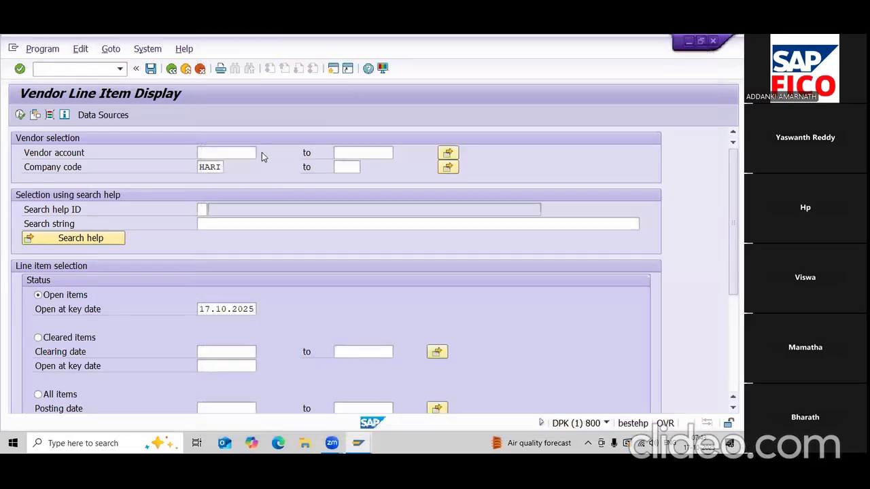
- Set the upper vendor account to RAJU ENTERPRISES (100609) from a HARI-filtered search
{"action": "left_click", "coordinate": [347, 153]}
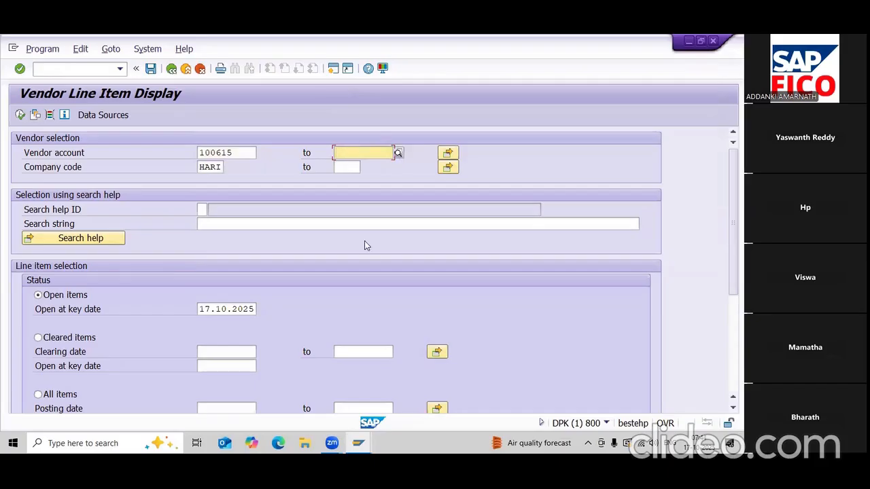
{"action": "scroll", "coordinate": [365, 245], "scroll_direction": "down", "scroll_amount": 2}
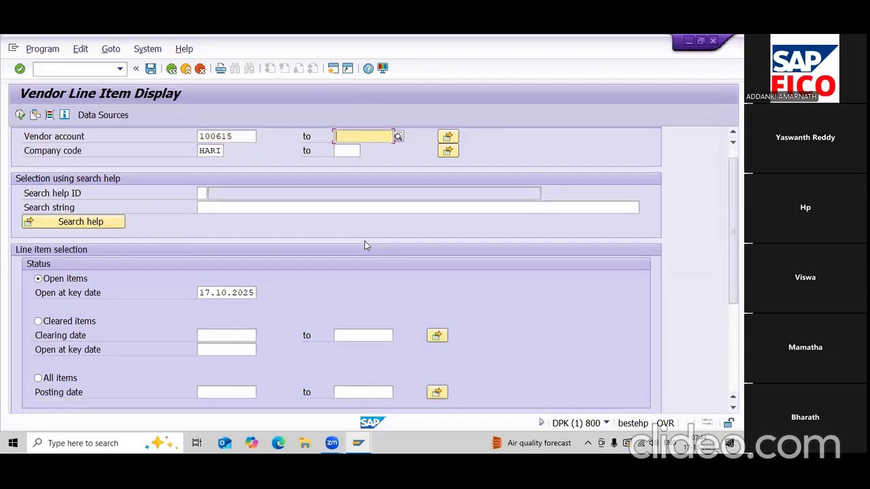
{"action": "scroll", "coordinate": [364, 244], "scroll_direction": "up", "scroll_amount": 1}
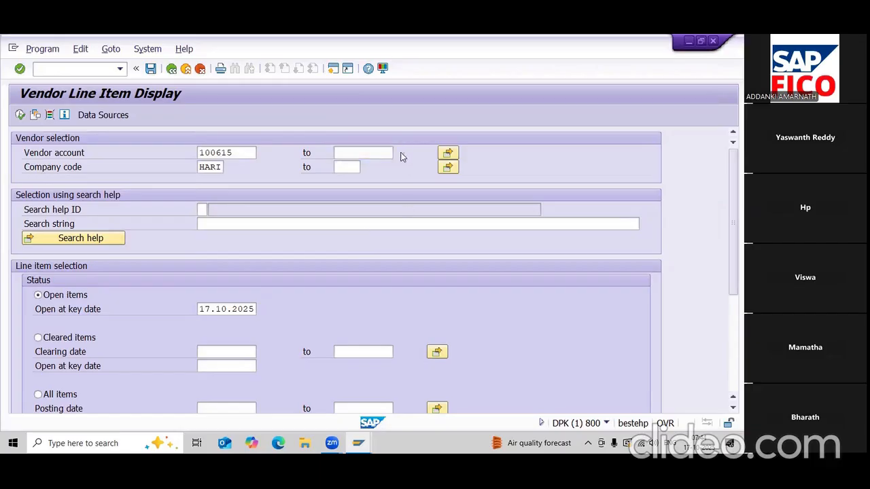
{"action": "left_click", "coordinate": [401, 157]}
{"action": "left_click", "coordinate": [381, 230]}
{"action": "type", "text": "HARI"}
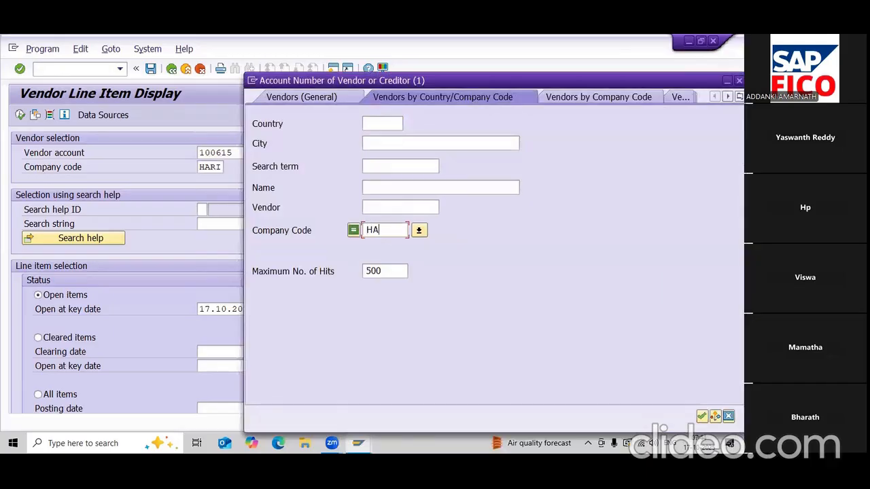
{"action": "key", "text": "Return"}
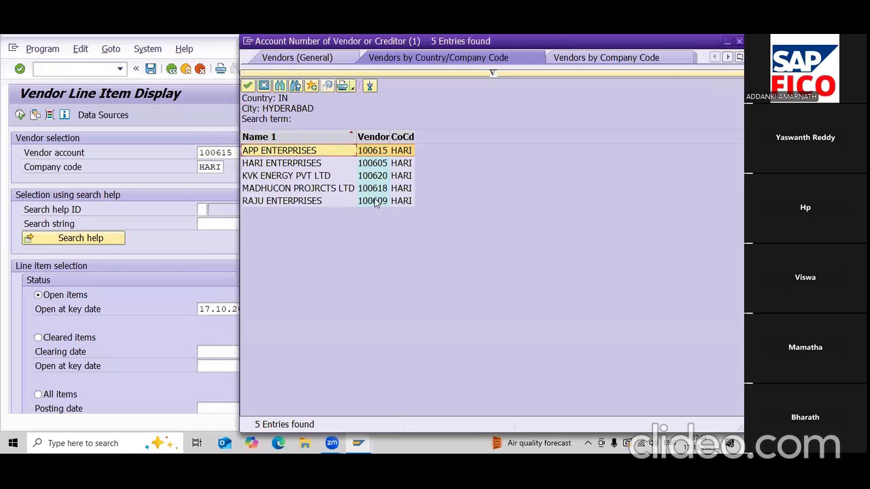
{"action": "double_click", "coordinate": [382, 204]}
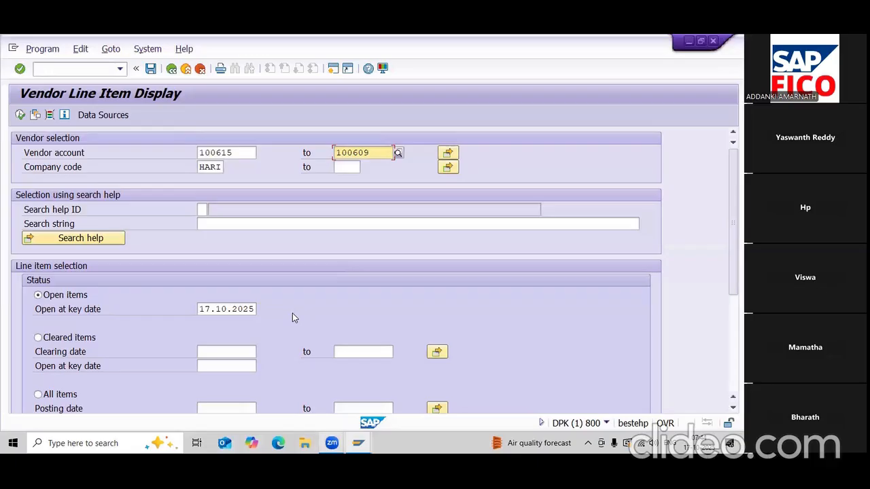
- After briefly checking the Zoom meeting, minimize the Vendor Line Item Display window
{"action": "left_click", "coordinate": [218, 222]}
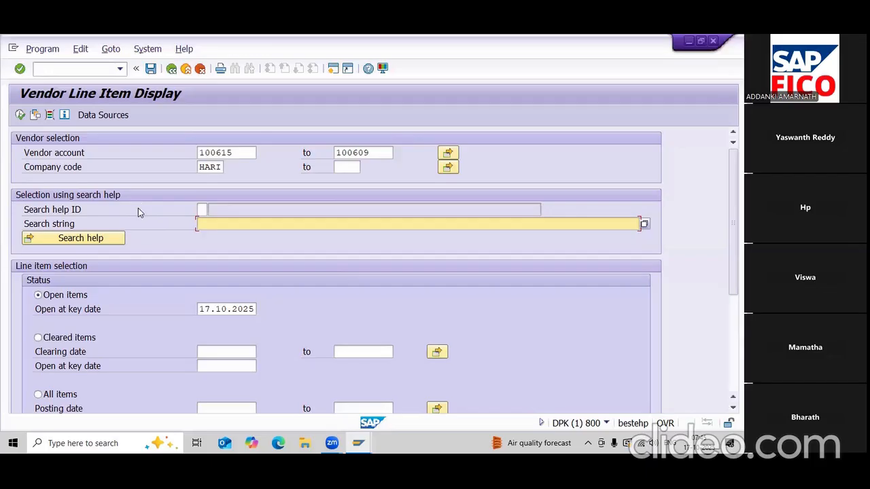
{"action": "left_click", "coordinate": [319, 442]}
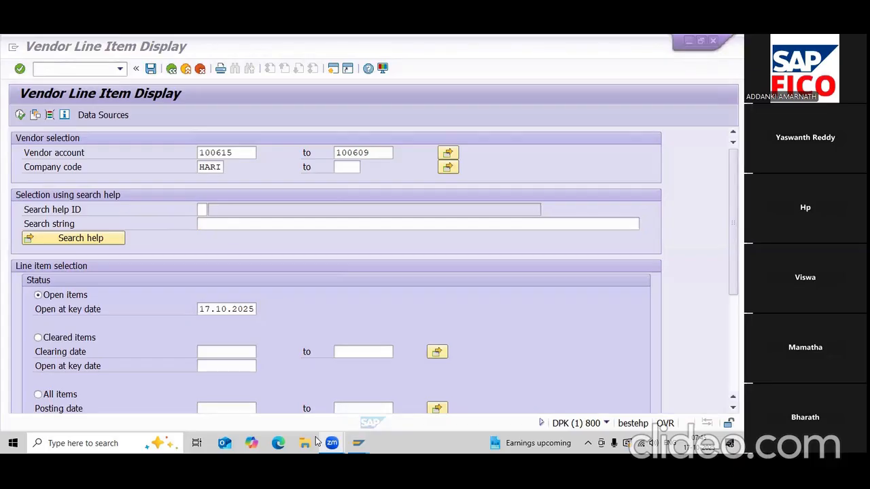
{"action": "left_click", "coordinate": [480, 328]}
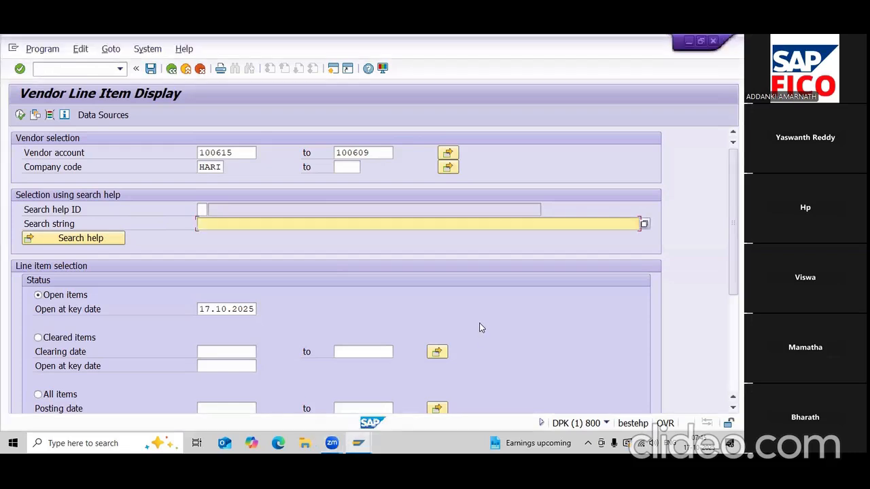
{"action": "left_click", "coordinate": [372, 373]}
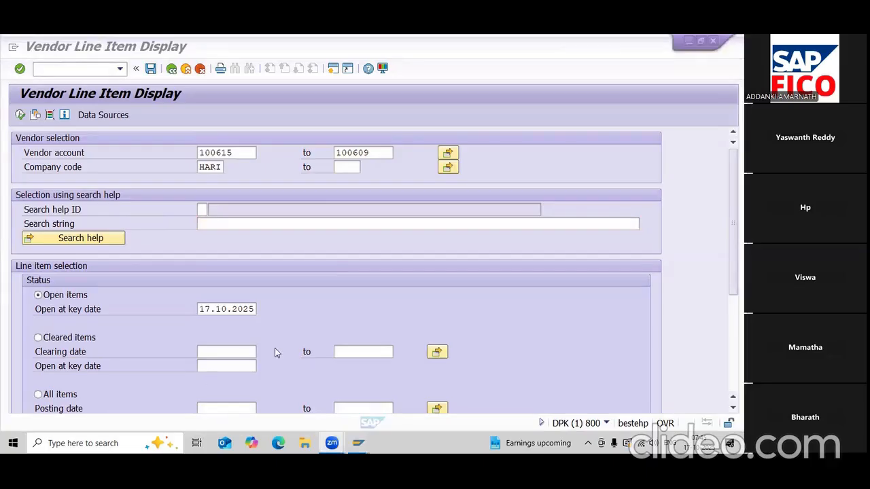
{"action": "left_click", "coordinate": [378, 317]}
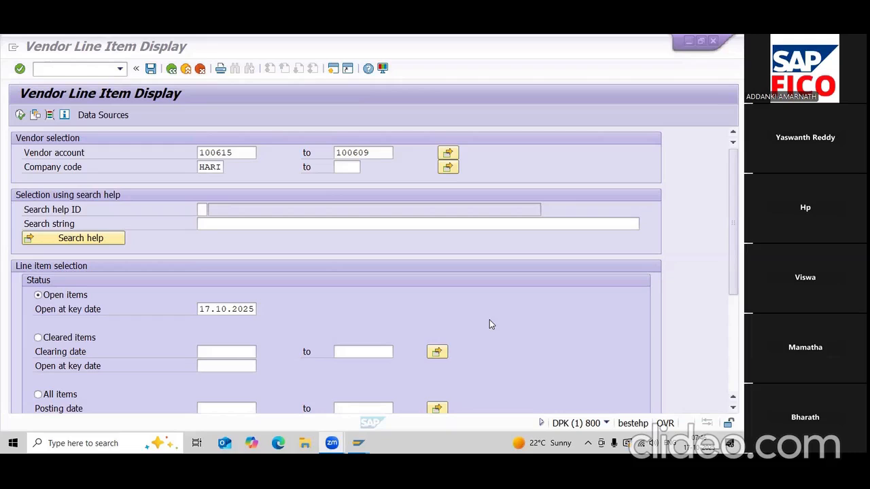
{"action": "left_click", "coordinate": [689, 41]}
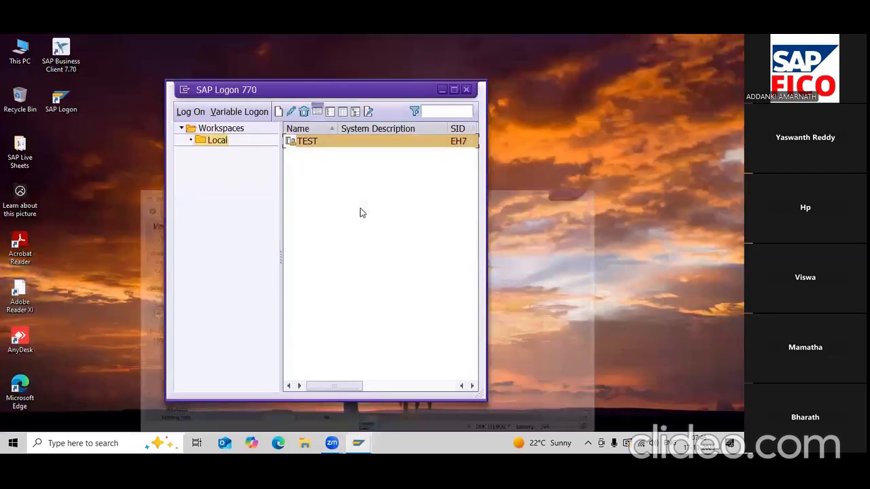
- Create a new Word document named VARIANT on the desktop and open it
{"action": "left_click", "coordinate": [441, 89]}
{"action": "right_click", "coordinate": [168, 200]}
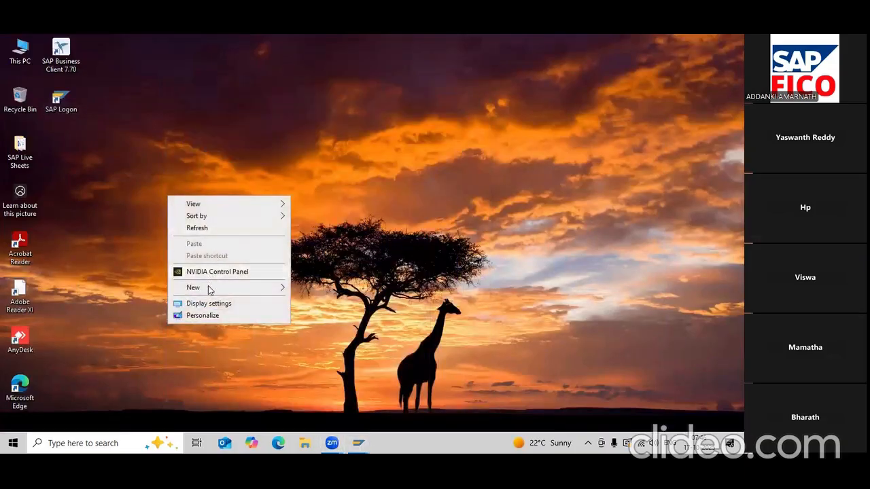
{"action": "mouse_move", "coordinate": [208, 288]}
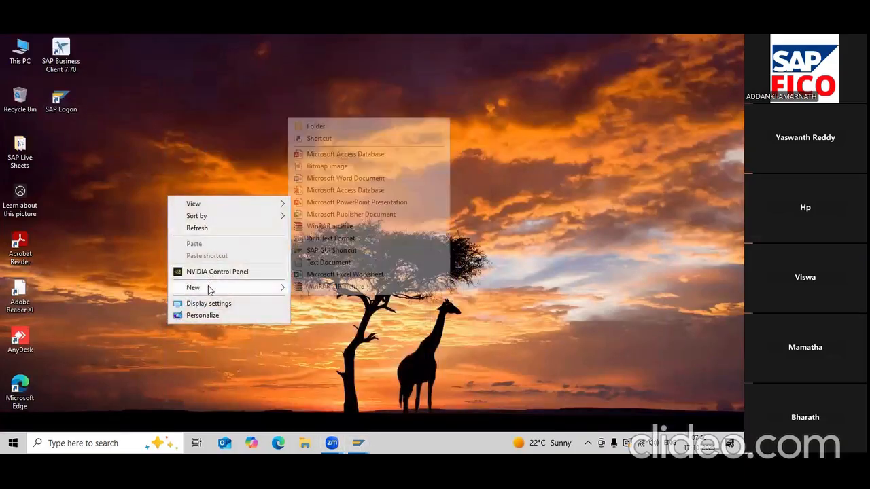
{"action": "left_click", "coordinate": [339, 178]}
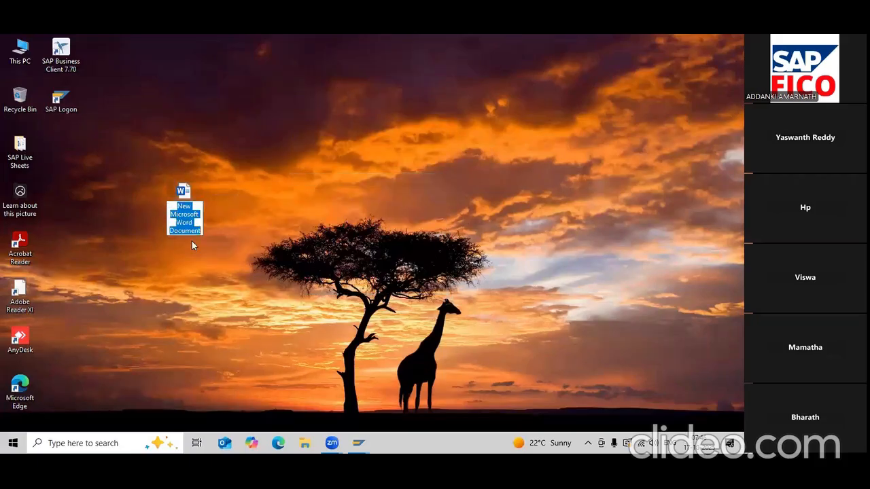
{"action": "type", "text": "vAR"}
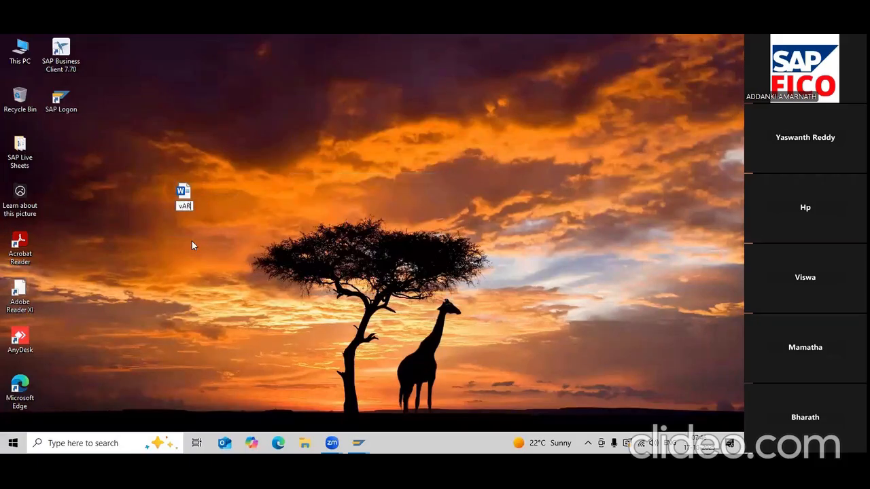
{"action": "type", "text": "IANT"}
{"action": "key", "text": "BackSpace"}
{"action": "type", "text": "V"}
{"action": "key", "text": "Return"}
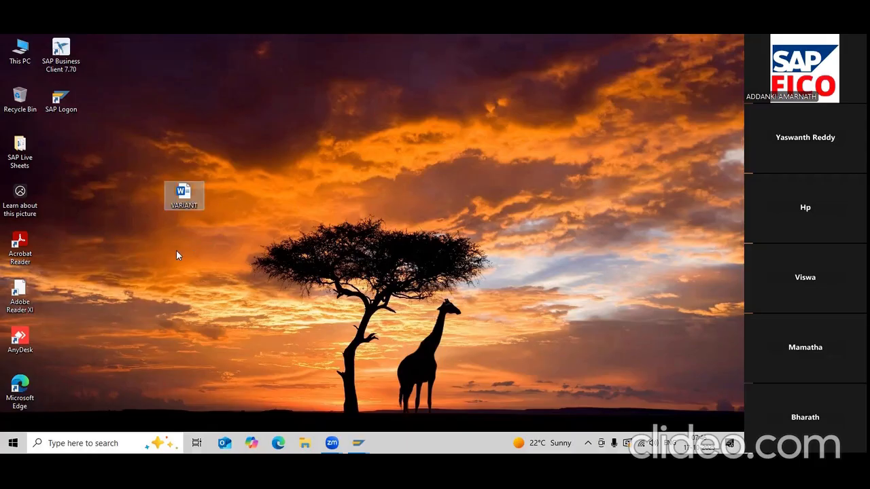
{"action": "double_click", "coordinate": [183, 201]}
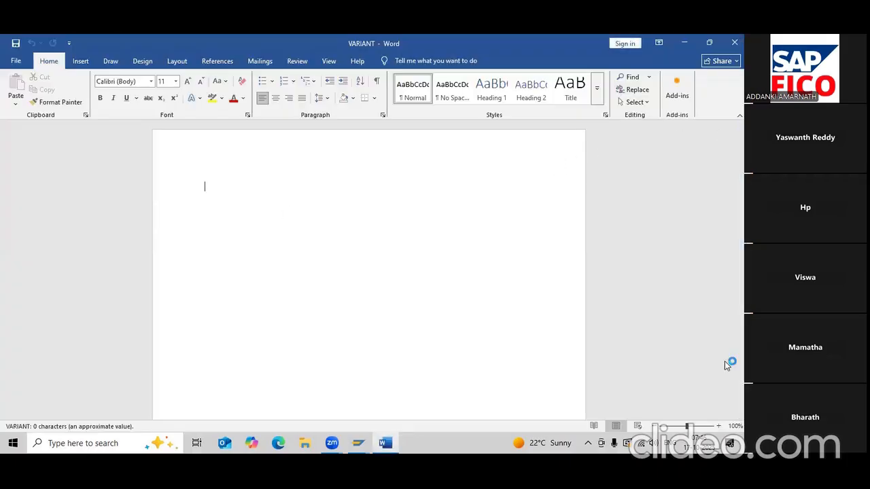
- Type the heading 'WHAT IS MEAN BY VARIANT?' at the top of the document
{"action": "type", "text": "W"}
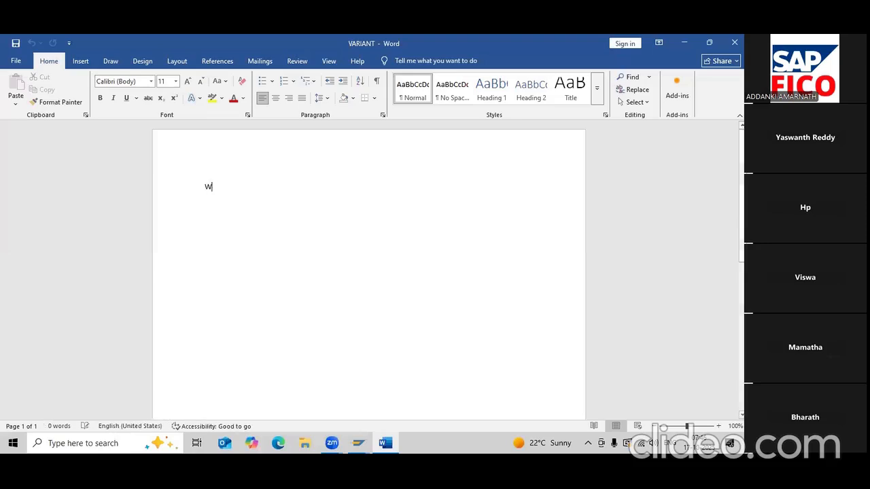
{"action": "type", "text": "AHTIS"}
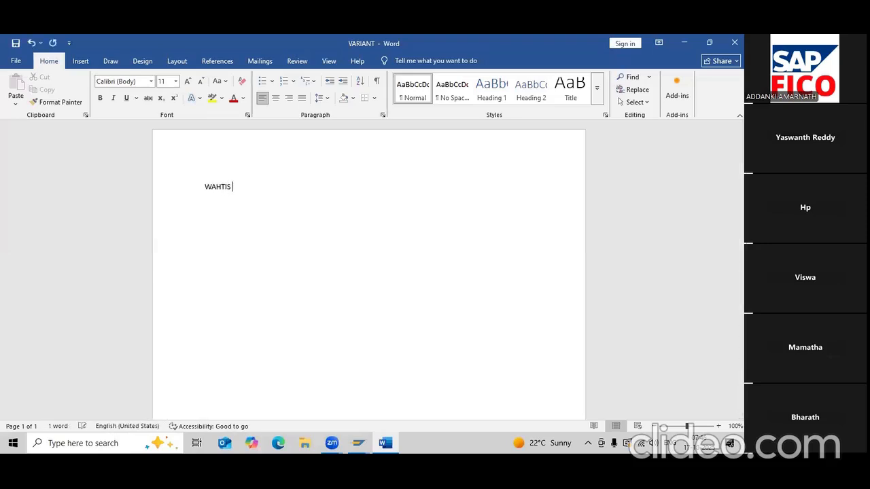
{"action": "key", "text": "BackSpace"}
{"action": "key", "text": "BackSpace"}
{"action": "key", "text": "BackSpace"}
{"action": "key", "text": "BackSpace"}
{"action": "key", "text": "BackSpace"}
{"action": "key", "text": "BackSpace"}
{"action": "type", "text": "HAT IS MEAN"}
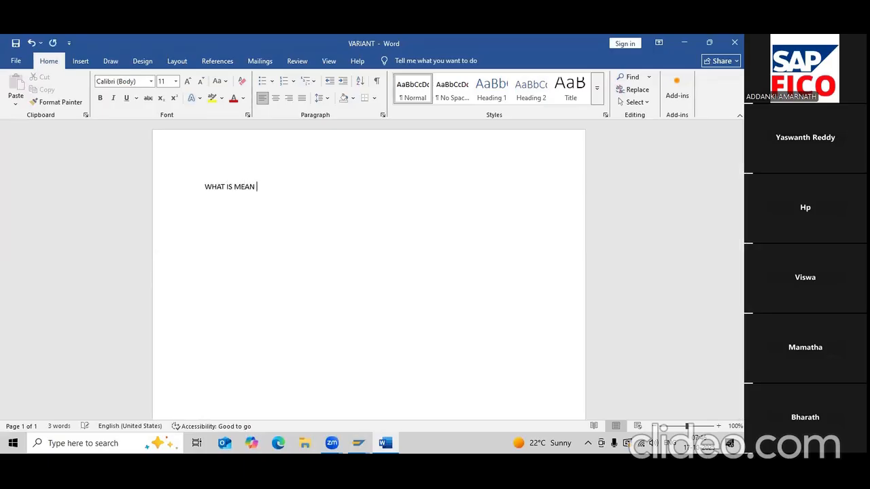
{"action": "type", "text": " BY "}
{"action": "type", "text": "VARIANT"}
{"action": "type", "text": "?"}
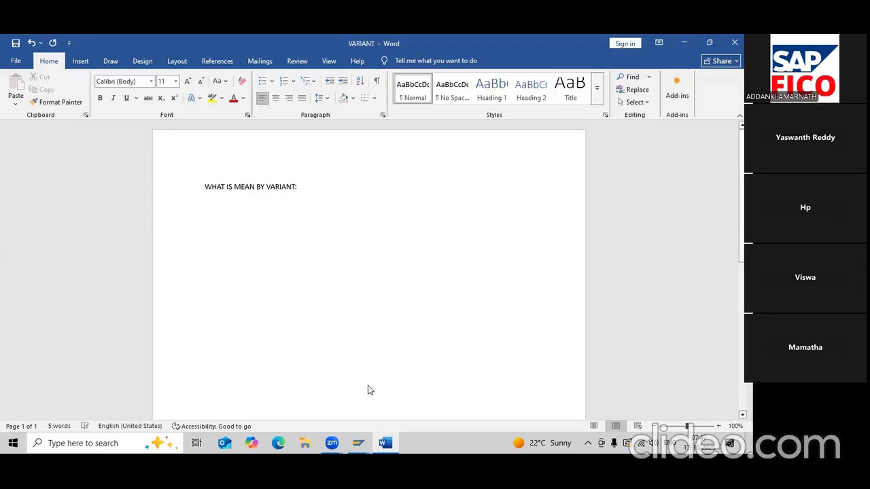
{"action": "left_click", "coordinate": [361, 442]}
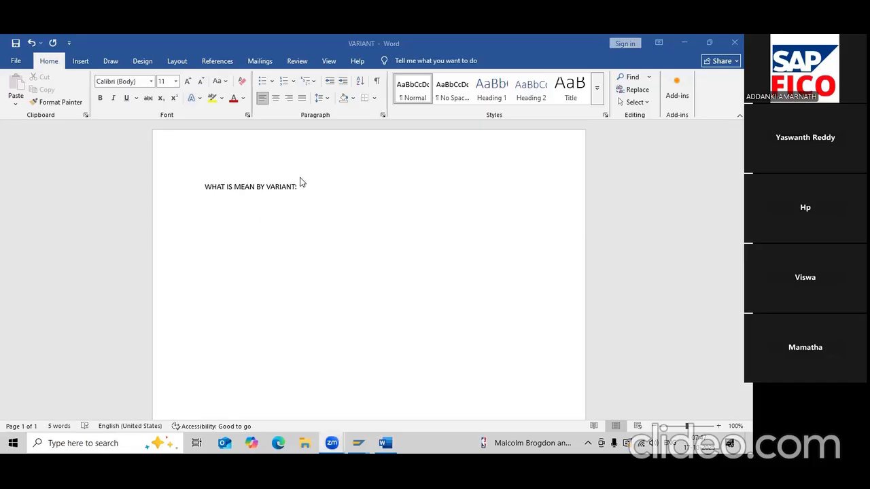
- Paste the prepared notes on variants below the heading and set all text to size 16
{"action": "double_click", "coordinate": [211, 204]}
{"action": "type", "text": "PART 1 VARIENT AND BACKROUND JOBS What is mean by Variant? Varient is nothing but pre-defined inputs. All input are stored into the variants. If you can select the variants inputs will be updated automatically"}
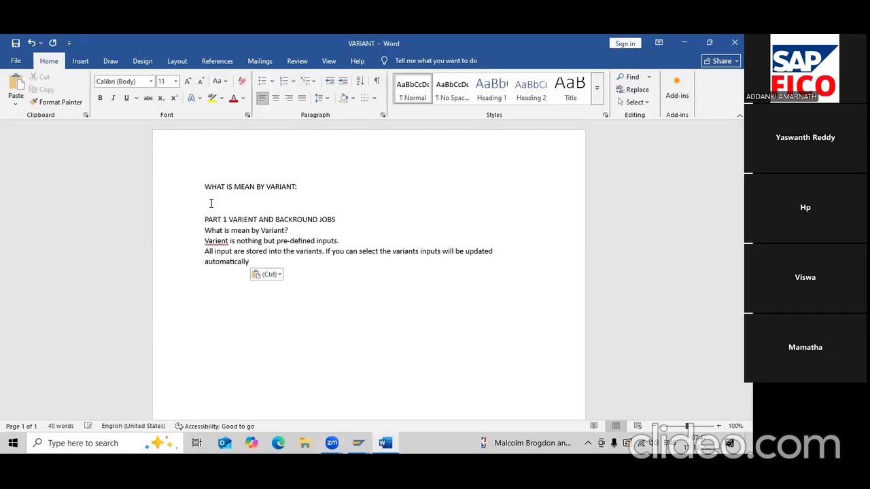
{"action": "key", "text": "ctrl+a"}
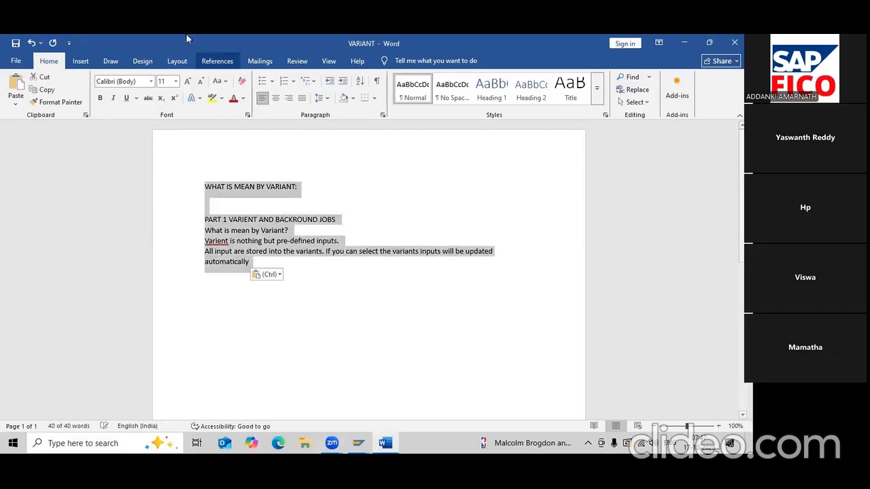
{"action": "left_click", "coordinate": [175, 81]}
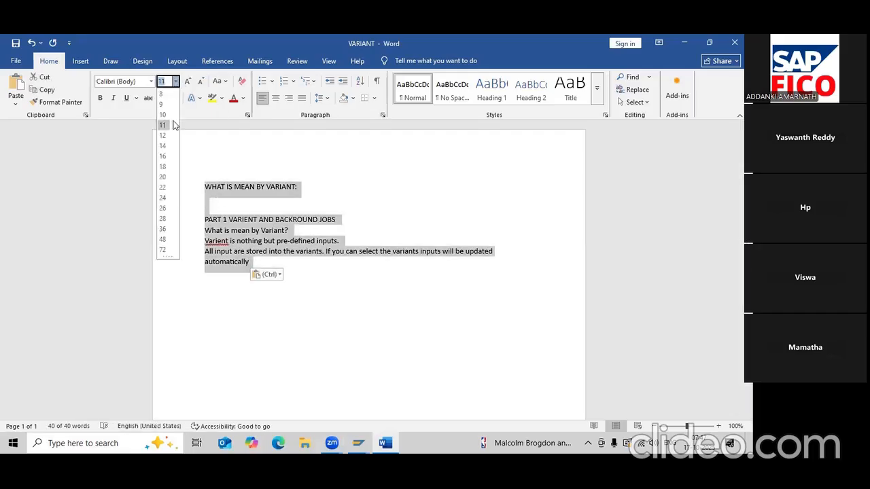
{"action": "left_click", "coordinate": [163, 156]}
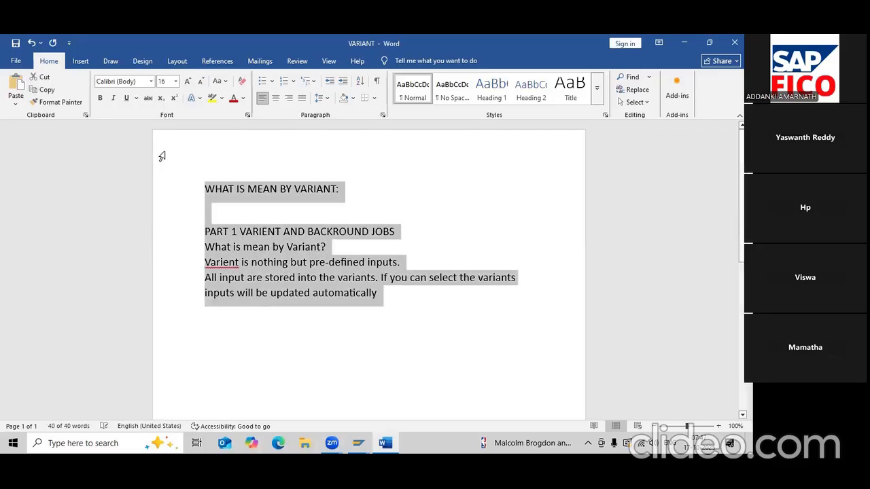
- Bold the heading and the question line, and remove the blank line between them
{"action": "left_click", "coordinate": [211, 189]}
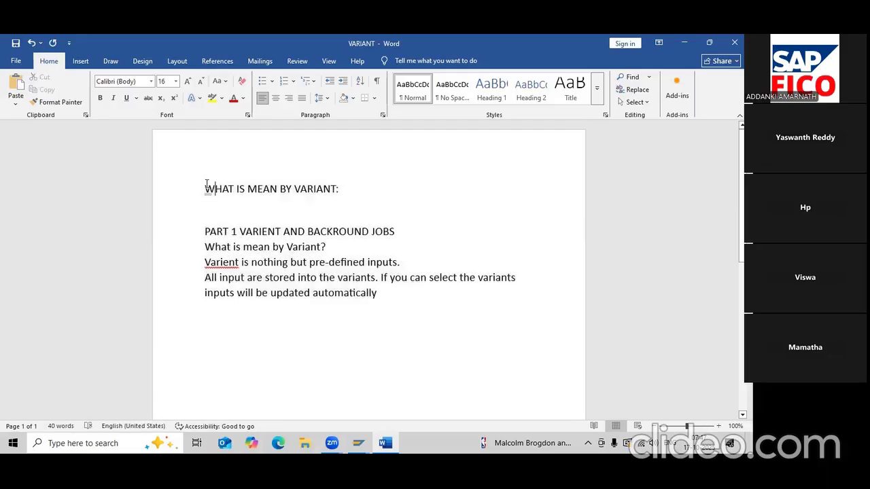
{"action": "left_click_drag", "start_coordinate": [212, 189], "coordinate": [313, 193]}
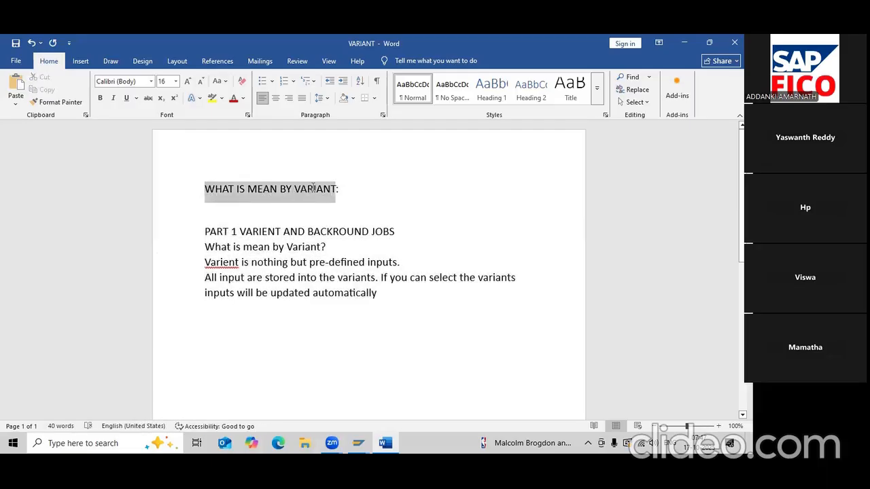
{"action": "key", "text": "ctrl+b"}
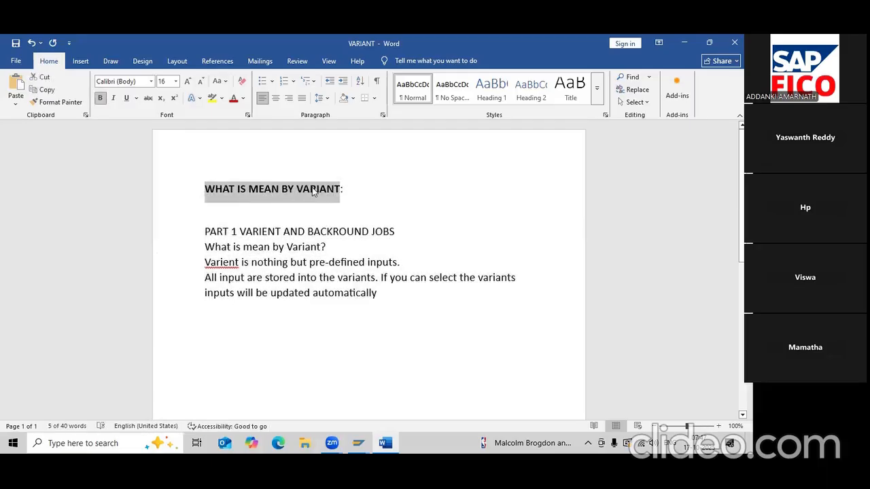
{"action": "key", "text": "Right"}
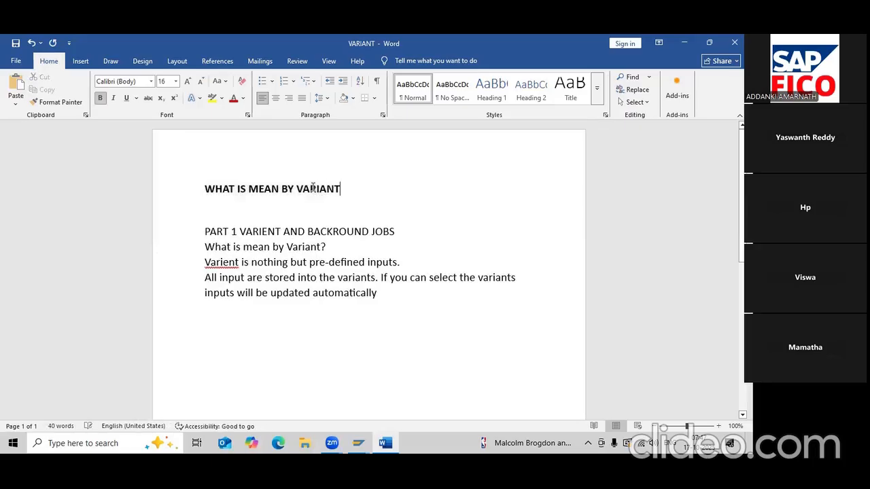
{"action": "type", "text": "?"}
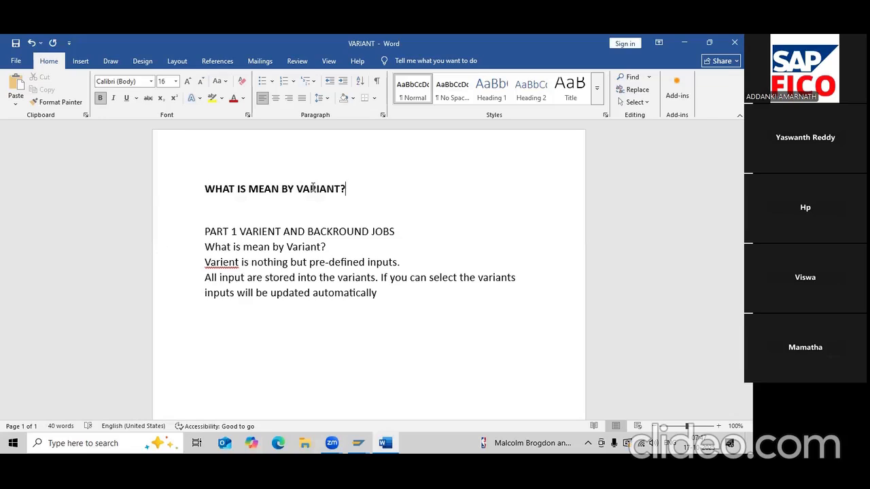
{"action": "key", "text": "Down"}
{"action": "key", "text": "Delete"}
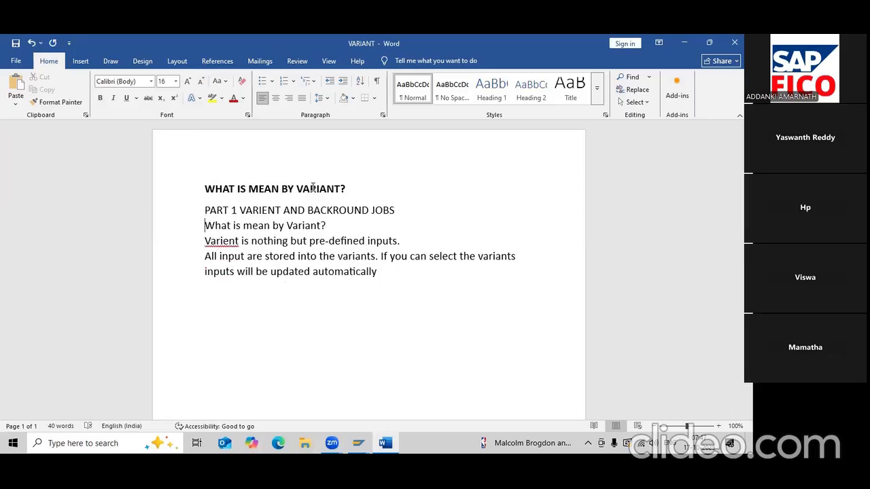
{"action": "key", "text": "shift+Right"}
{"action": "key", "text": "shift+Right"}
{"action": "key", "text": "shift+Right"}
{"action": "key", "text": "shift+Right"}
{"action": "key", "text": "shift+Right"}
{"action": "key", "text": "shift+Right"}
{"action": "key", "text": "shift+Right"}
{"action": "key", "text": "shift+Right"}
{"action": "key", "text": "shift+Right"}
{"action": "key", "text": "shift+Right"}
{"action": "key", "text": "shift+Right"}
{"action": "key", "text": "shift+Right"}
{"action": "key", "text": "shift+Right"}
{"action": "key", "text": "shift+Right"}
{"action": "key", "text": "shift+Right"}
{"action": "key", "text": "shift+Right"}
{"action": "key", "text": "shift+Right"}
{"action": "key", "text": "shift+Right"}
{"action": "key", "text": "shift+Right"}
{"action": "key", "text": "shift+Right"}
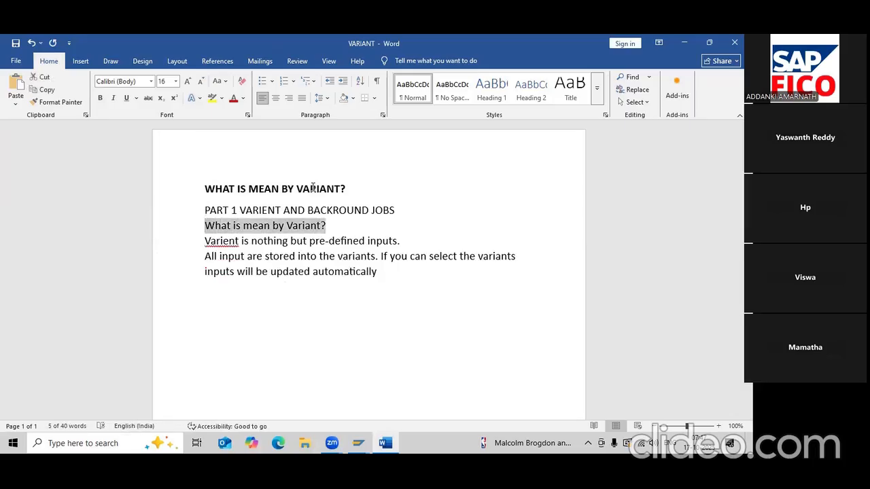
{"action": "key", "text": "ctrl+b"}
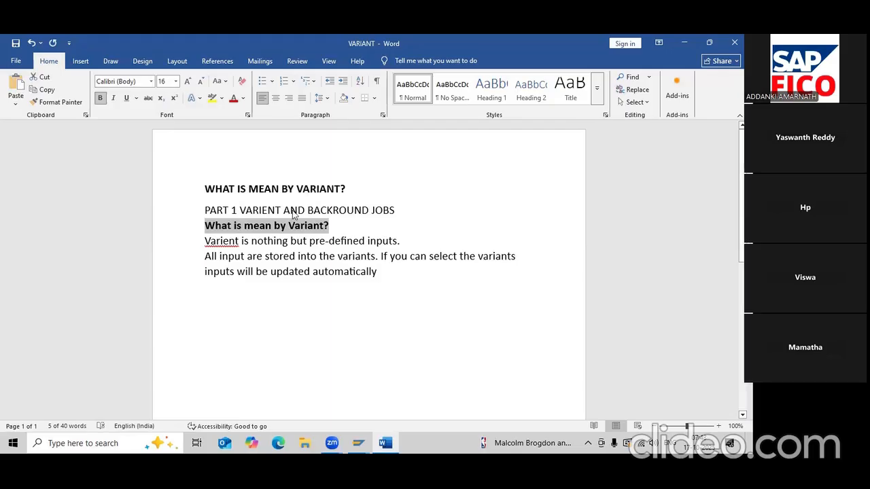
- Correct the misspelling 'Varient' to 'Variant' using the spelling suggestion
{"action": "left_click", "coordinate": [221, 235]}
{"action": "right_click", "coordinate": [221, 238]}
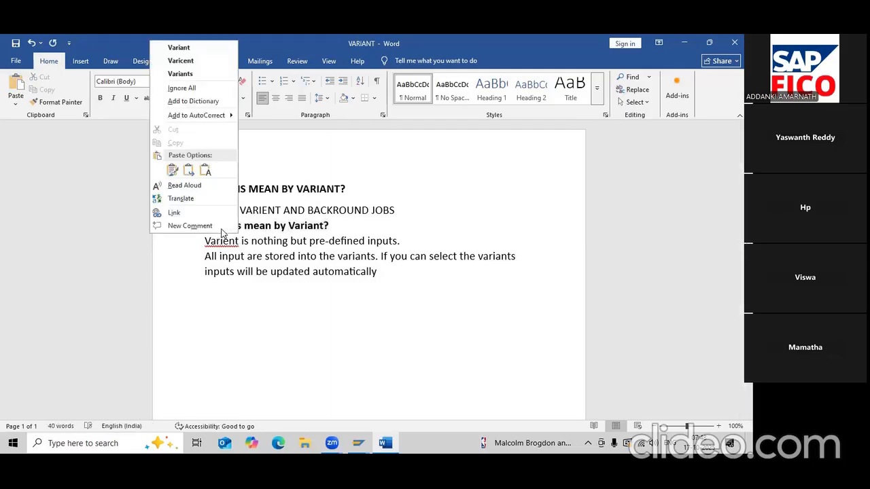
{"action": "left_click", "coordinate": [198, 48]}
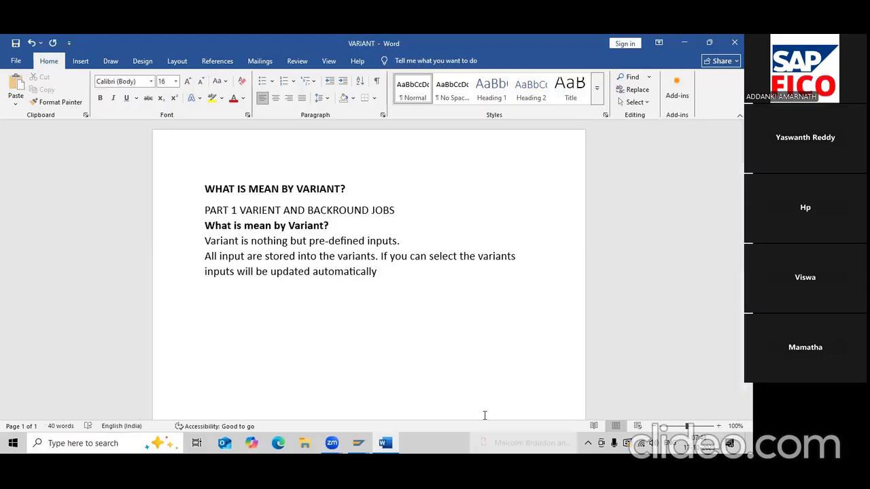
{"action": "left_click", "coordinate": [363, 442]}
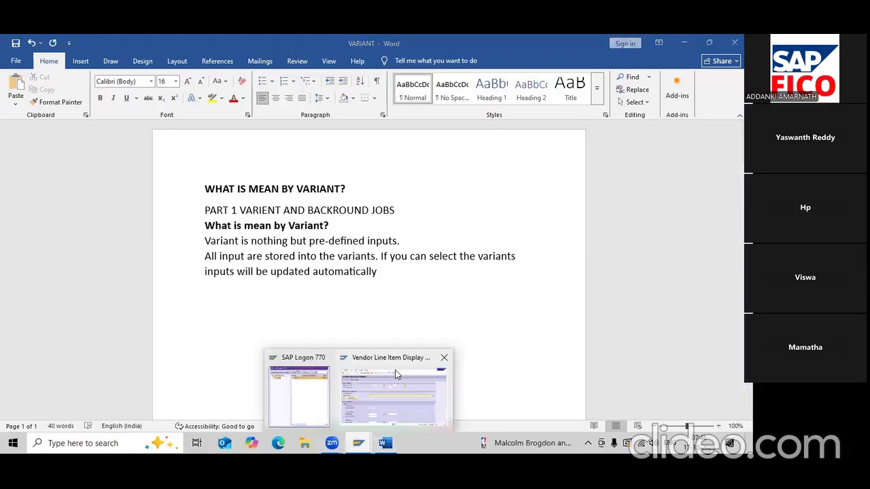
- Back in Vendor Line Item Display, select All items and attempt to save a variant
{"action": "left_click", "coordinate": [400, 399]}
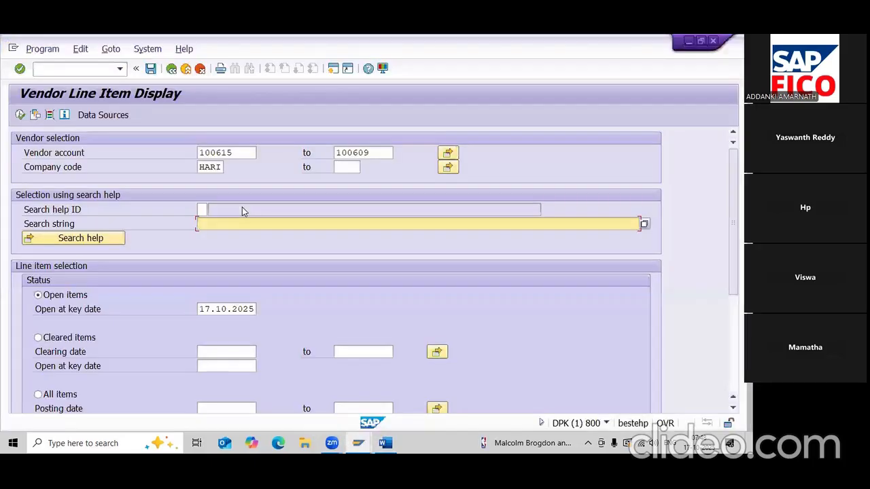
{"action": "left_click", "coordinate": [233, 154]}
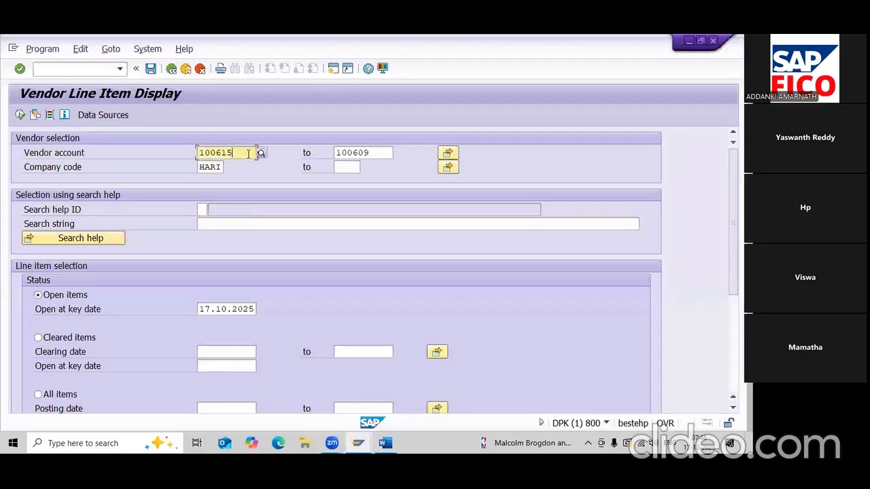
{"action": "left_click", "coordinate": [374, 151]}
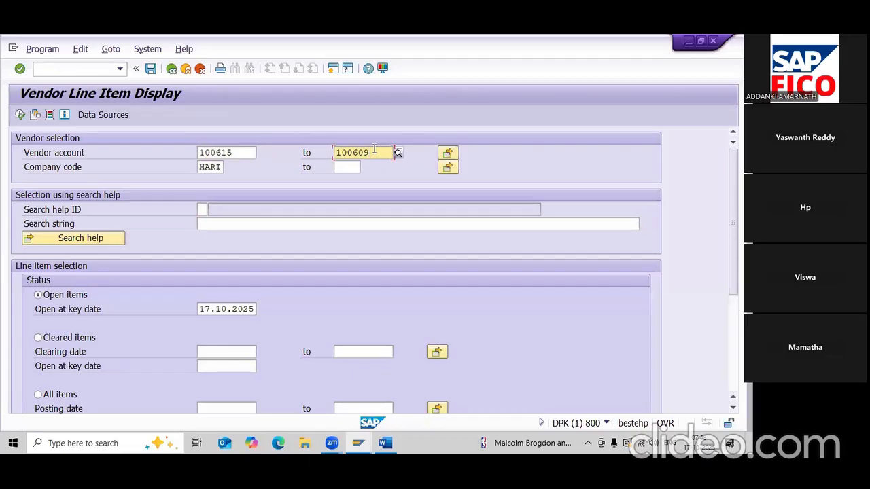
{"action": "left_click", "coordinate": [241, 156]}
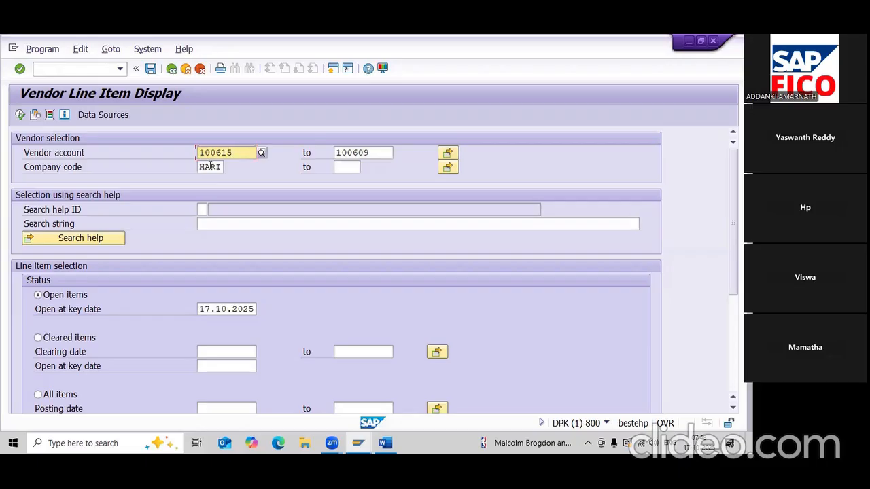
{"action": "scroll", "coordinate": [127, 324], "scroll_direction": "down", "scroll_amount": 1}
{"action": "left_click", "coordinate": [58, 372]}
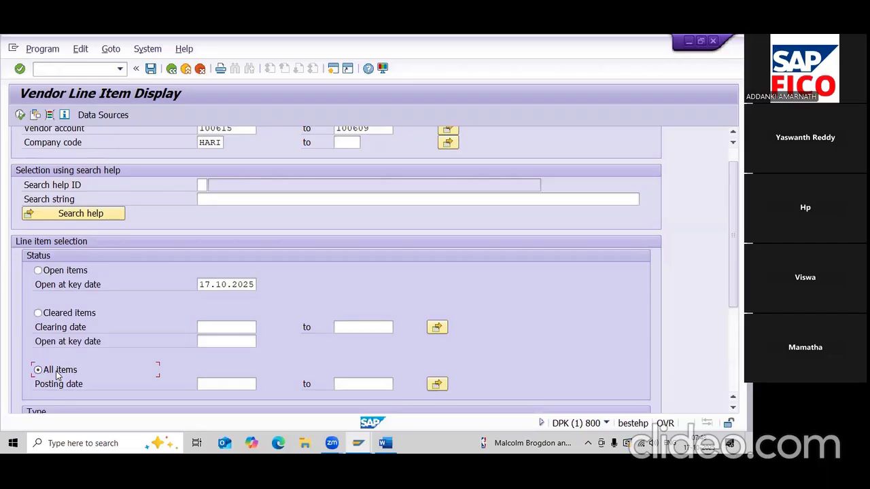
{"action": "left_click", "coordinate": [150, 70]}
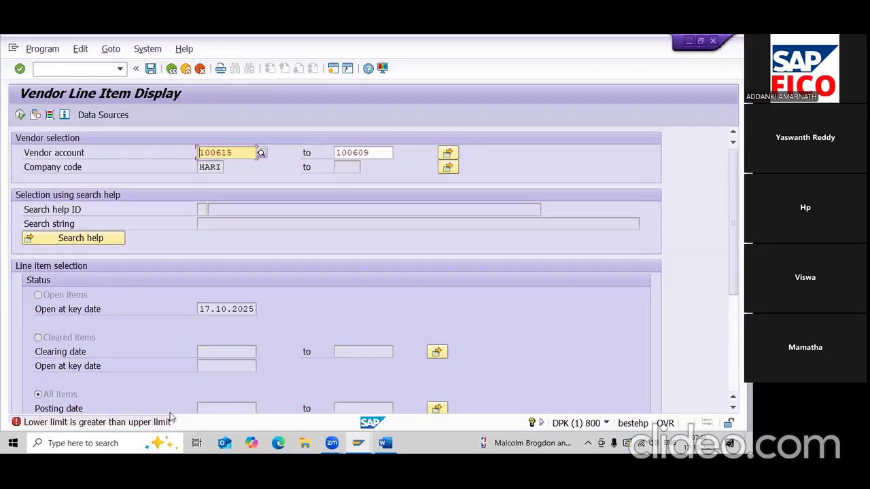
- Set the starting vendor account to RAJU ENTERPRISES (100609) from a HARI-filtered search
{"action": "left_click", "coordinate": [261, 153]}
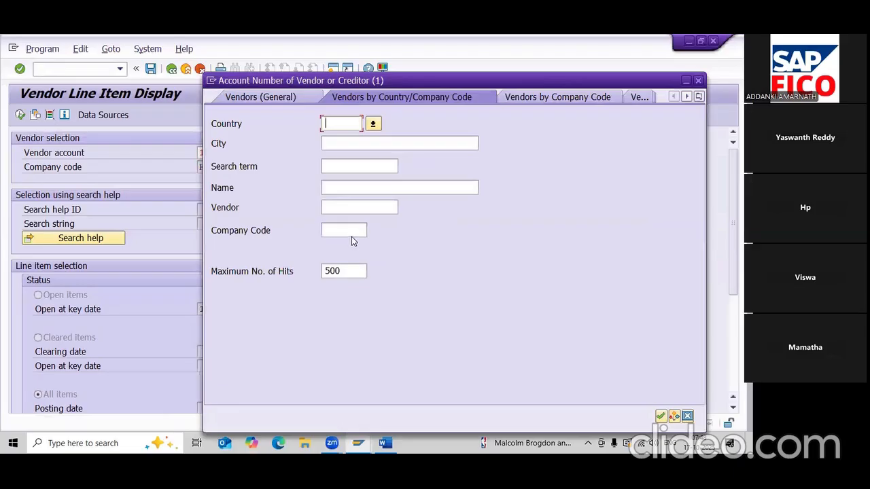
{"action": "left_click", "coordinate": [352, 230]}
{"action": "type", "text": "HARI"}
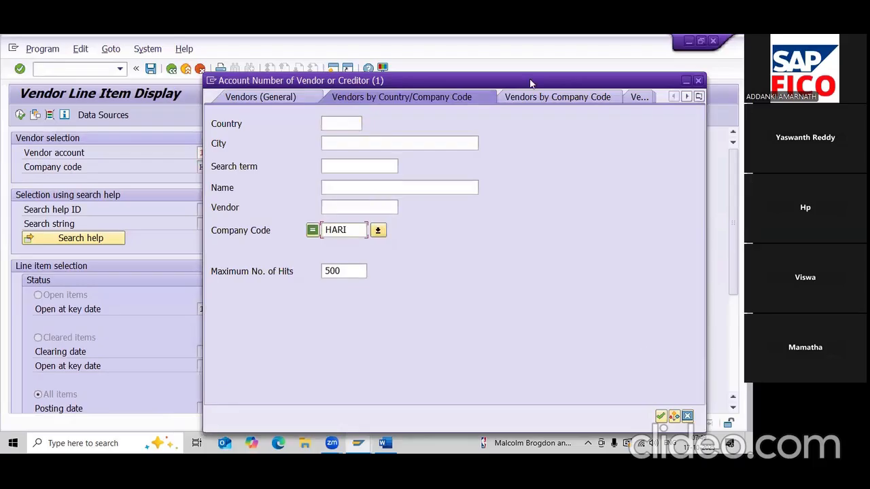
{"action": "left_click_drag", "start_coordinate": [531, 83], "coordinate": [450, 82]}
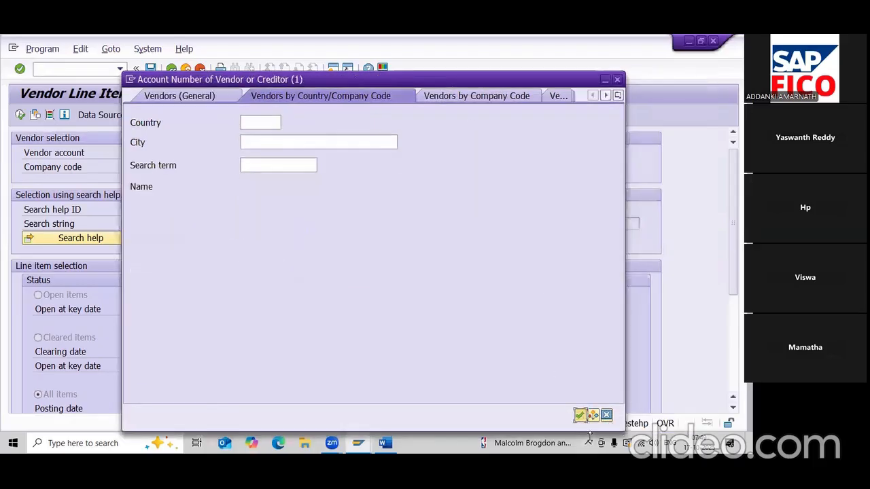
{"action": "left_click", "coordinate": [580, 416]}
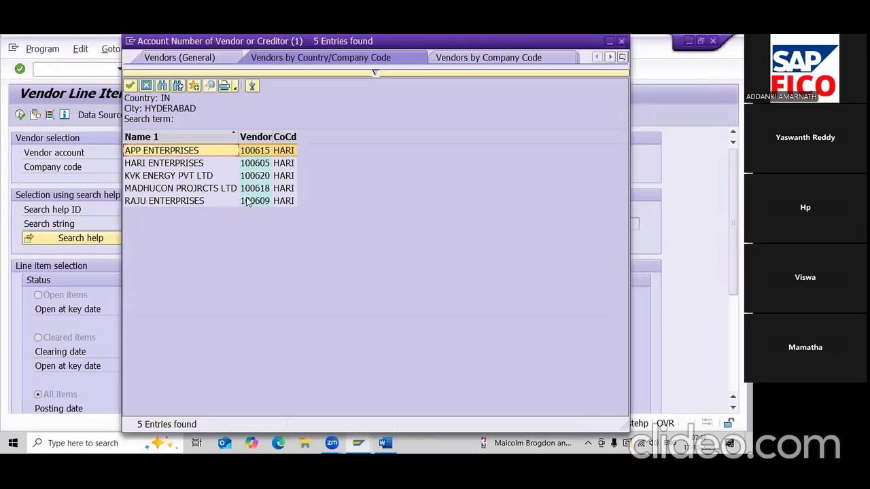
{"action": "double_click", "coordinate": [249, 200]}
- Set the upper vendor account to KVK ENERGY (100620) and save the selection as a variant
{"action": "left_click", "coordinate": [374, 152]}
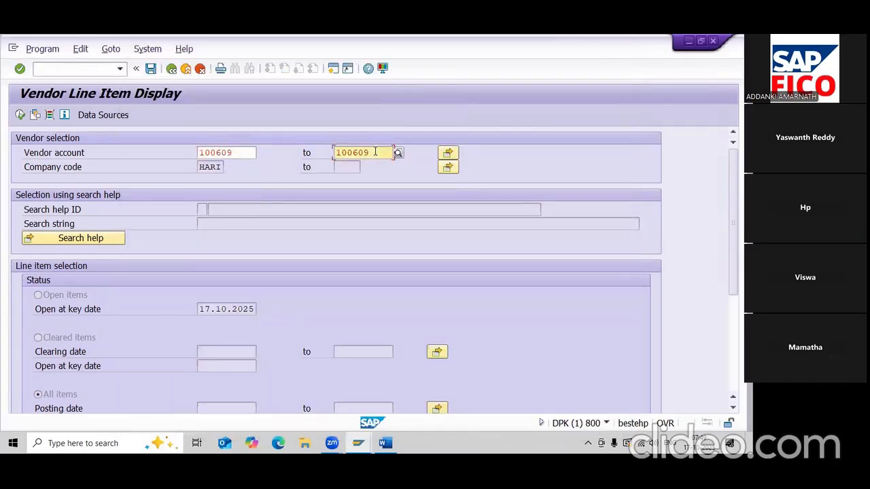
{"action": "key", "text": "BackSpace"}
{"action": "key", "text": "BackSpace"}
{"action": "key", "text": "BackSpace"}
{"action": "key", "text": "BackSpace"}
{"action": "key", "text": "BackSpace"}
{"action": "key", "text": "BackSpace"}
{"action": "left_click", "coordinate": [400, 154]}
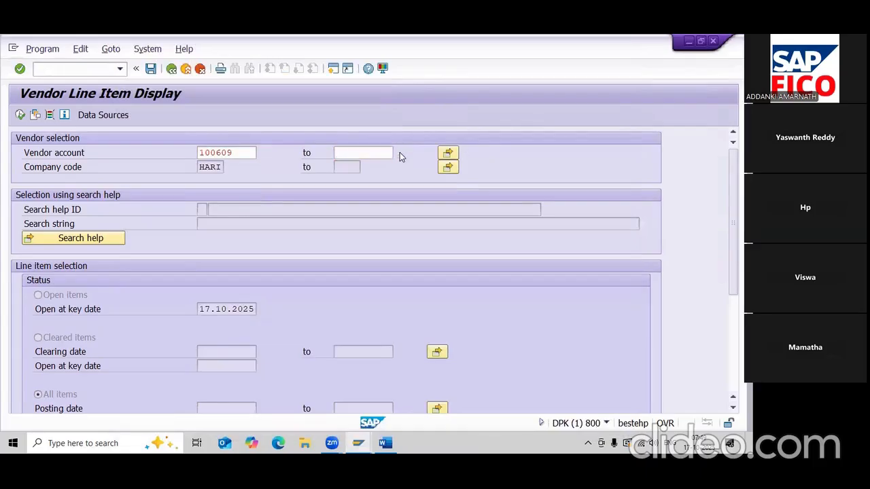
{"action": "key", "text": "F4"}
{"action": "left_click", "coordinate": [380, 232]}
{"action": "type", "text": "HARI"}
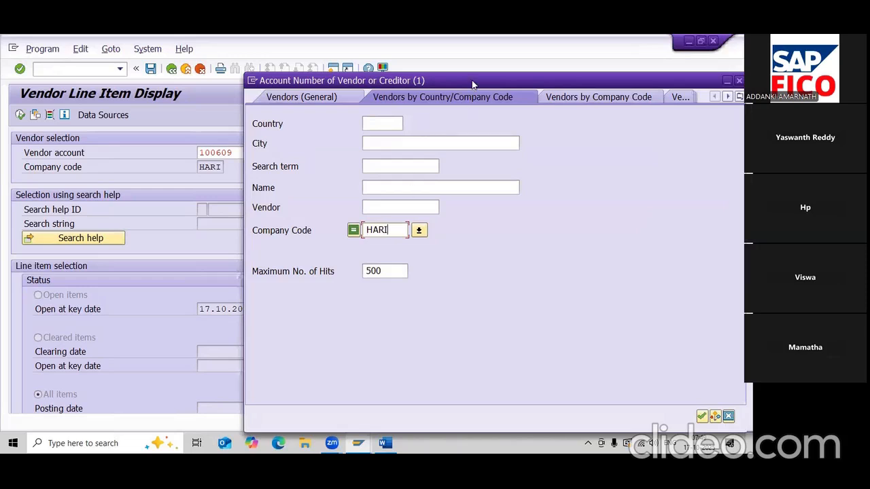
{"action": "left_click_drag", "start_coordinate": [474, 84], "coordinate": [334, 64]}
{"action": "left_click", "coordinate": [562, 396]}
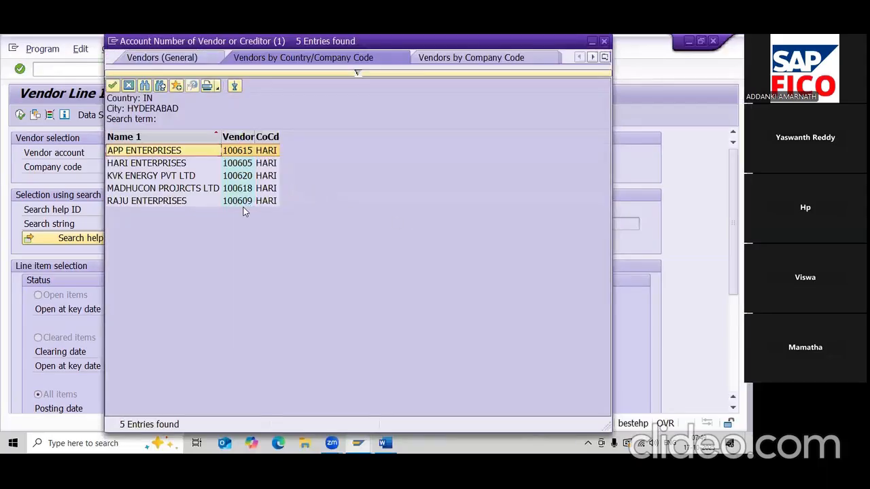
{"action": "double_click", "coordinate": [208, 179]}
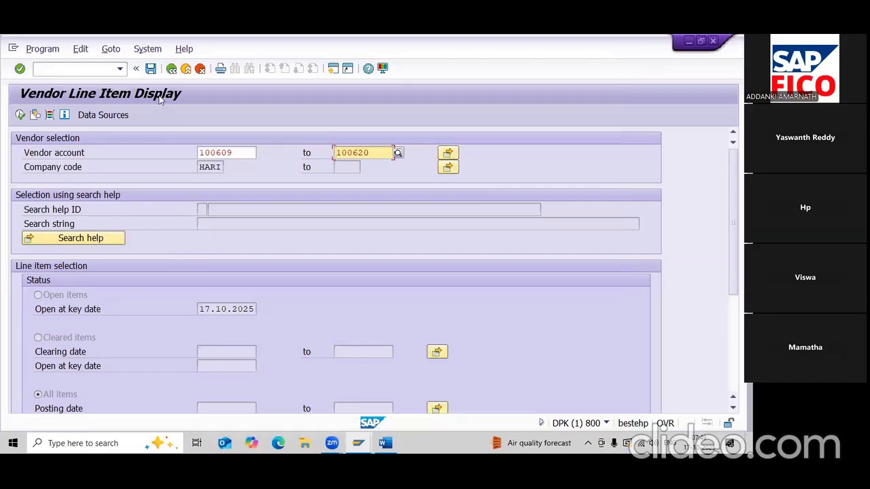
{"action": "left_click", "coordinate": [151, 69]}
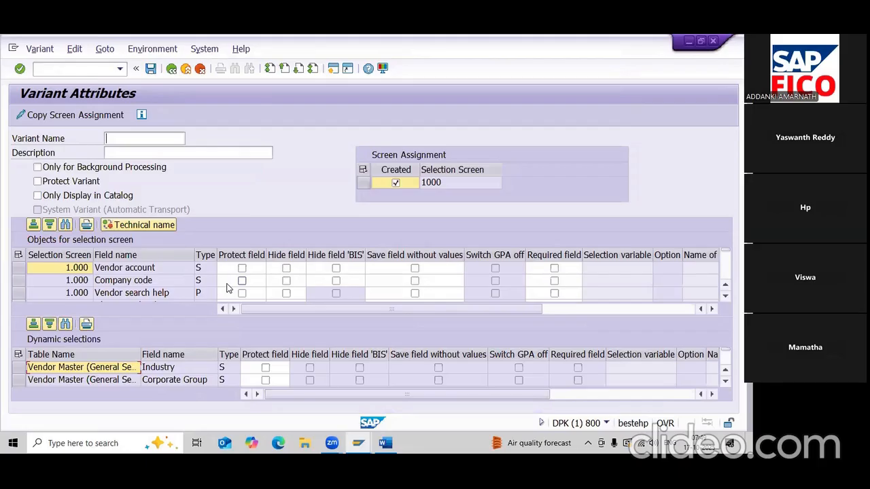
- Enter HARI_VEN as both the variant name and the description, then save the variant
{"action": "left_click", "coordinate": [130, 140]}
{"action": "type", "text": "H"}
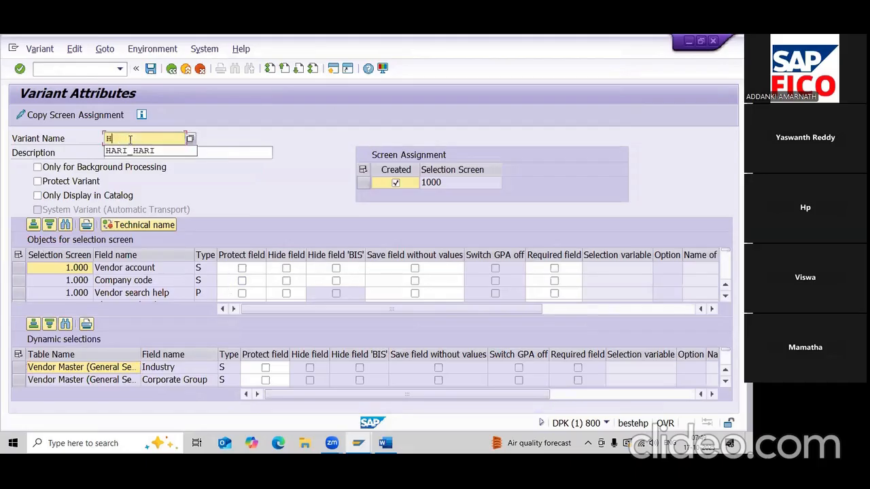
{"action": "type", "text": "ARI"}
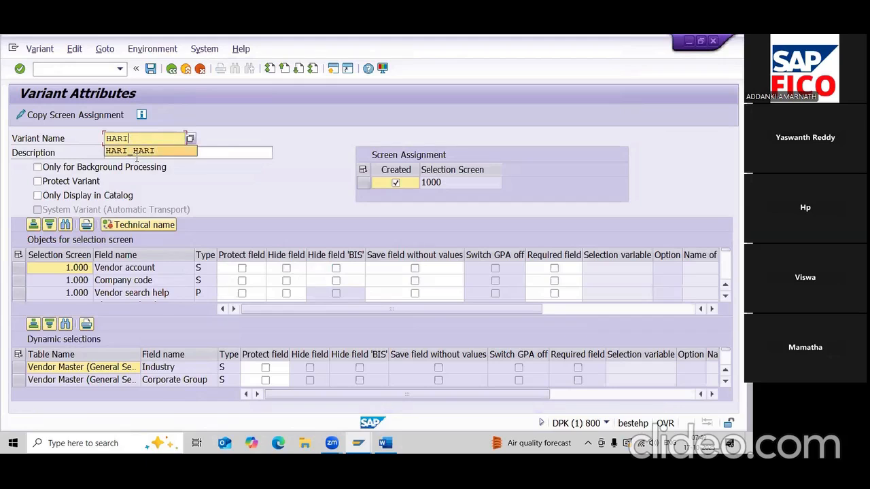
{"action": "type", "text": "_VEN"}
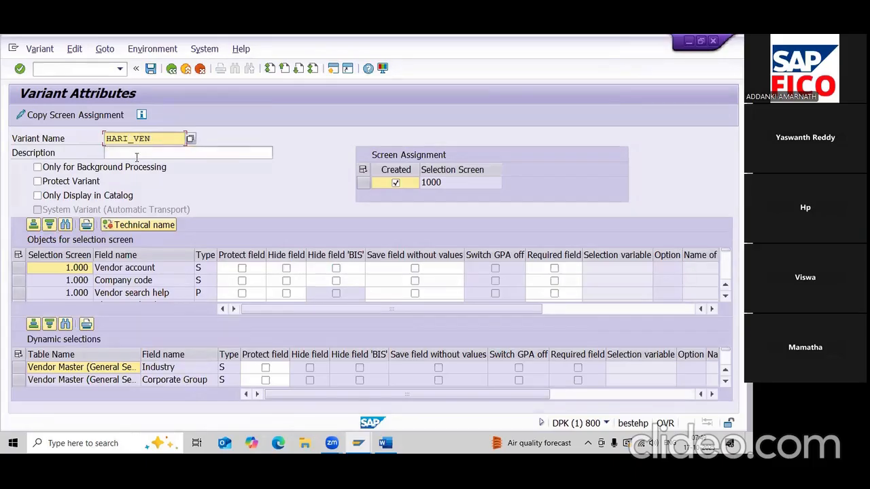
{"action": "left_click", "coordinate": [142, 150]}
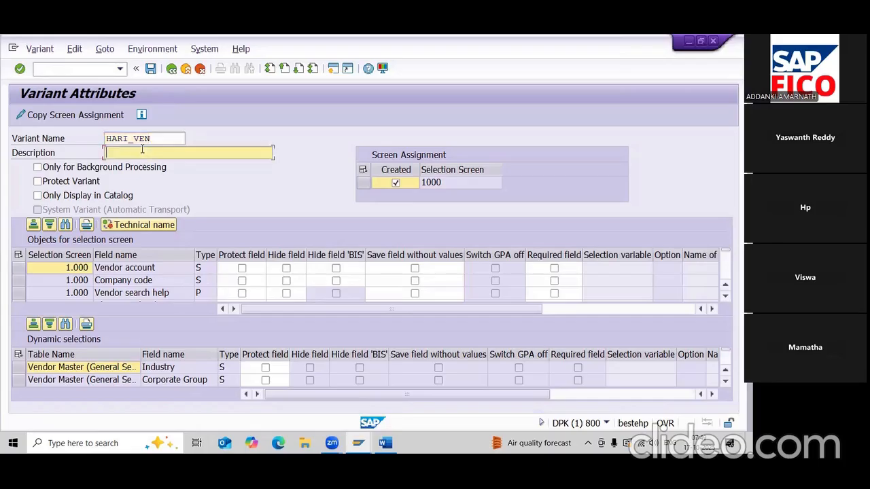
{"action": "type", "text": "HARI"}
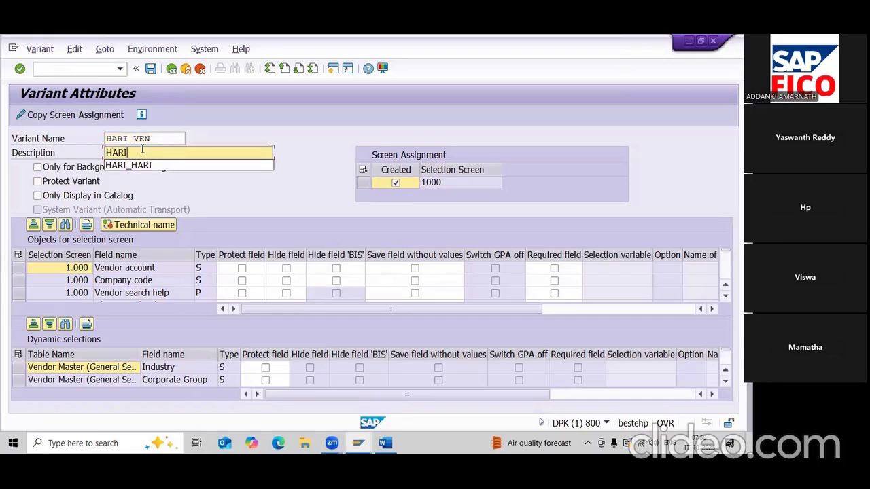
{"action": "type", "text": "_VEN"}
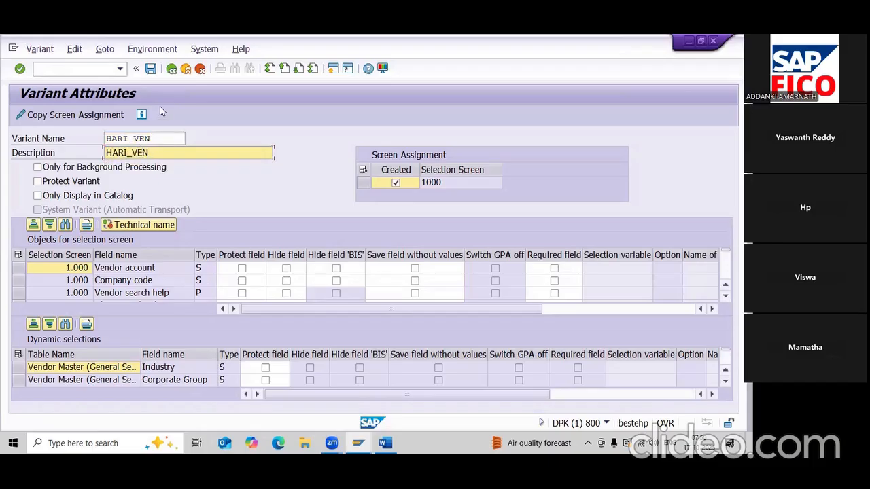
{"action": "left_click", "coordinate": [150, 69]}
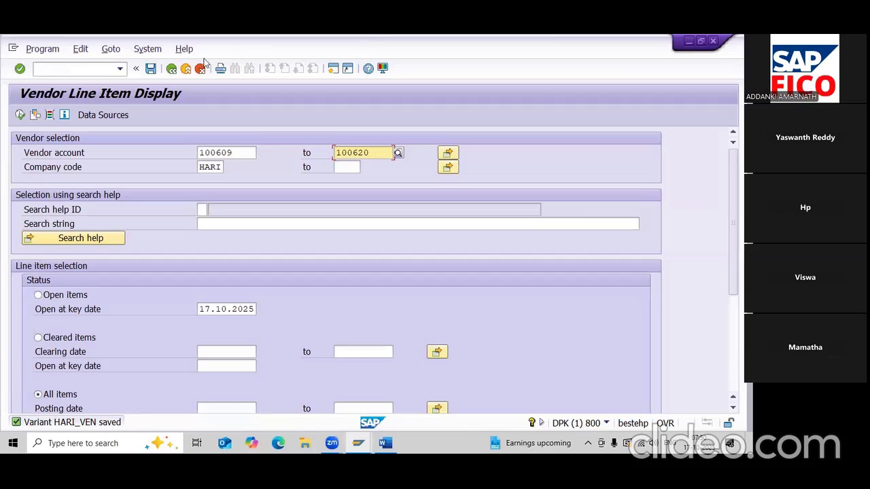
- Go back to SAP Easy Access and restart transaction FBL1N for an empty selection screen
{"action": "left_click", "coordinate": [170, 69]}
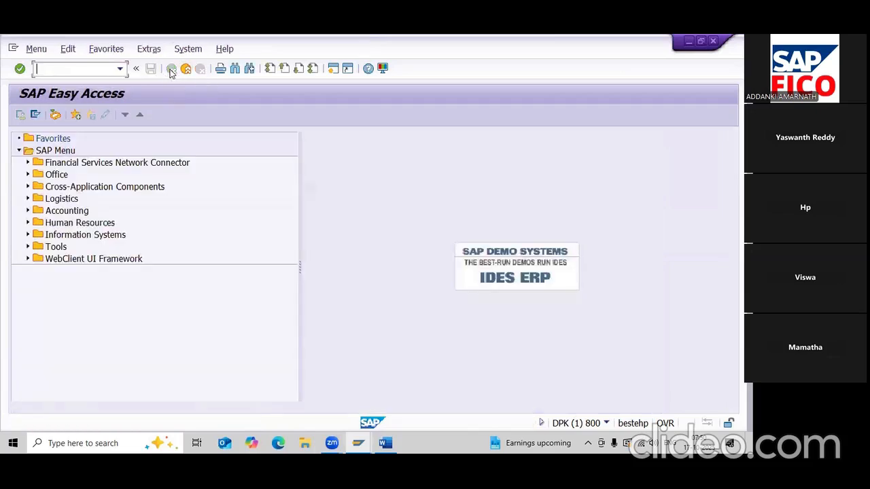
{"action": "type", "text": "FBL1N"}
{"action": "key", "text": "Return"}
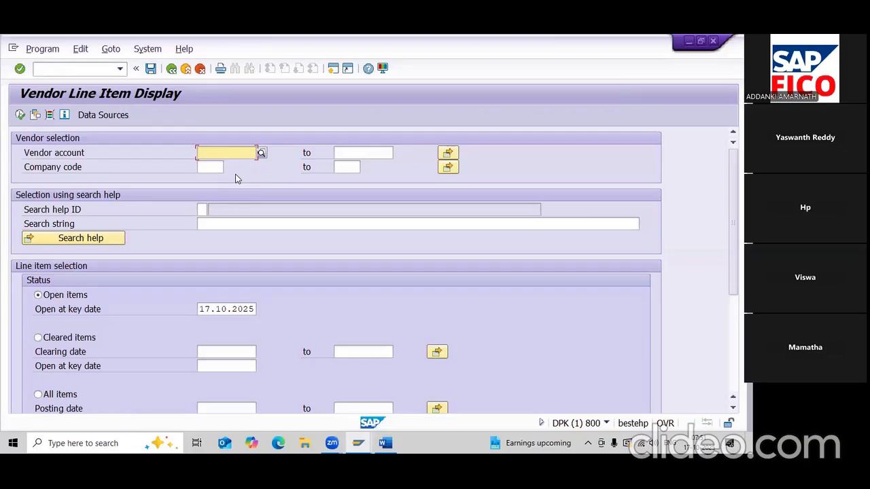
- Load the saved variant HARI_VEN into the FBL1N selection screen
{"action": "left_click", "coordinate": [36, 116]}
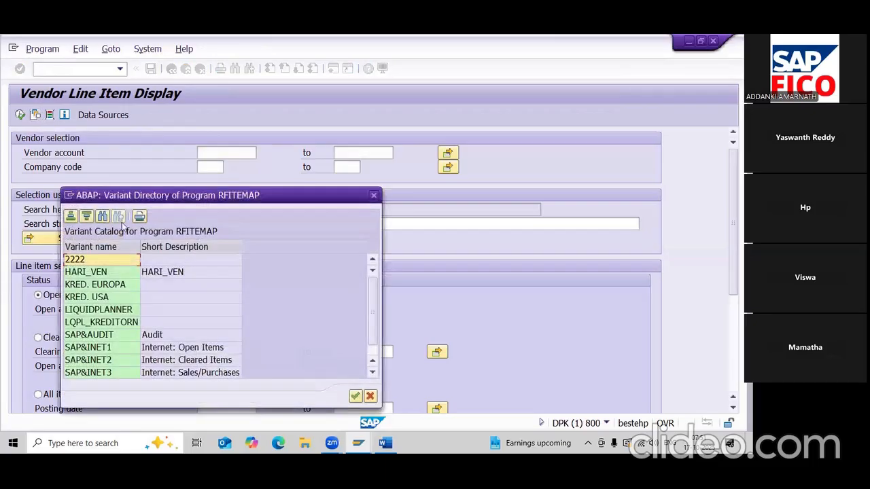
{"action": "left_click", "coordinate": [152, 274]}
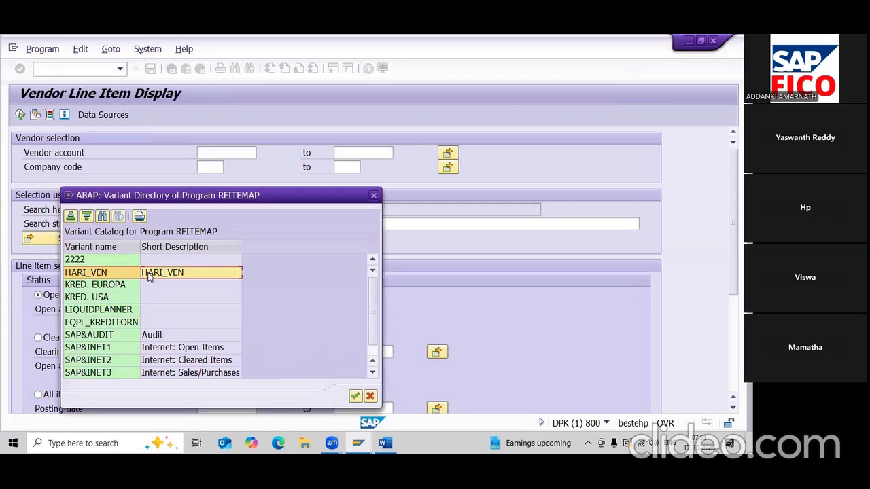
{"action": "left_click", "coordinate": [355, 397]}
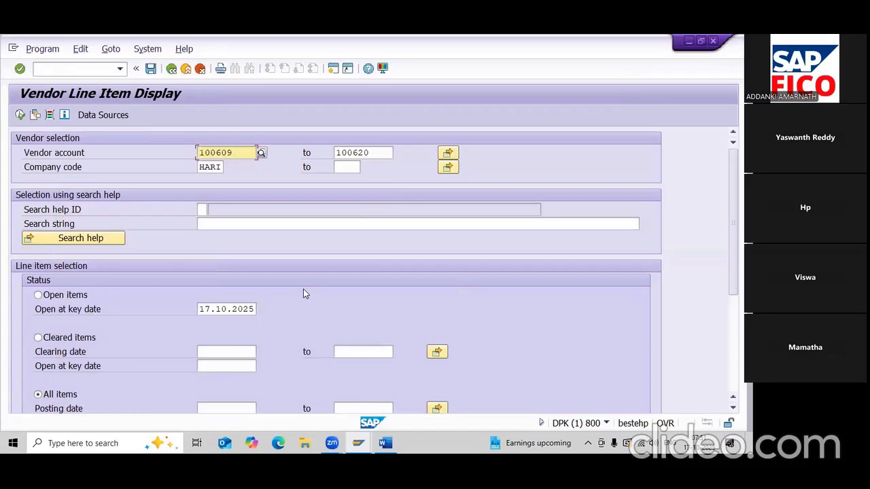
- Review the refilled vendors 100609–100620 and company code HARI, then switch to the Word notes
{"action": "scroll", "coordinate": [304, 293], "scroll_direction": "down", "scroll_amount": 2}
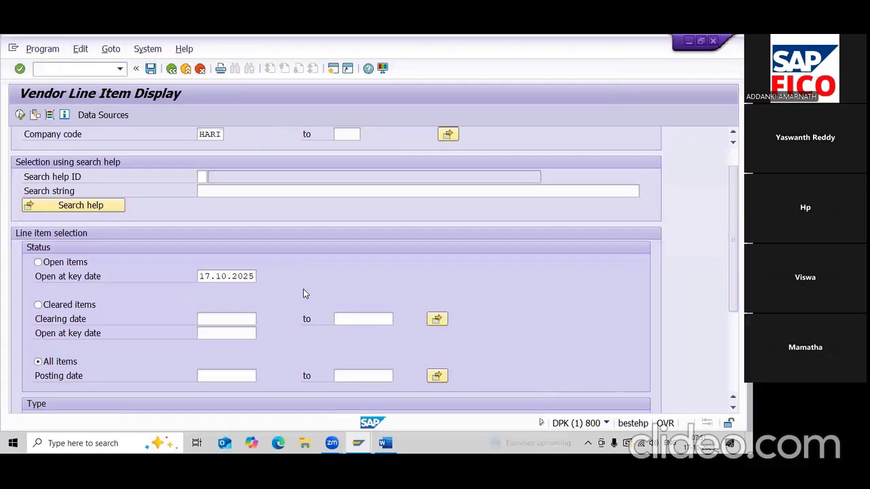
{"action": "scroll", "coordinate": [304, 294], "scroll_direction": "down", "scroll_amount": 2}
{"action": "scroll", "coordinate": [304, 294], "scroll_direction": "down", "scroll_amount": 1}
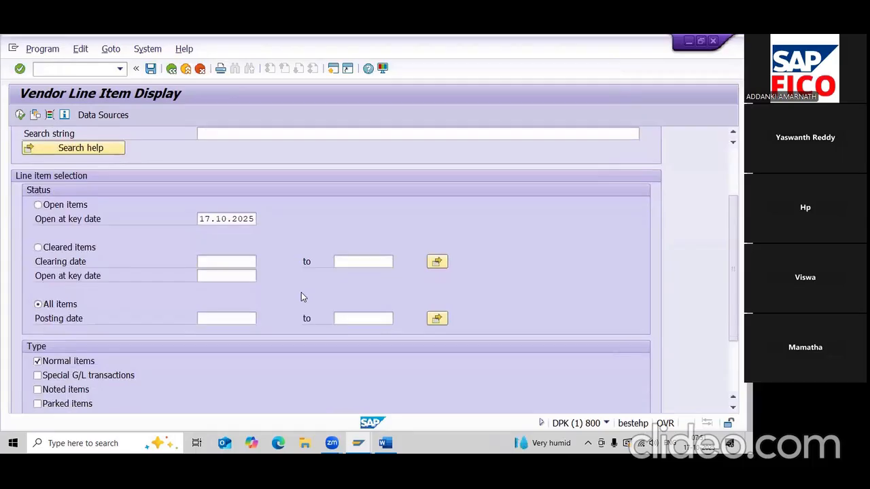
{"action": "scroll", "coordinate": [303, 297], "scroll_direction": "down", "scroll_amount": 1}
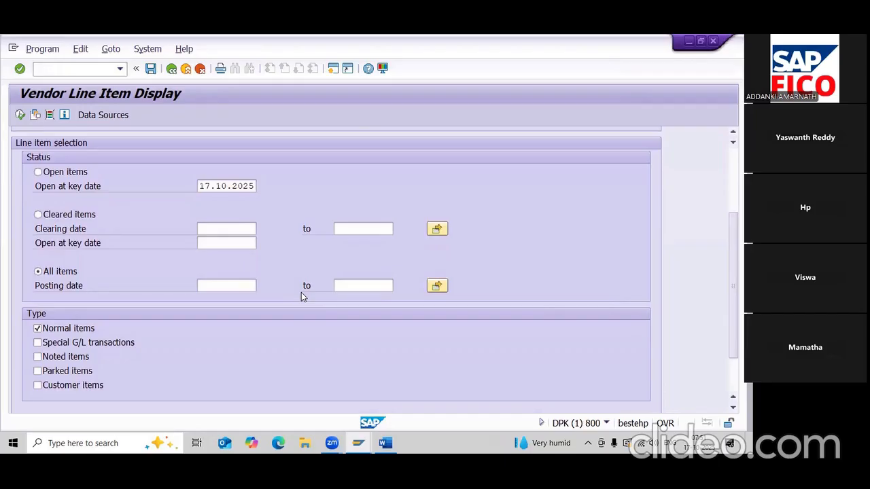
{"action": "scroll", "coordinate": [301, 292], "scroll_direction": "down", "scroll_amount": 1}
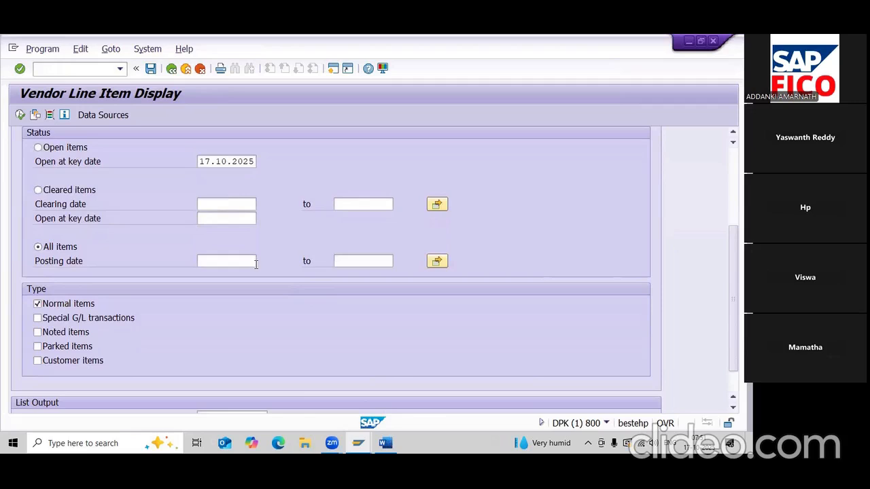
{"action": "key", "text": "alt+Tab"}
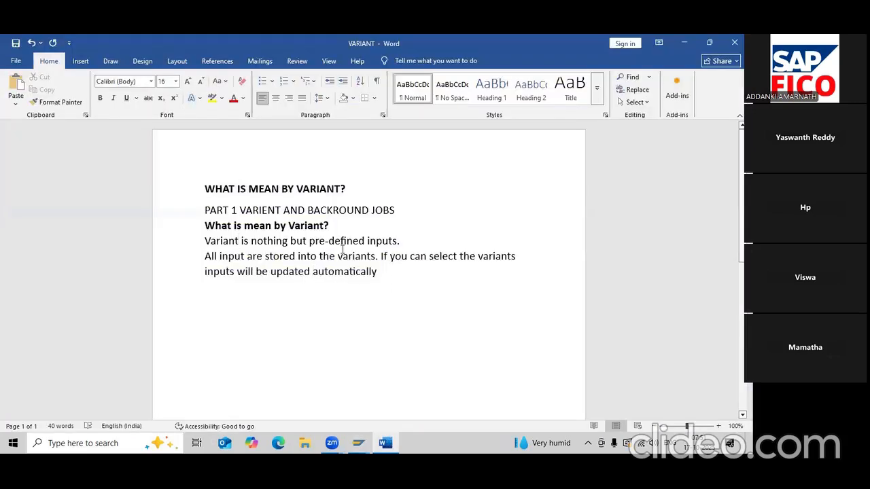
- Select all the VARIANT notes text and set it to font size 20
{"action": "left_click", "coordinate": [206, 256]}
{"action": "key", "text": "ctrl+a"}
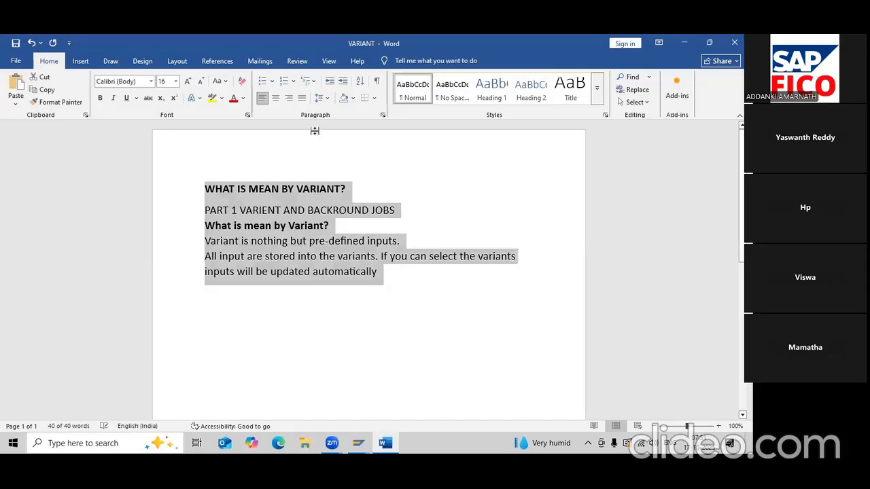
{"action": "left_click", "coordinate": [176, 81]}
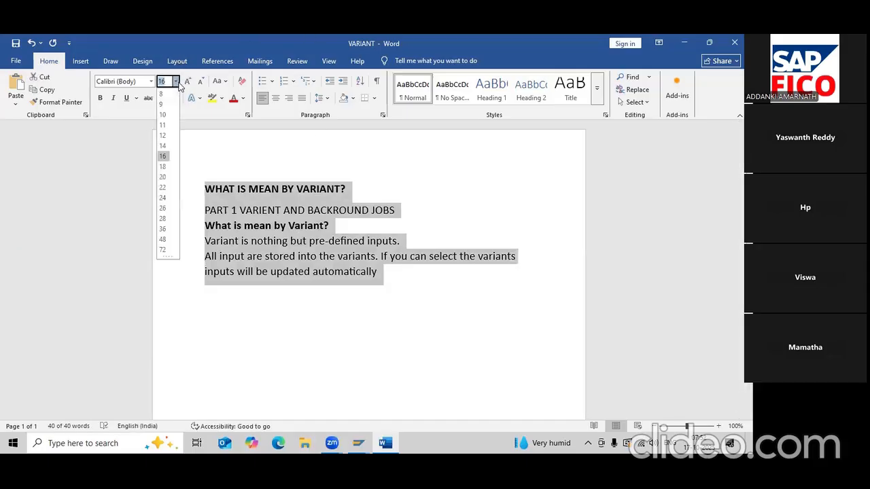
{"action": "left_click", "coordinate": [162, 177]}
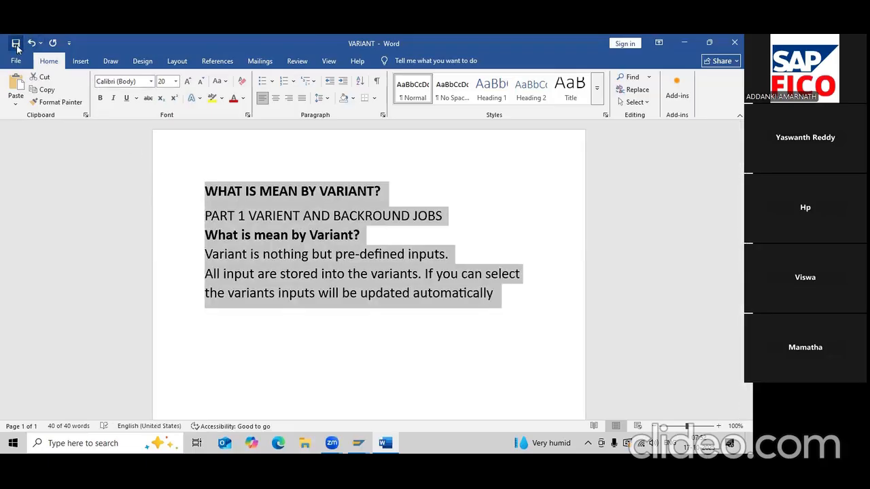
{"action": "left_click", "coordinate": [684, 42]}
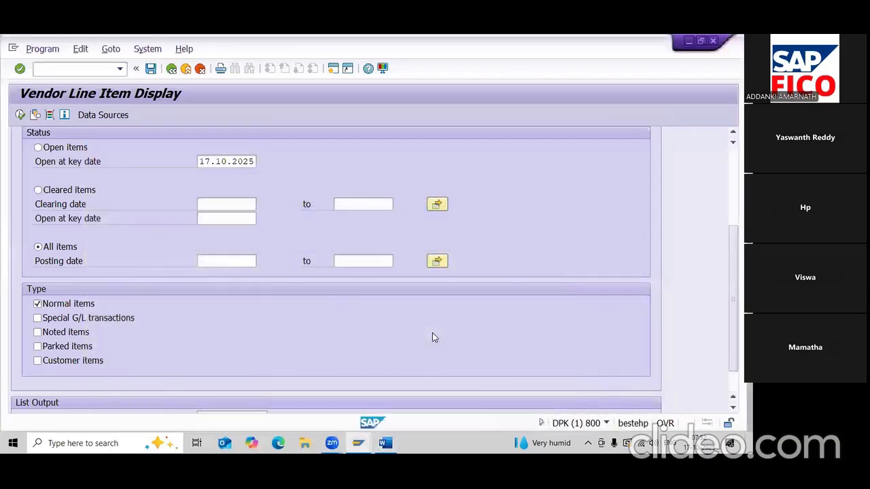
- Open System > Status for the FBL1N transaction
{"action": "scroll", "coordinate": [282, 262], "scroll_direction": "down", "scroll_amount": 1}
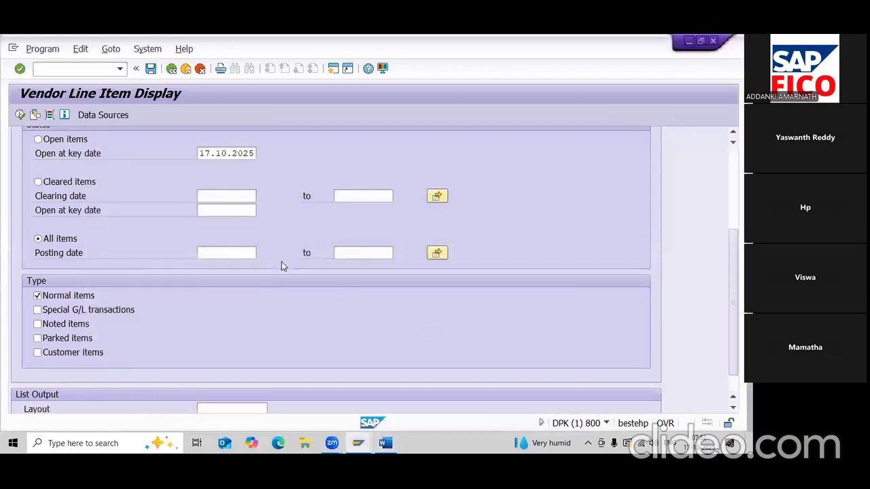
{"action": "scroll", "coordinate": [181, 225], "scroll_direction": "up", "scroll_amount": 4}
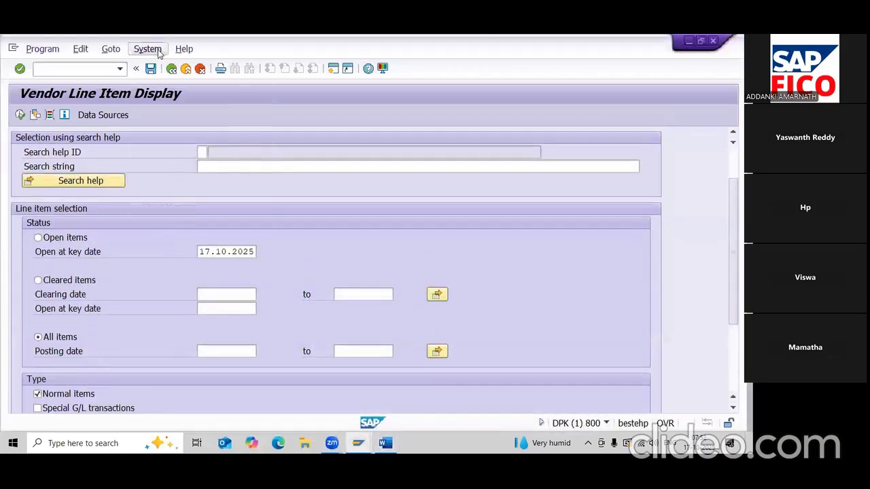
{"action": "left_click", "coordinate": [149, 51]}
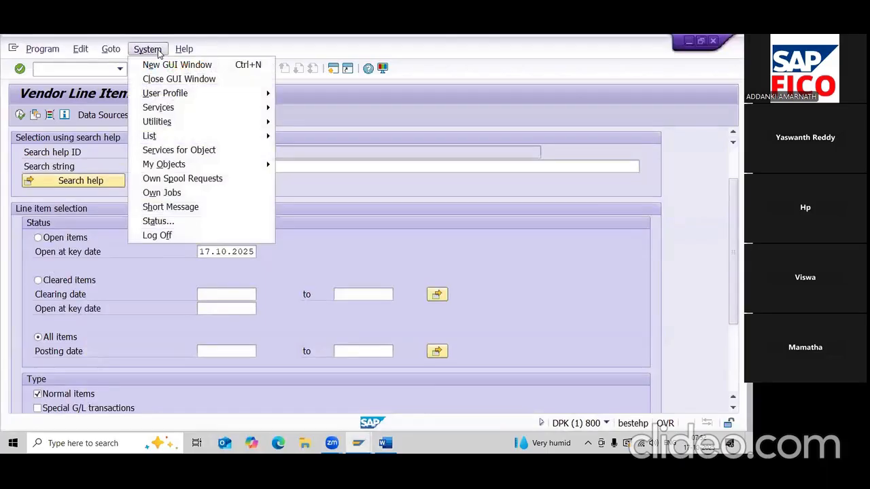
{"action": "left_click", "coordinate": [178, 222]}
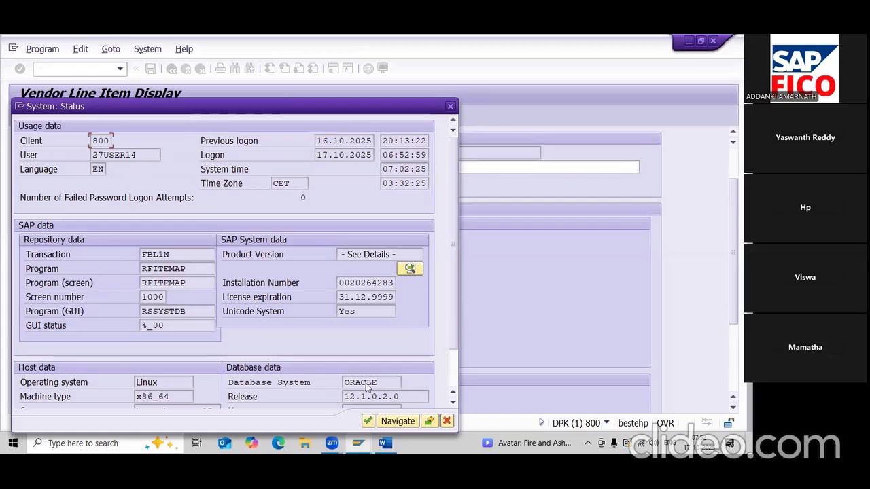
- Copy the Program value RFITEMAP from the status dialog
{"action": "left_click", "coordinate": [306, 384]}
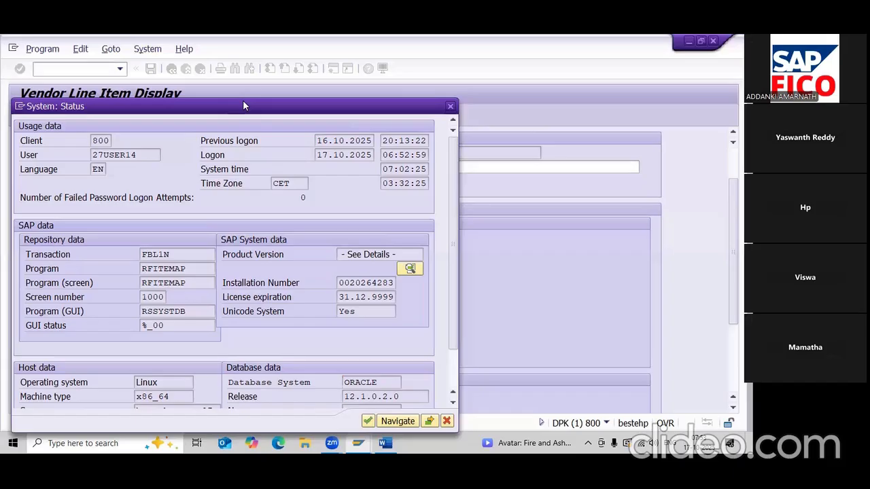
{"action": "left_click_drag", "start_coordinate": [243, 106], "coordinate": [264, 86]}
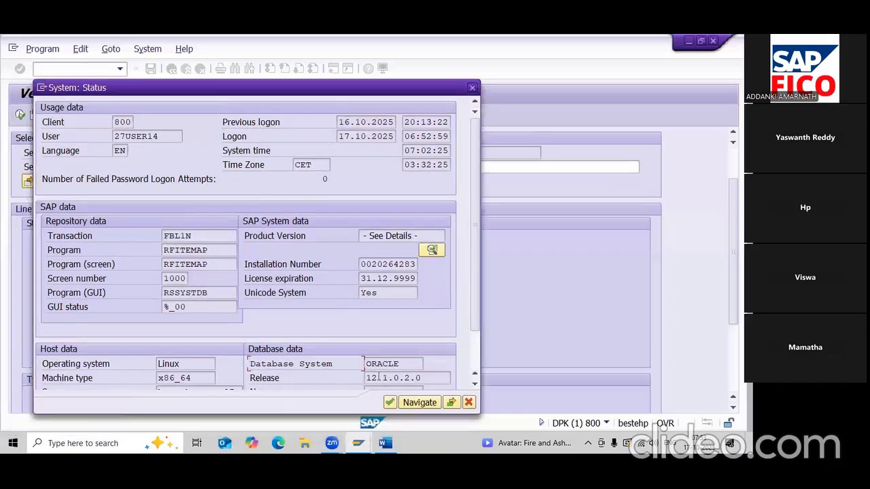
{"action": "scroll", "coordinate": [408, 327], "scroll_direction": "down", "scroll_amount": 3}
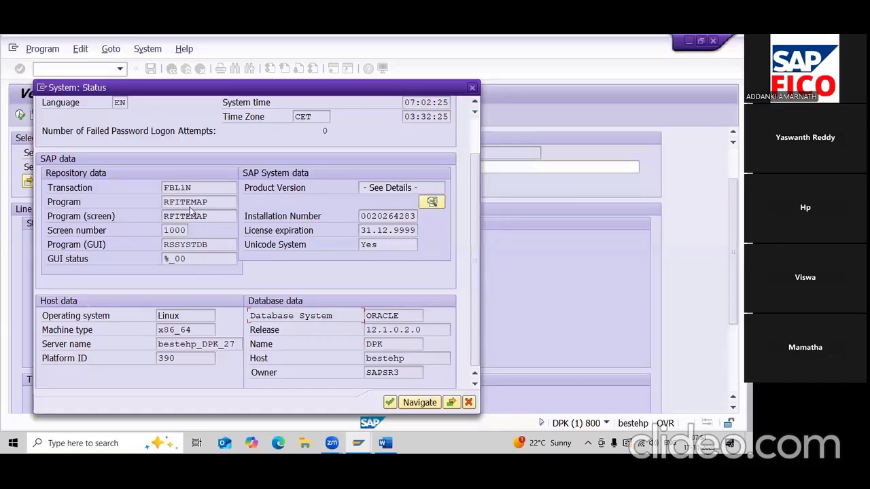
{"action": "left_click_drag", "start_coordinate": [209, 202], "coordinate": [163, 202]}
{"action": "key", "text": "ctrl+c"}
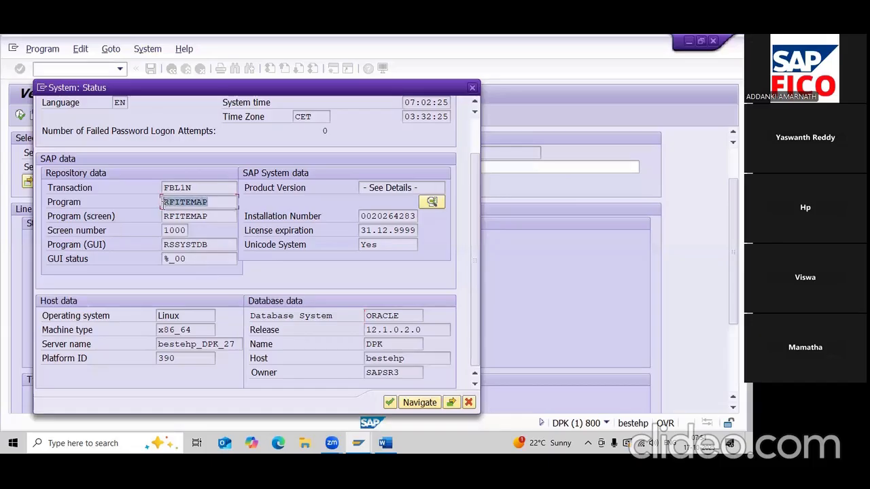
{"action": "left_click", "coordinate": [163, 202]}
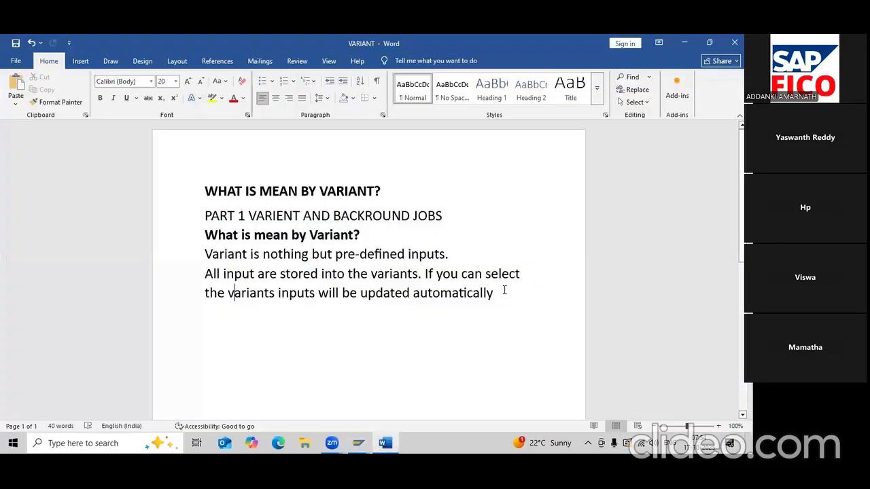
{"action": "left_click", "coordinate": [504, 291]}
- Add the line 'PROGRAM - RFITEMAP' below the variant definition and save the notes
{"action": "key", "text": "Return"}
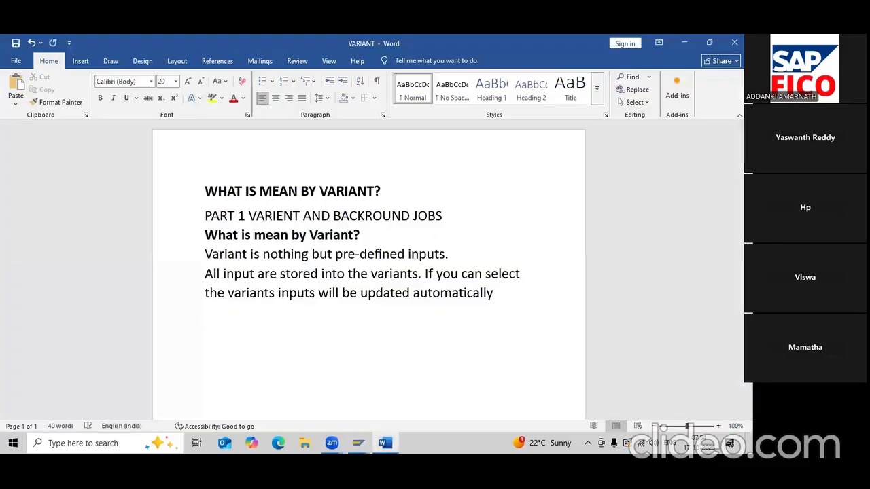
{"action": "key", "text": "ctrl+v"}
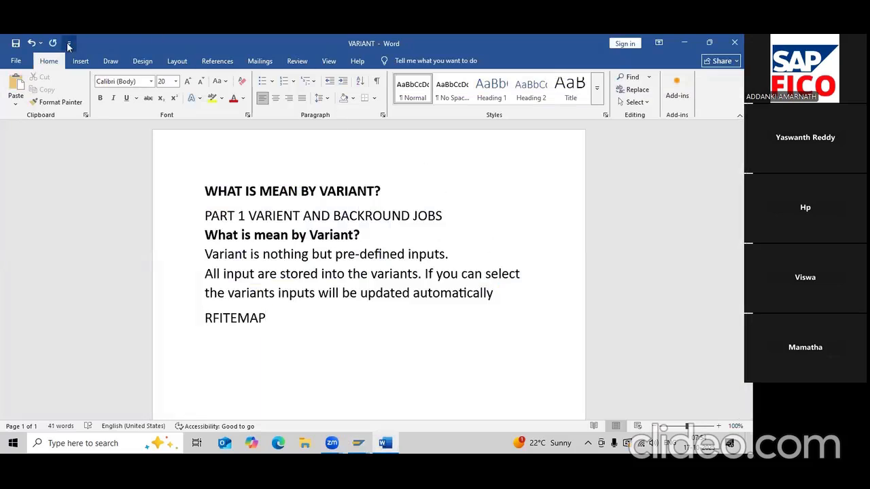
{"action": "left_click", "coordinate": [15, 44]}
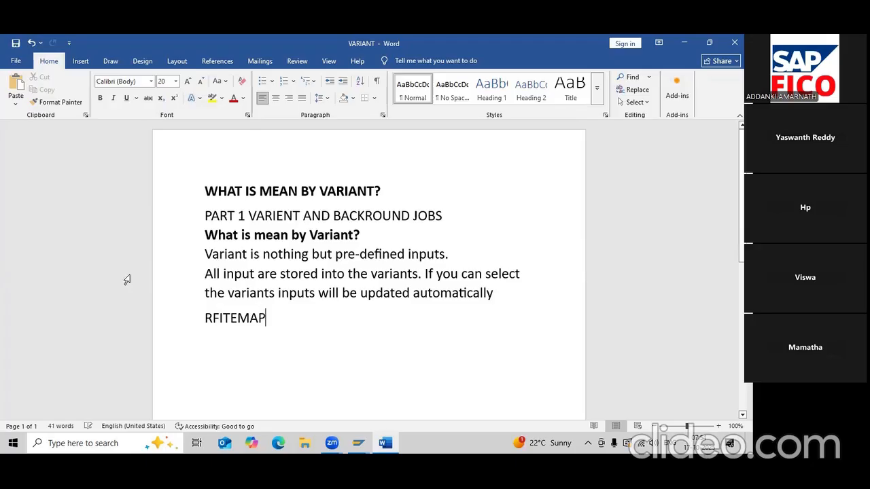
{"action": "left_click", "coordinate": [206, 317]}
{"action": "type", "text": "PROGRAM"}
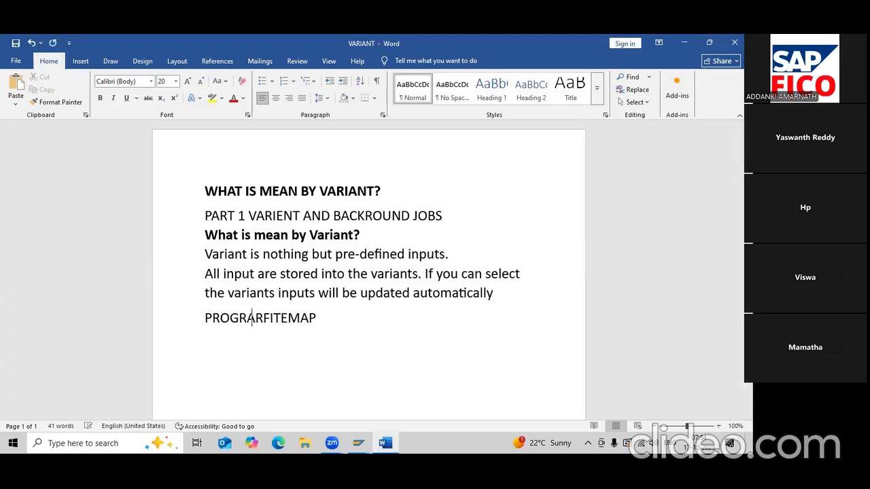
{"action": "type", "text": " -"}
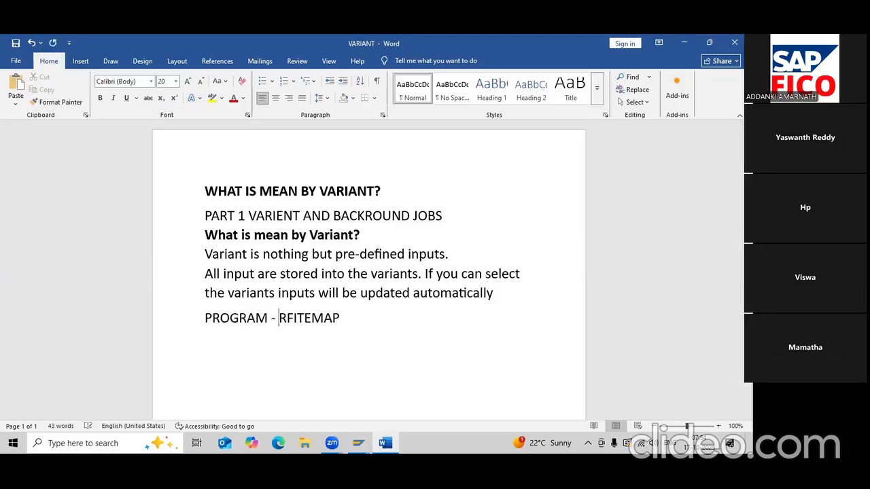
{"action": "left_click", "coordinate": [16, 43]}
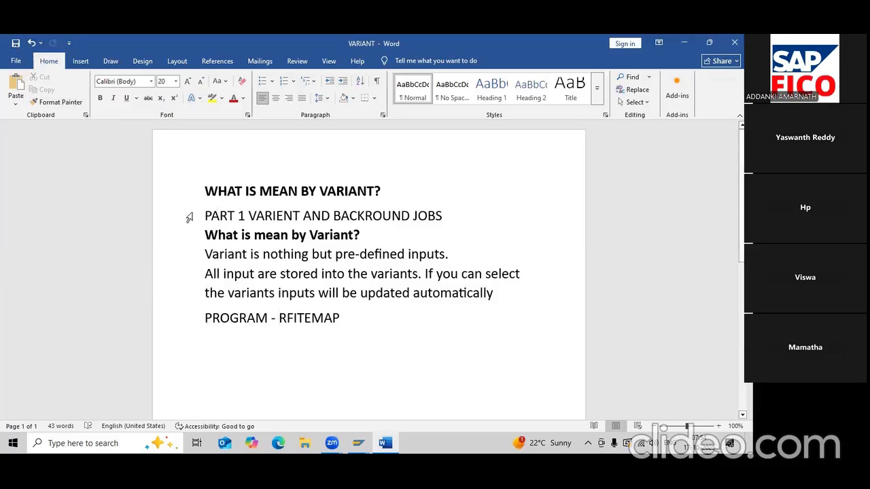
- Centre the 'WHAT IS MEAN BY VARIANT?' title heading
{"action": "left_click_drag", "start_coordinate": [210, 189], "coordinate": [393, 177]}
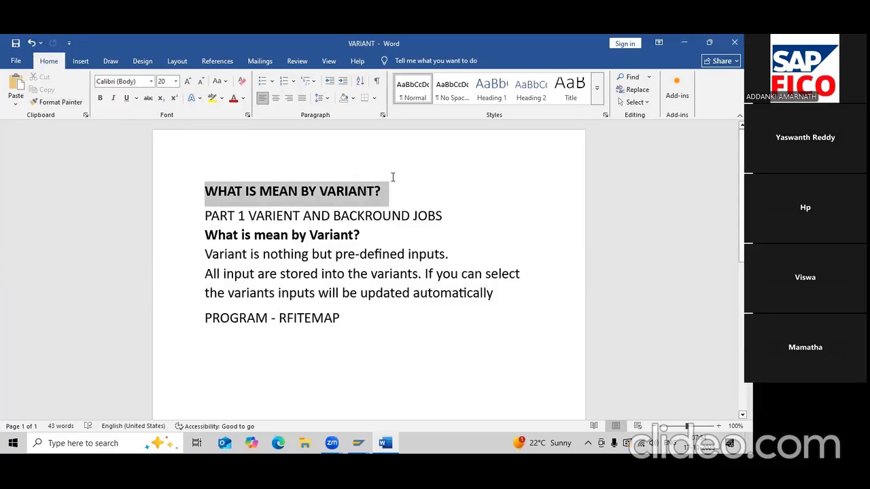
{"action": "left_click", "coordinate": [280, 100]}
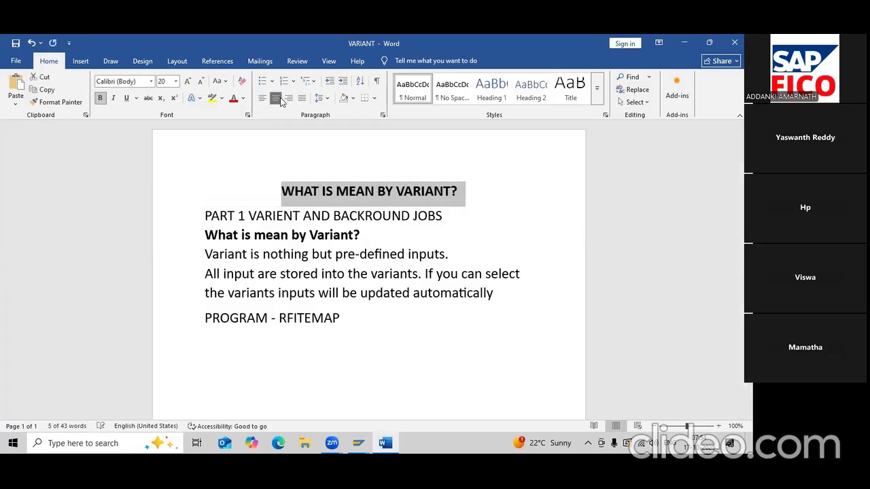
{"action": "left_click", "coordinate": [210, 215]}
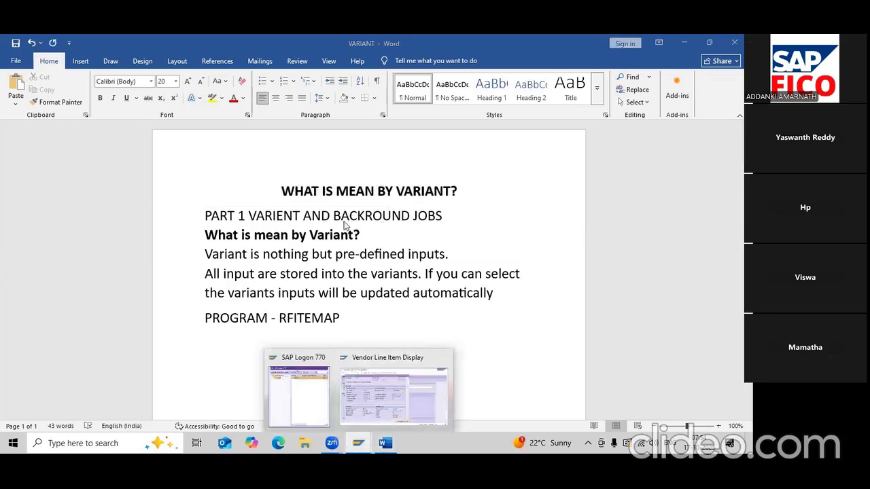
- Select the 'PART 1' and 'BACKROUND' text in the background-job notes
{"action": "left_click_drag", "start_coordinate": [334, 216], "coordinate": [444, 215]}
{"action": "left_click_drag", "start_coordinate": [243, 215], "coordinate": [229, 222]}
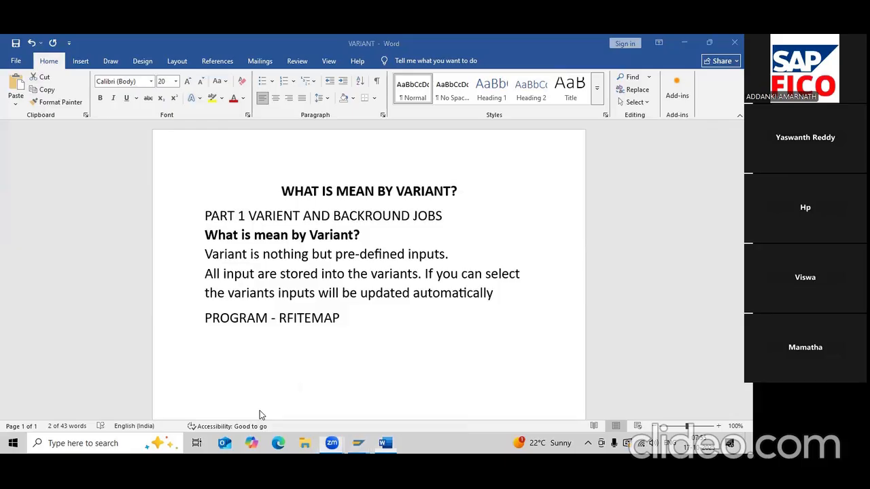
{"action": "left_click", "coordinate": [381, 442]}
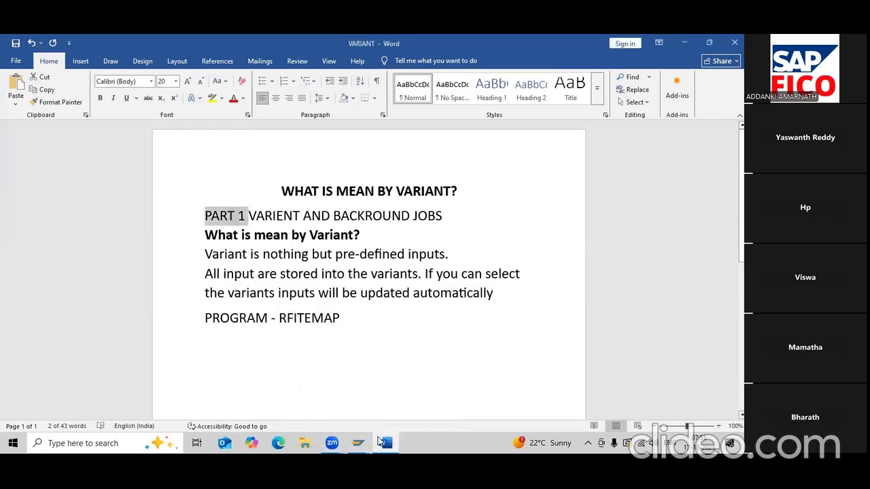
{"action": "left_click", "coordinate": [382, 442]}
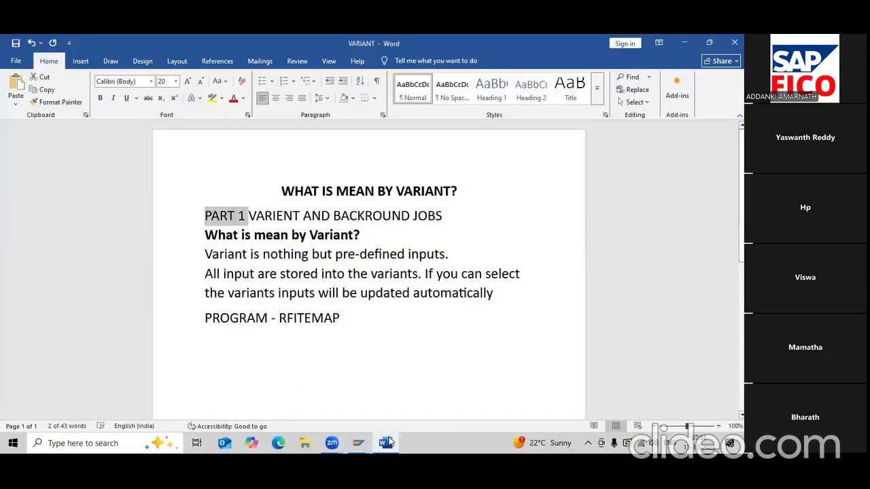
{"action": "left_click", "coordinate": [389, 443]}
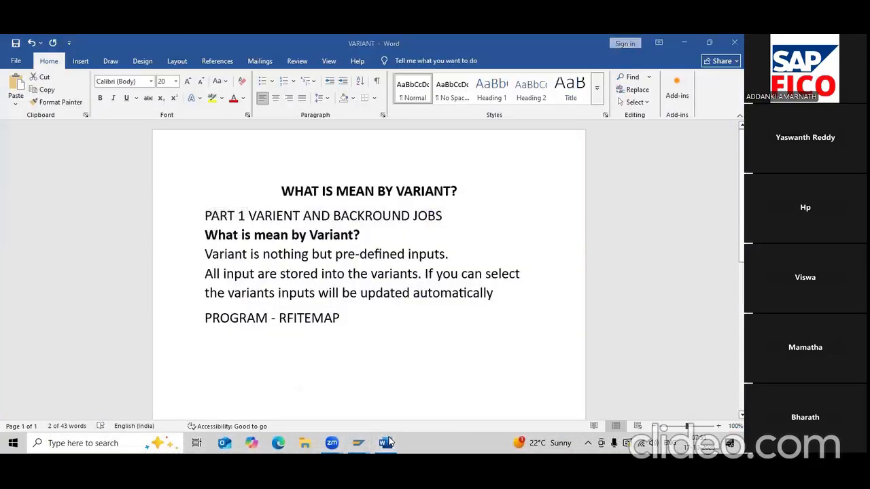
- Paste the background-job notes on a new line after RFITEMAP, keeping left alignment
{"action": "left_click", "coordinate": [341, 316]}
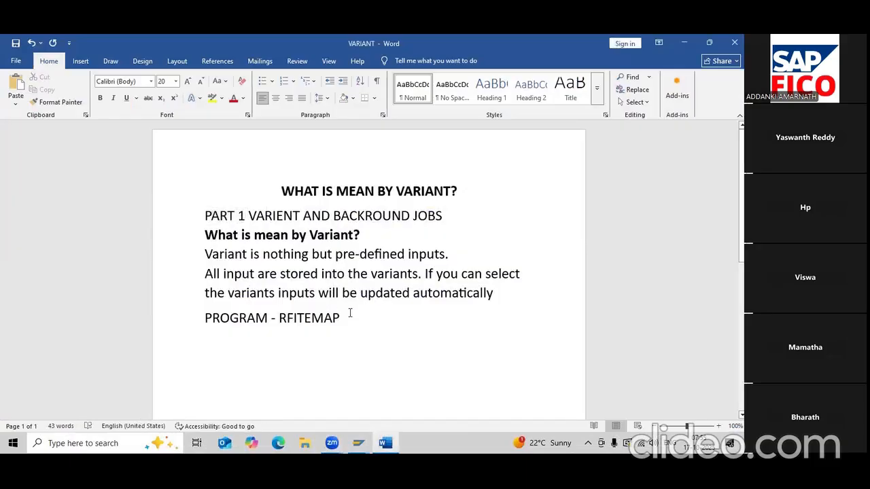
{"action": "key", "text": "Return"}
{"action": "type", "text": "What is mean by Back Round jobs? Manger sent one e mail to end-user, like everyday midnight 12AM manager want one vendor report, like what aver payment happen, what aver invoice happened, how much pending. we cannot do the manual work at 12am, so we can configure the auto mastic reports and automatic email, its process is based on the background jobs. Not: any type of report we will generate with background job configurations What aver report you generate with large Data go to back round job setting On the real time project, sap have large data, so we need to create back round job setting Creation of background job T – SM36 To Display background job T – SM37"}
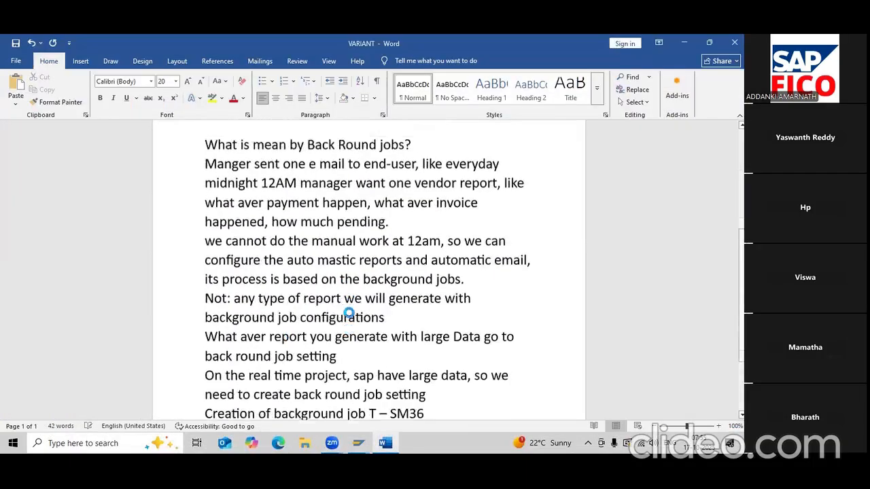
{"action": "key", "text": "ctrl+a"}
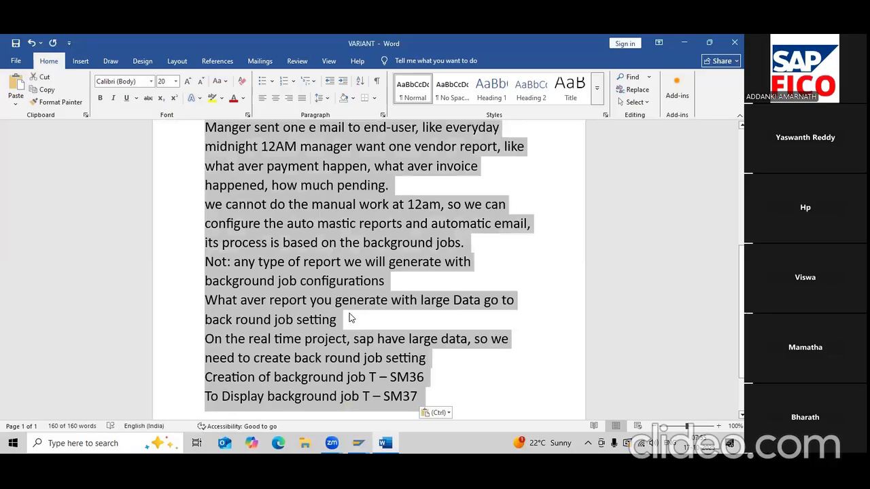
{"action": "key", "text": "ctrl+j"}
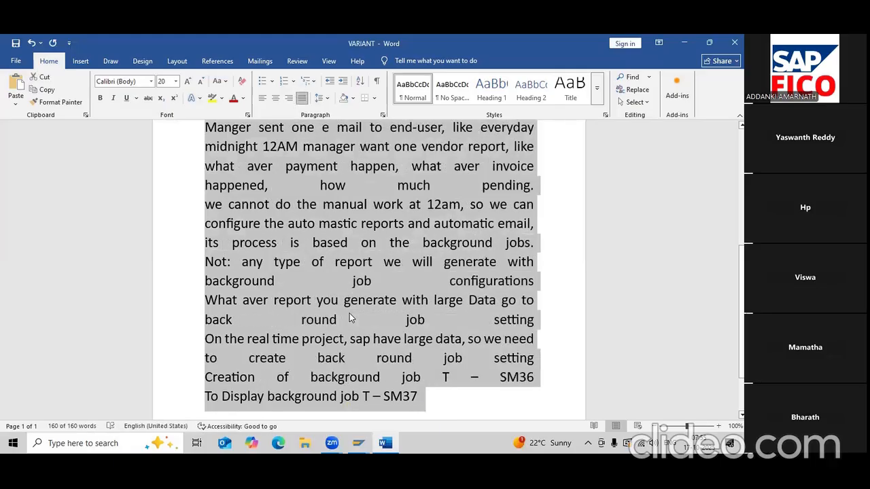
{"action": "key", "text": "ctrl+l"}
{"action": "scroll", "coordinate": [349, 316], "scroll_direction": "up", "scroll_amount": 5}
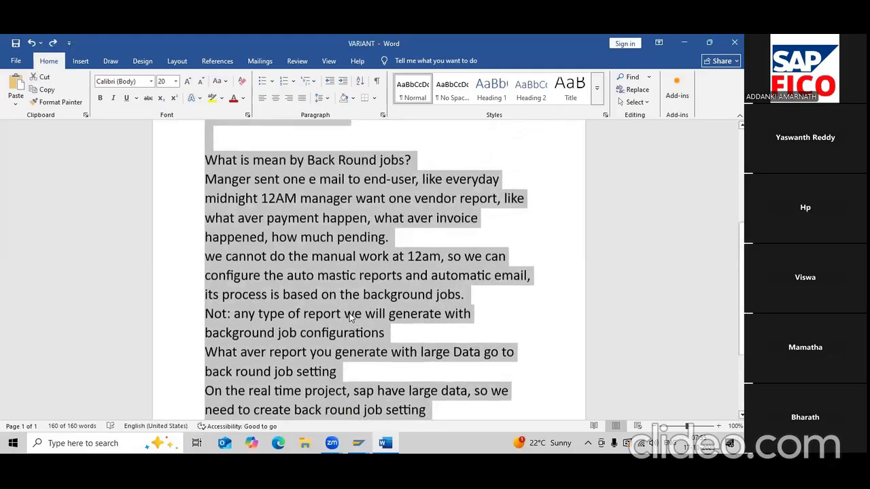
{"action": "scroll", "coordinate": [349, 316], "scroll_direction": "up", "scroll_amount": 3}
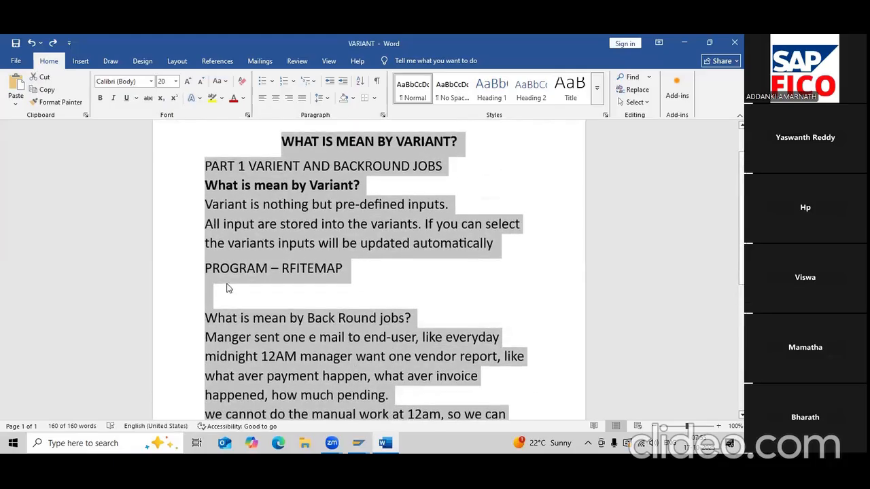
- Remove the empty line under PROGRAM – RFITEMAP and add a blank line above 'Manger sent'
{"action": "left_click", "coordinate": [233, 291]}
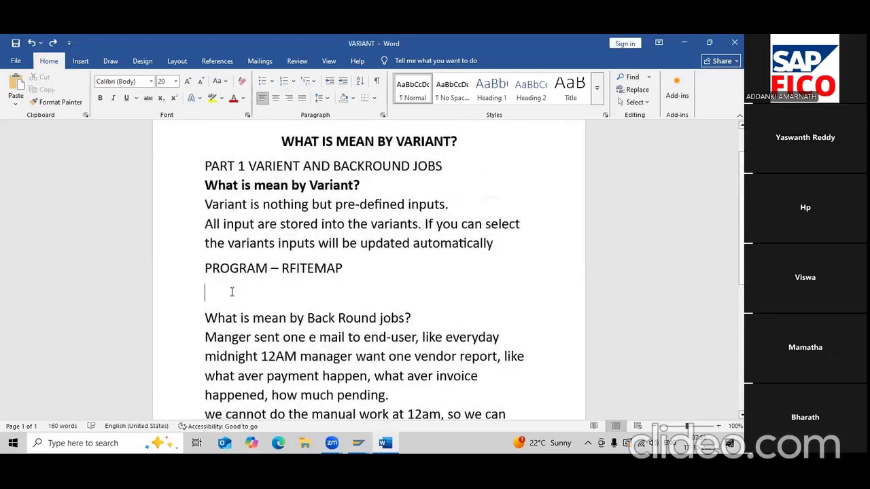
{"action": "key", "text": "Delete"}
{"action": "key", "text": "Down"}
{"action": "key", "text": "Return"}
{"action": "key", "text": "Up"}
{"action": "key", "text": "Up"}
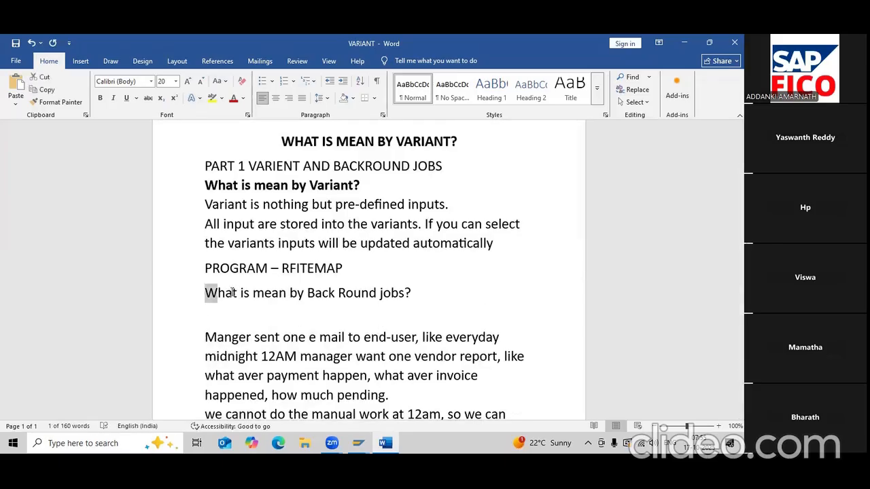
- Highlight the Back Round jobs question, the Variant question and the title in yellow
{"action": "triple_click", "coordinate": [232, 292]}
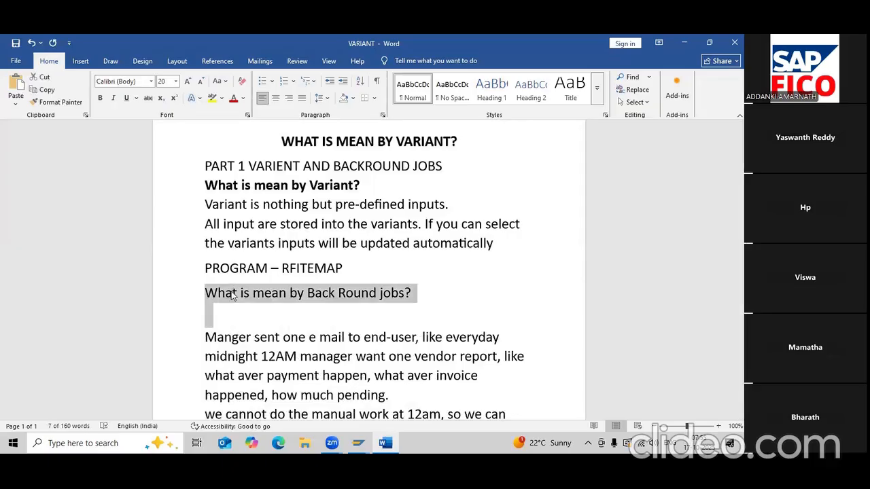
{"action": "left_click", "coordinate": [212, 99]}
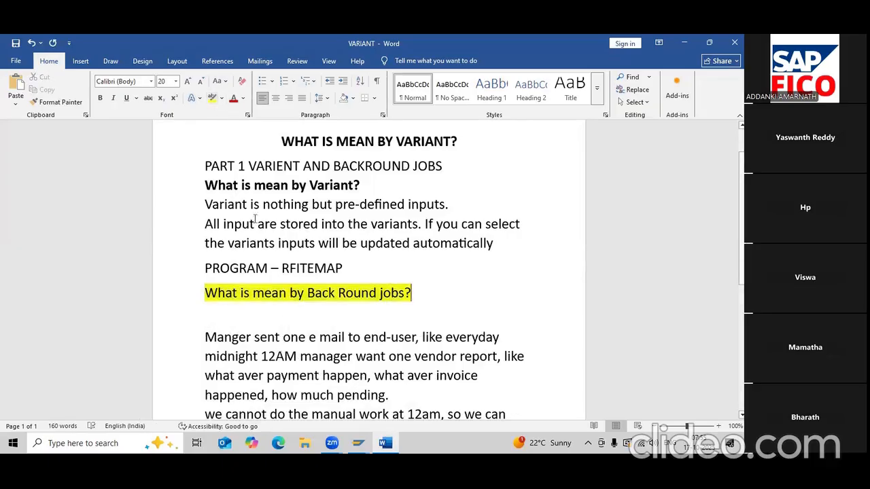
{"action": "left_click_drag", "start_coordinate": [205, 187], "coordinate": [361, 188]}
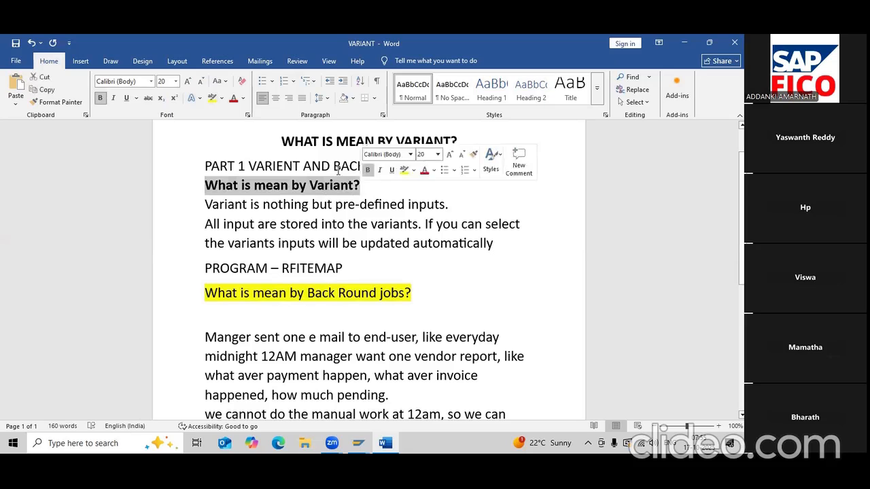
{"action": "left_click", "coordinate": [212, 99]}
{"action": "left_click_drag", "start_coordinate": [281, 141], "coordinate": [460, 138]}
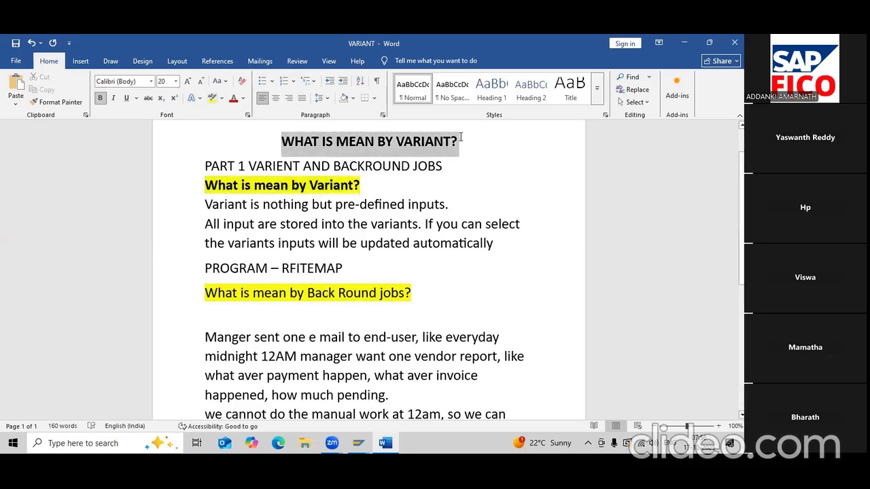
{"action": "left_click", "coordinate": [212, 99]}
{"action": "scroll", "coordinate": [317, 297], "scroll_direction": "down", "scroll_amount": 1}
- Shrink the blank line below the jobs question to 7 pt
{"action": "left_click", "coordinate": [204, 260]}
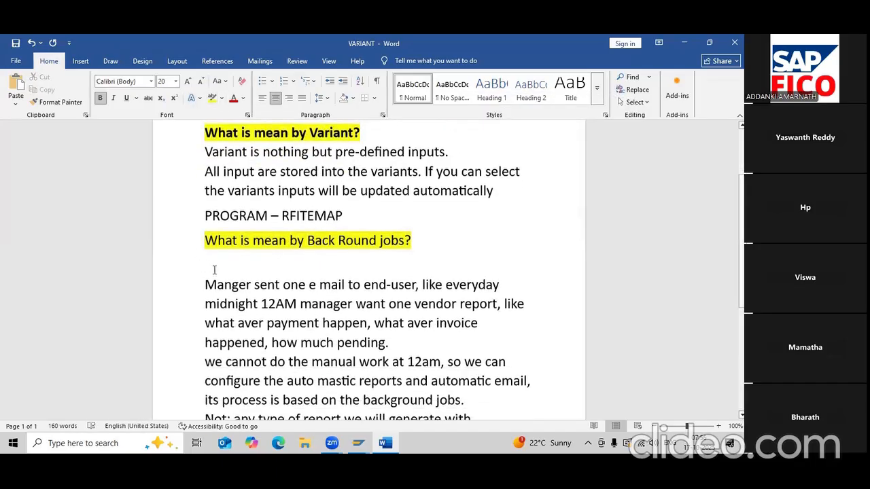
{"action": "key", "text": "ctrl+["}
{"action": "key", "text": "ctrl+["}
{"action": "key", "text": "ctrl+["}
{"action": "key", "text": "ctrl+["}
{"action": "key", "text": "ctrl+["}
{"action": "key", "text": "ctrl+["}
{"action": "key", "text": "ctrl+["}
{"action": "key", "text": "ctrl+["}
{"action": "key", "text": "ctrl+["}
{"action": "key", "text": "ctrl+["}
{"action": "key", "text": "ctrl+["}
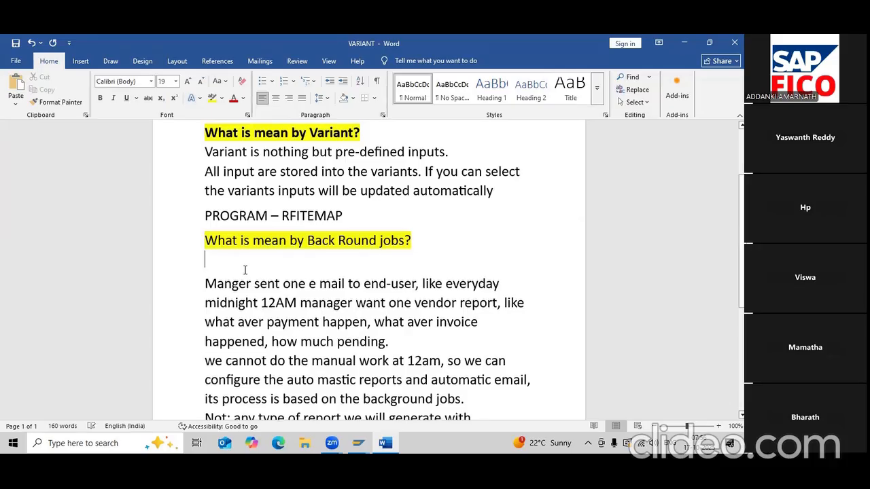
{"action": "key", "text": "ctrl+["}
{"action": "key", "text": "ctrl+["}
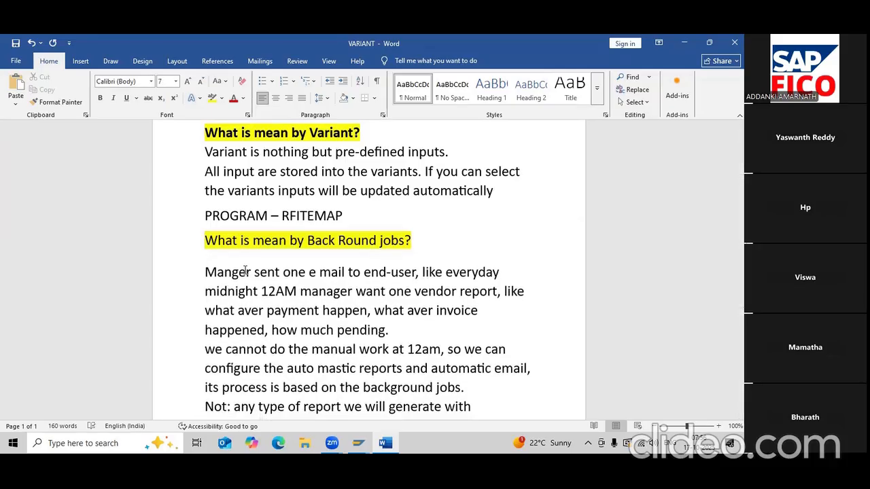
{"action": "scroll", "coordinate": [245, 270], "scroll_direction": "down", "scroll_amount": 1}
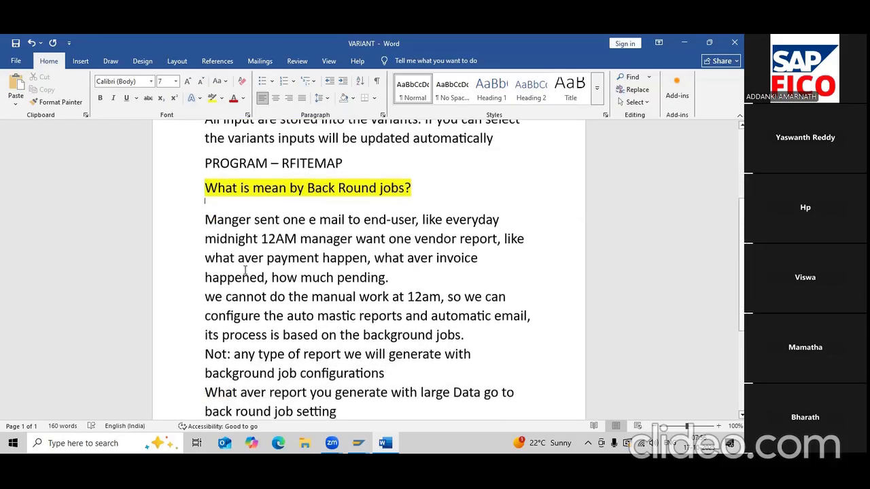
{"action": "left_click", "coordinate": [396, 283]}
{"action": "scroll", "coordinate": [476, 267], "scroll_direction": "down", "scroll_amount": 1}
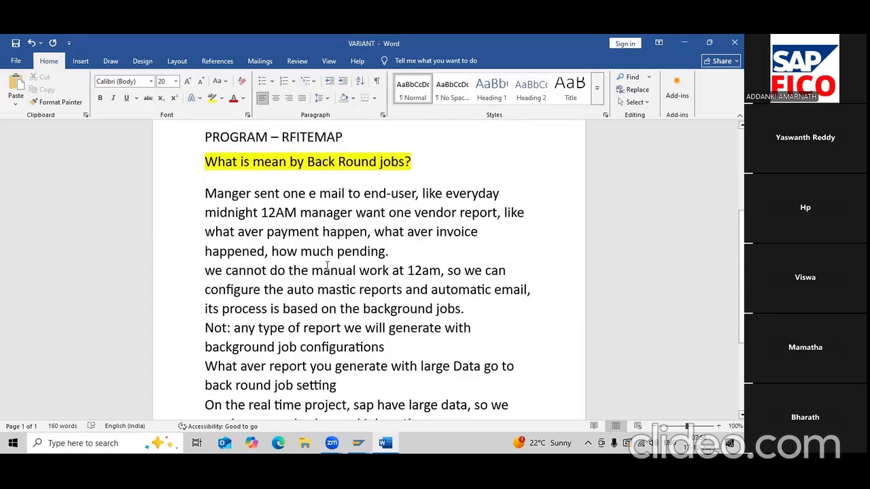
{"action": "scroll", "coordinate": [327, 266], "scroll_direction": "down", "scroll_amount": 1}
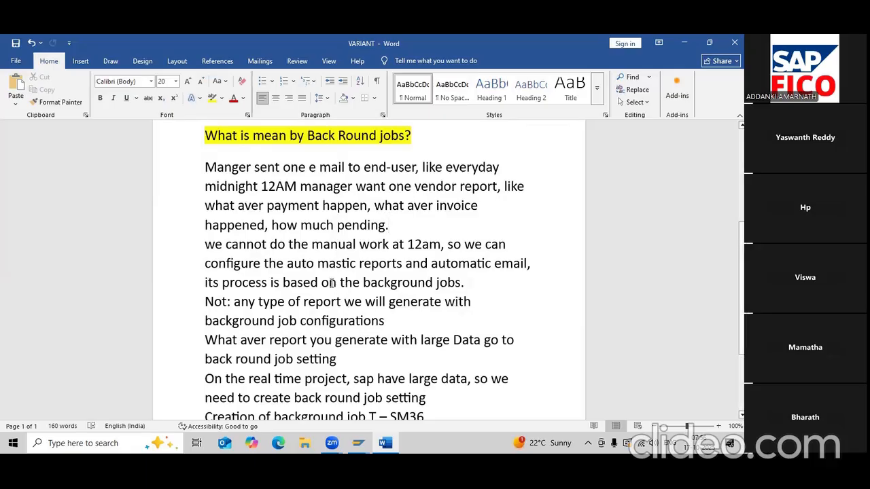
{"action": "scroll", "coordinate": [334, 286], "scroll_direction": "down", "scroll_amount": 1}
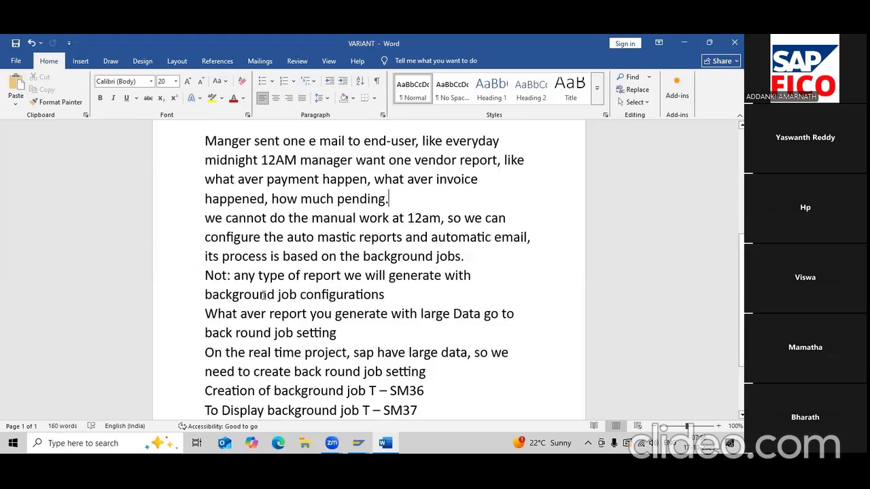
{"action": "scroll", "coordinate": [269, 293], "scroll_direction": "down", "scroll_amount": 1}
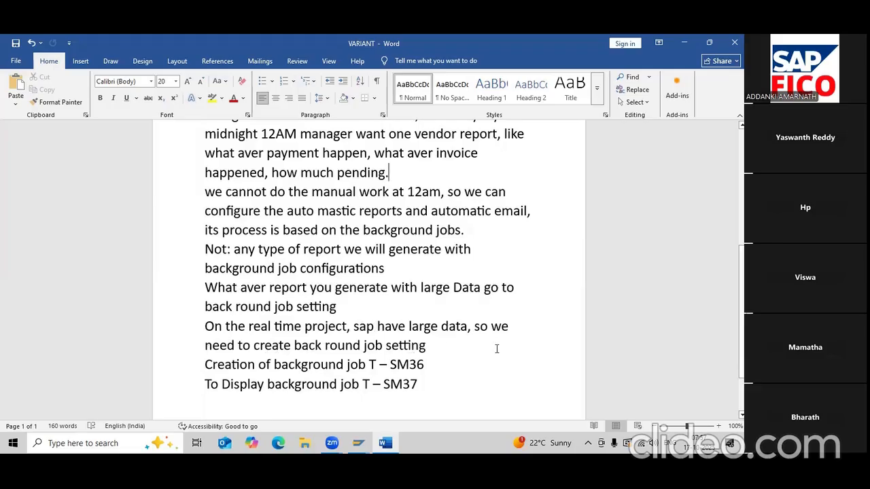
{"action": "scroll", "coordinate": [497, 348], "scroll_direction": "up", "scroll_amount": 1}
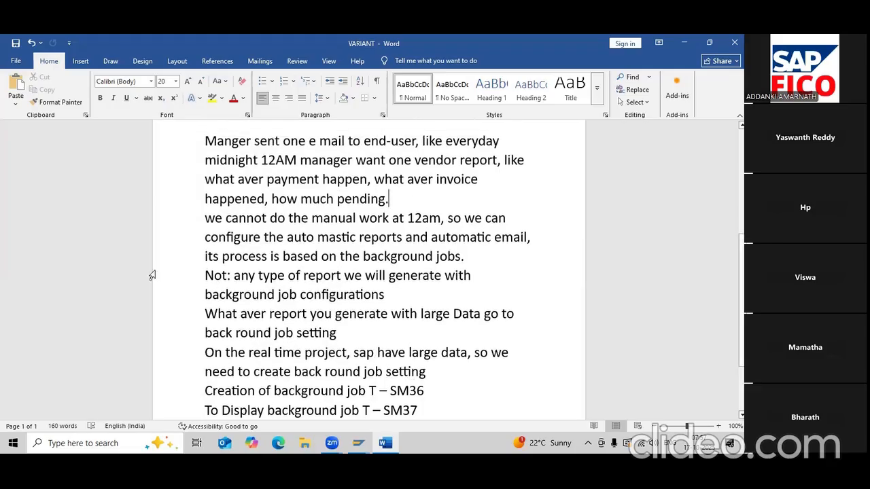
- Correct 'Not:' to 'Note:' and make it bold, underlined and yellow-highlighted
{"action": "left_click", "coordinate": [226, 275]}
{"action": "type", "text": "E"}
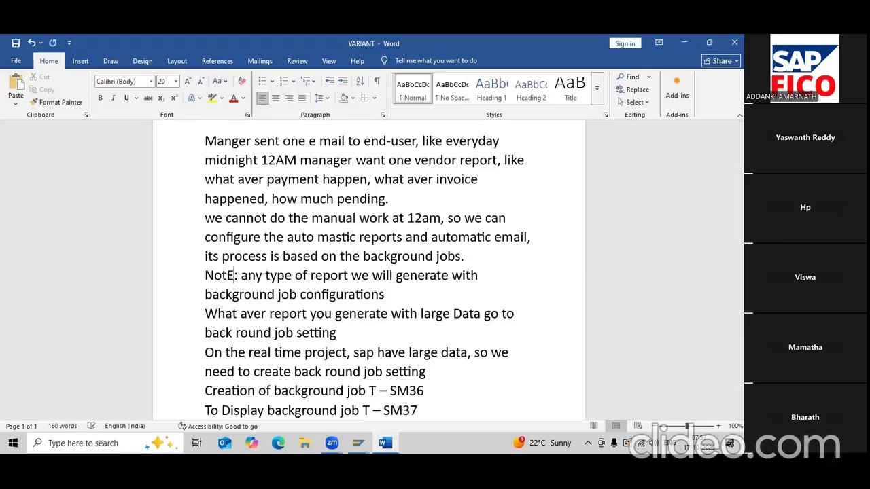
{"action": "key", "text": "BackSpace"}
{"action": "type", "text": "e"}
{"action": "key", "text": "Left"}
{"action": "key", "text": "Left"}
{"action": "key", "text": "Left"}
{"action": "key", "text": "shift+Right"}
{"action": "key", "text": "shift+Right"}
{"action": "key", "text": "shift+Right"}
{"action": "key", "text": "shift+Right"}
{"action": "key", "text": "shift+Right"}
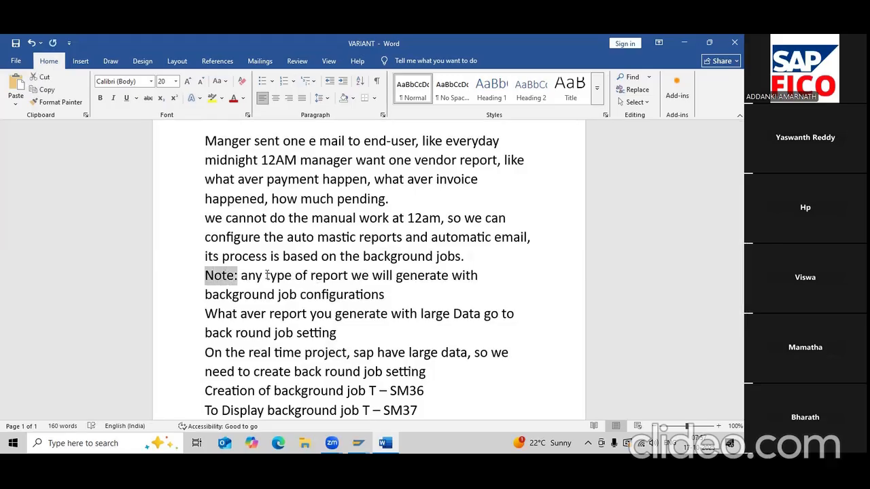
{"action": "key", "text": "shift+Right"}
{"action": "key", "text": "ctrl+b"}
{"action": "key", "text": "ctrl+u"}
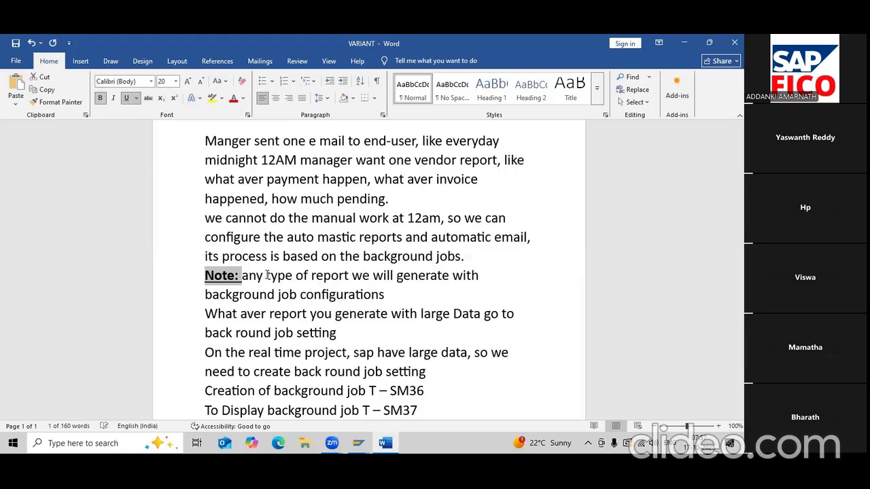
{"action": "left_click", "coordinate": [206, 100]}
- Capitalise 'Any' and 'Background' in the note sentence
{"action": "key", "text": "Right"}
{"action": "key", "text": "Delete"}
{"action": "type", "text": "A"}
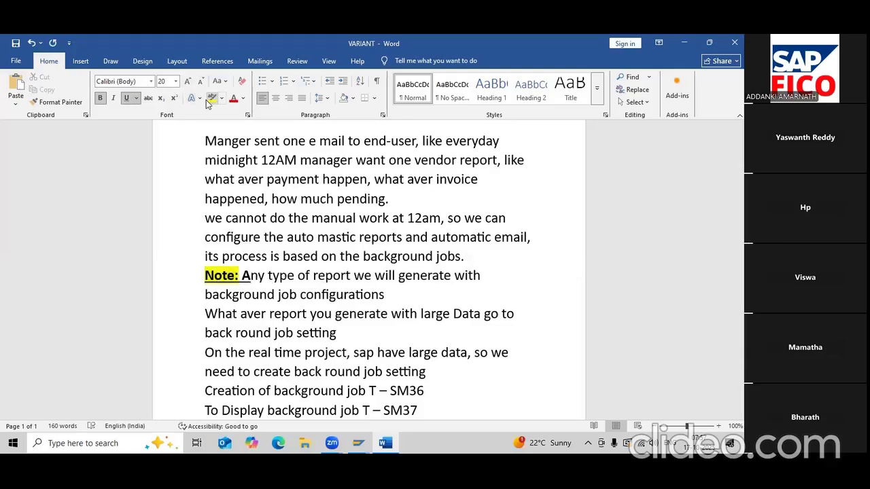
{"action": "key", "text": "BackSpace"}
{"action": "key", "text": "BackSpace"}
{"action": "key", "text": "BackSpace"}
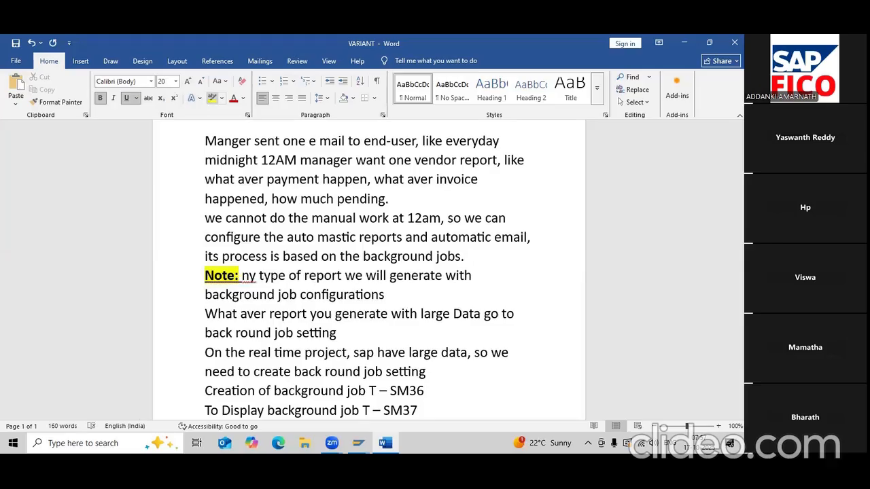
{"action": "key", "text": "Left"}
{"action": "key", "text": "shift+Right"}
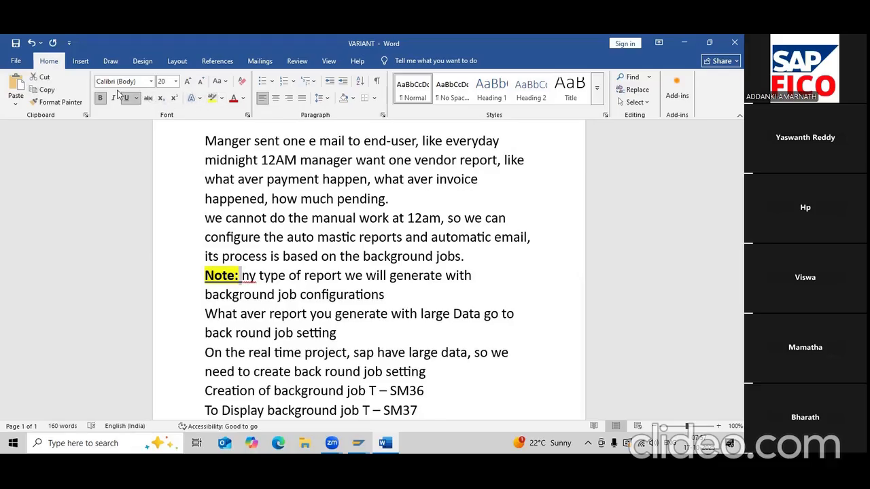
{"action": "key", "text": "Right"}
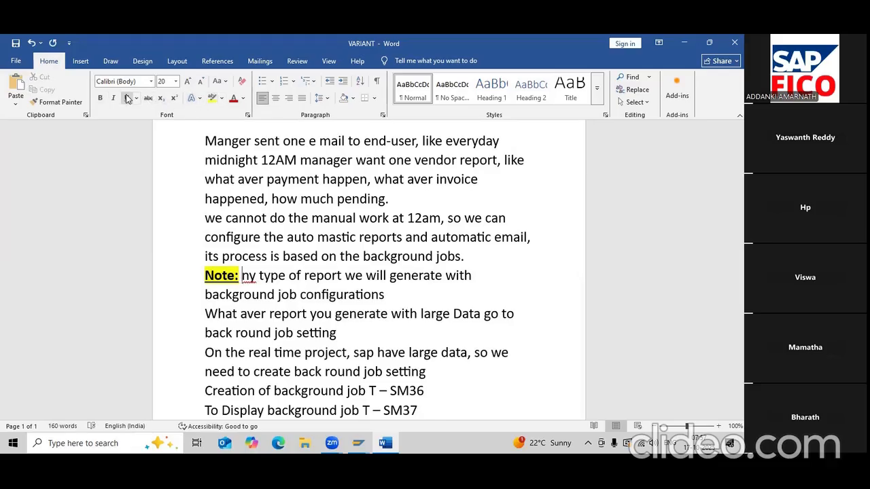
{"action": "type", "text": "A"}
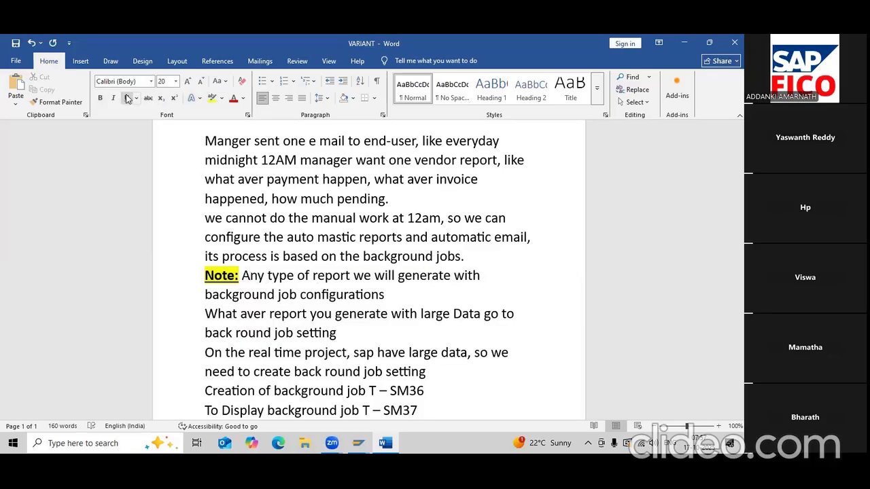
{"action": "key", "text": "Right"}
{"action": "key", "text": "Right"}
{"action": "key", "text": "Right"}
{"action": "key", "text": "Right"}
{"action": "key", "text": "Right"}
{"action": "key", "text": "Right"}
{"action": "key", "text": "Right"}
{"action": "key", "text": "Right"}
{"action": "key", "text": "Right"}
{"action": "key", "text": "Right"}
{"action": "key", "text": "Right"}
{"action": "key", "text": "Right"}
{"action": "key", "text": "Right"}
{"action": "key", "text": "Right"}
{"action": "key", "text": "Right"}
{"action": "key", "text": "Right"}
{"action": "key", "text": "Right"}
{"action": "key", "text": "Right"}
{"action": "key", "text": "Right"}
{"action": "key", "text": "Right"}
{"action": "key", "text": "Right"}
{"action": "key", "text": "Left"}
{"action": "key", "text": "Left"}
{"action": "key", "text": "Left"}
{"action": "key", "text": "Left"}
{"action": "key", "text": "Left"}
{"action": "key", "text": "Left"}
{"action": "key", "text": "Left"}
{"action": "key", "text": "Left"}
{"action": "key", "text": "Left"}
{"action": "key", "text": "Left"}
{"action": "key", "text": "Left"}
{"action": "key", "text": "Left"}
{"action": "key", "text": "Left"}
{"action": "key", "text": "Left"}
{"action": "key", "text": "Left"}
{"action": "key", "text": "Delete"}
{"action": "type", "text": "B"}
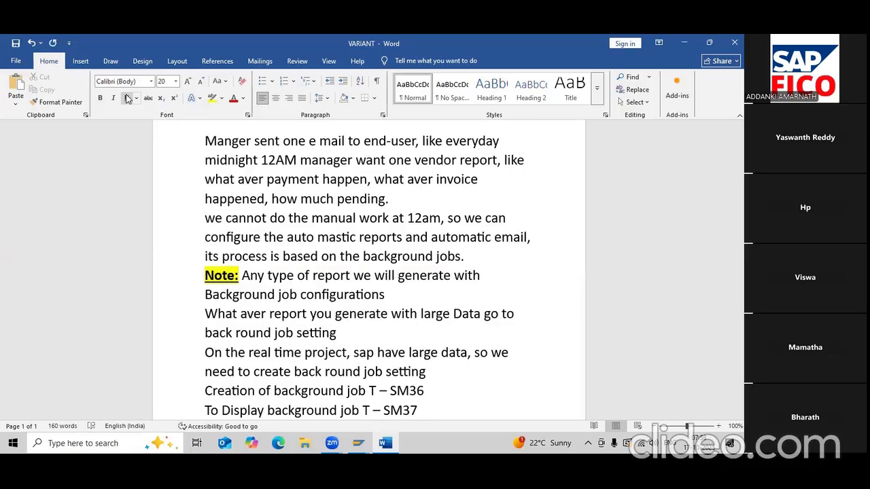
- Highlight the whole note sentence, from Note: through configurations, in yellow
{"action": "key", "text": "Up"}
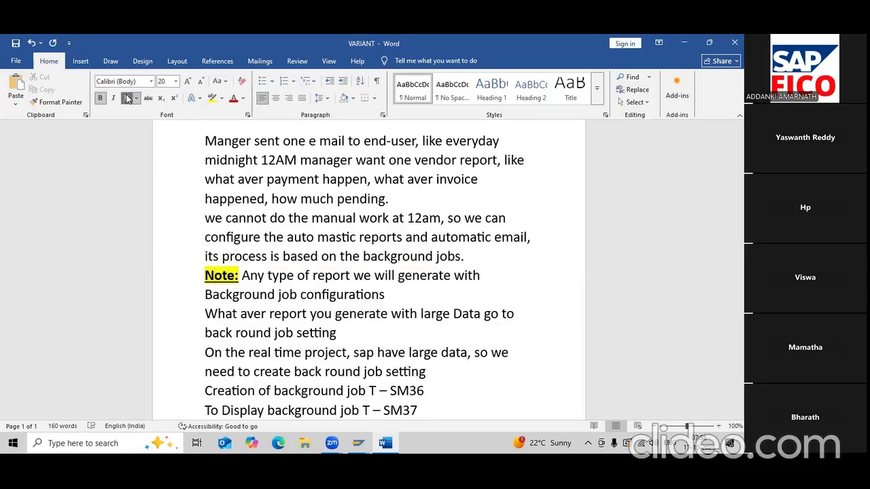
{"action": "key", "text": "shift+Down"}
{"action": "key", "text": "shift+End"}
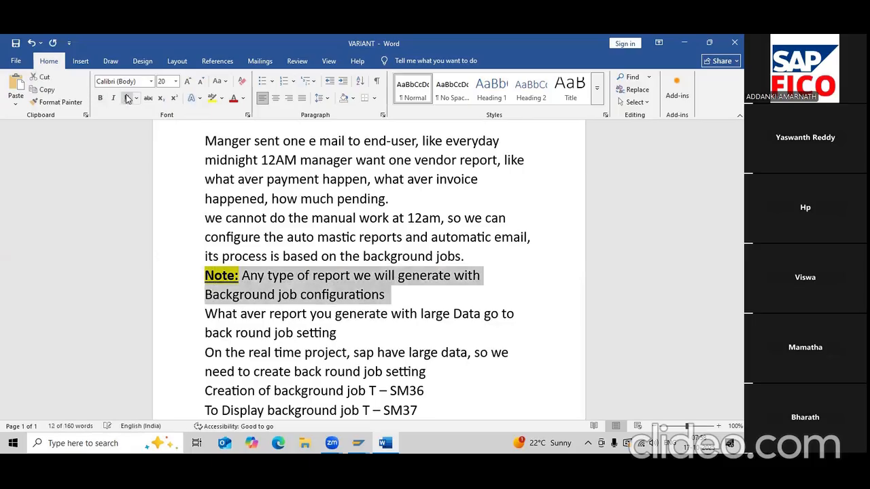
{"action": "left_click", "coordinate": [212, 99]}
{"action": "key", "text": "Right"}
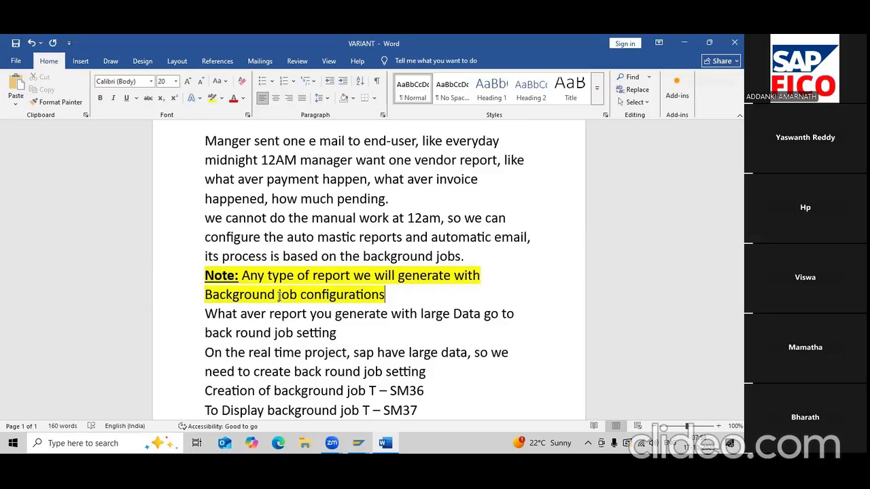
{"action": "key", "text": "ctrl+a"}
- Remove paragraph spacing, set all text to 20 pt and justify it
{"action": "left_click", "coordinate": [442, 93]}
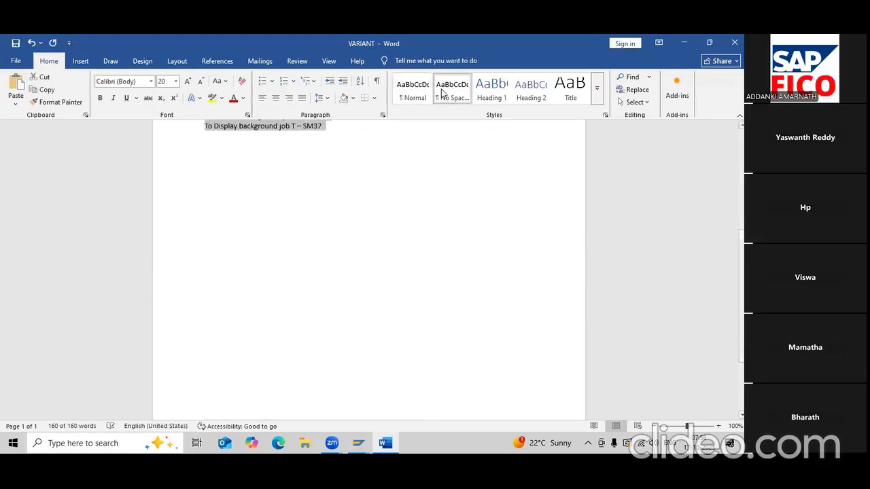
{"action": "left_click", "coordinate": [175, 81]}
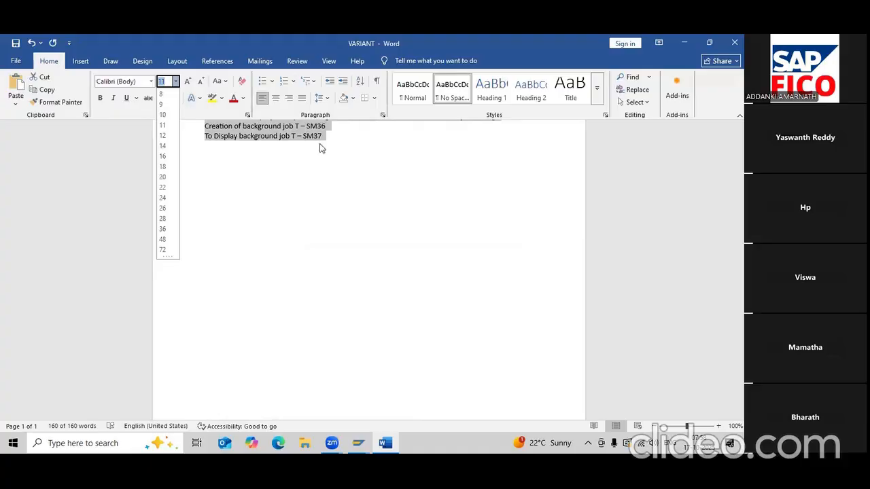
{"action": "left_click", "coordinate": [162, 177]}
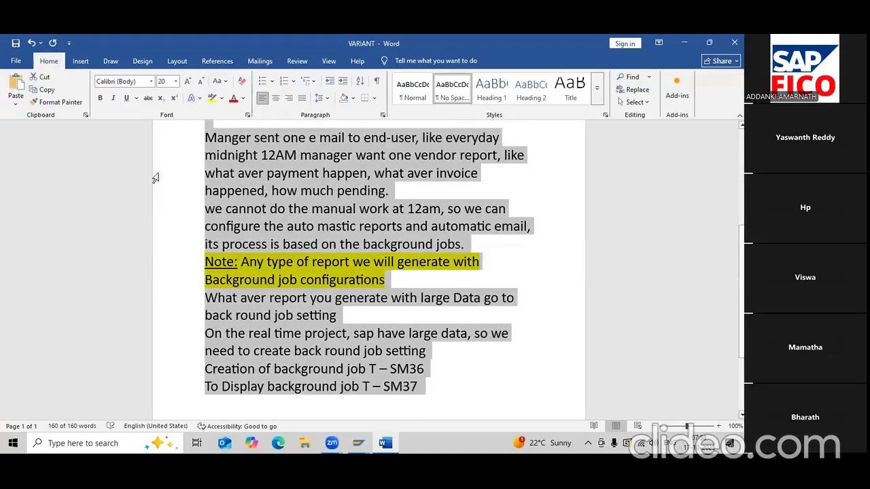
{"action": "left_click", "coordinate": [301, 98]}
{"action": "left_click", "coordinate": [323, 208]}
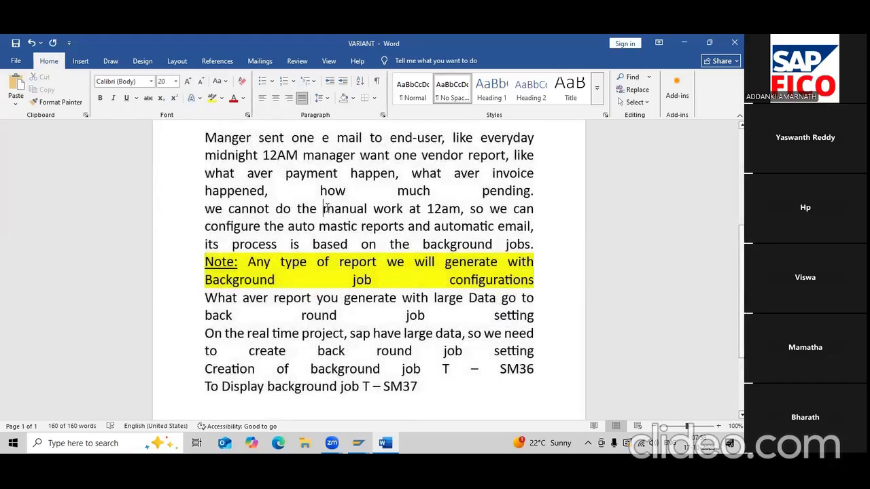
- Delete the extra space between 'Background' and 'job'
{"action": "scroll", "coordinate": [318, 247], "scroll_direction": "up", "scroll_amount": 1}
{"action": "scroll", "coordinate": [317, 246], "scroll_direction": "up", "scroll_amount": 1}
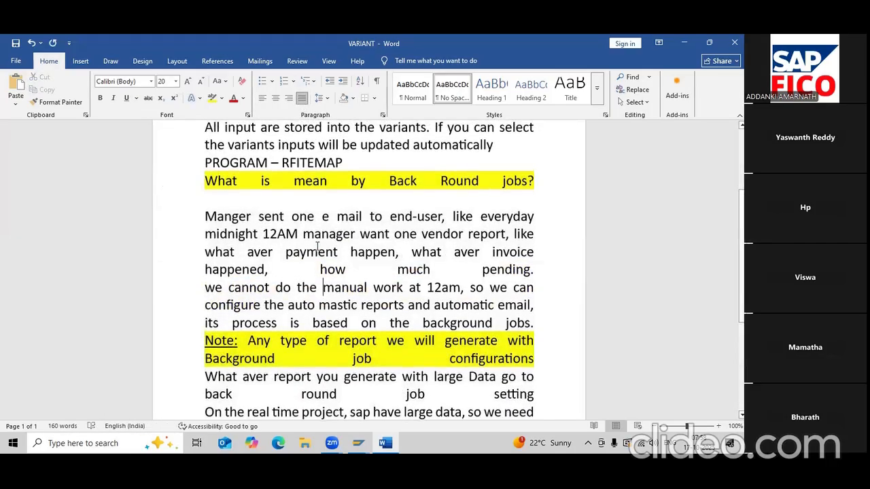
{"action": "left_click", "coordinate": [277, 269]}
{"action": "scroll", "coordinate": [325, 270], "scroll_direction": "down", "scroll_amount": 1}
{"action": "left_click", "coordinate": [289, 307]}
{"action": "key", "text": "Delete"}
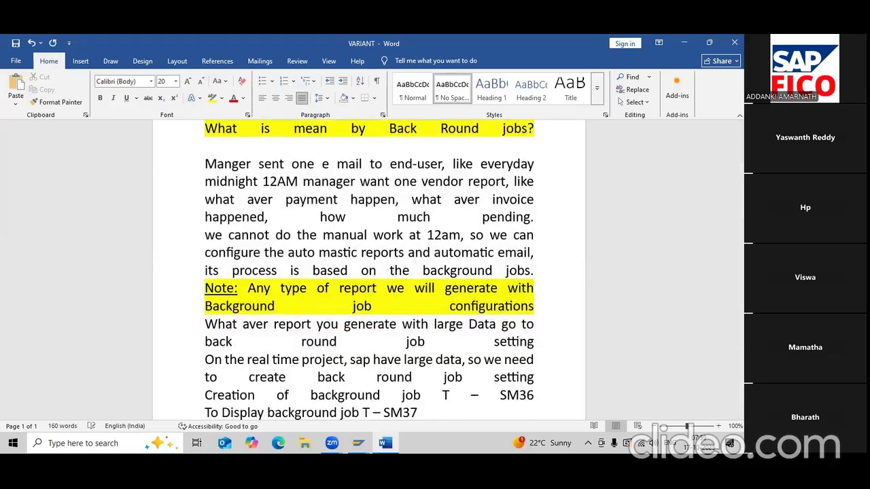
- Revert the notes to left alignment at size 20 and save the VARIANT document
{"action": "key", "text": "ctrl+a"}
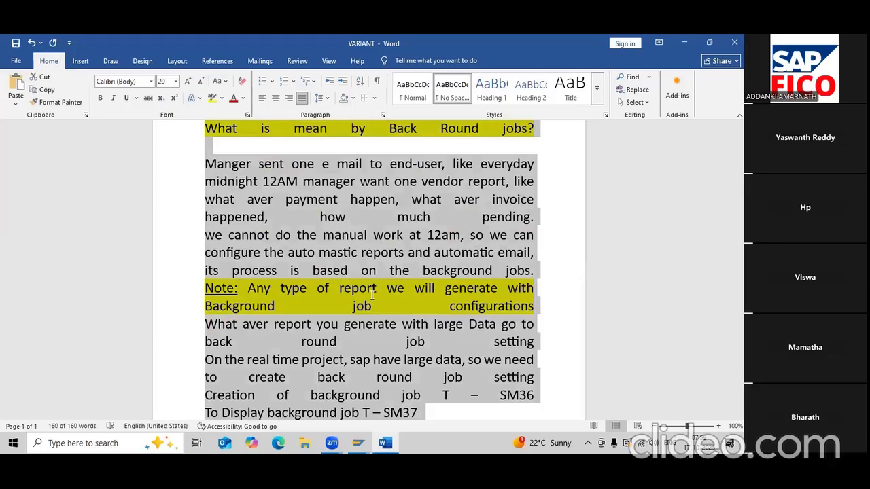
{"action": "key", "text": "ctrl+z"}
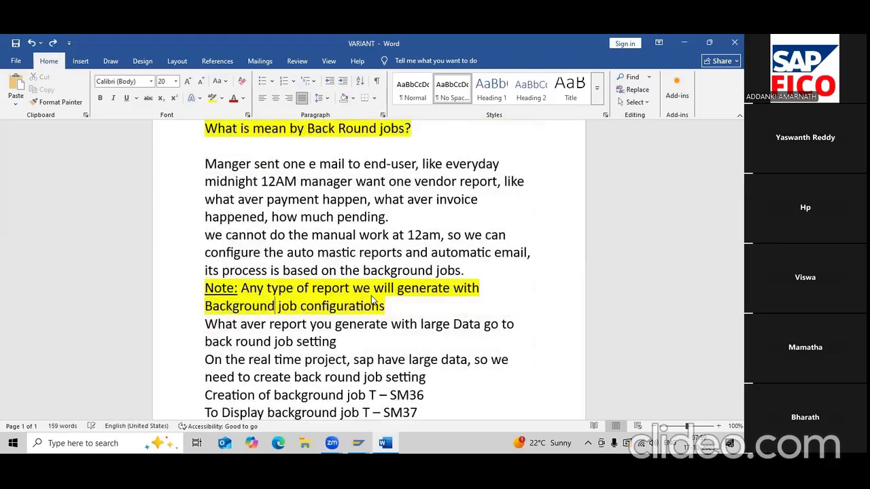
{"action": "key", "text": "ctrl+z"}
{"action": "key", "text": "ctrl+y"}
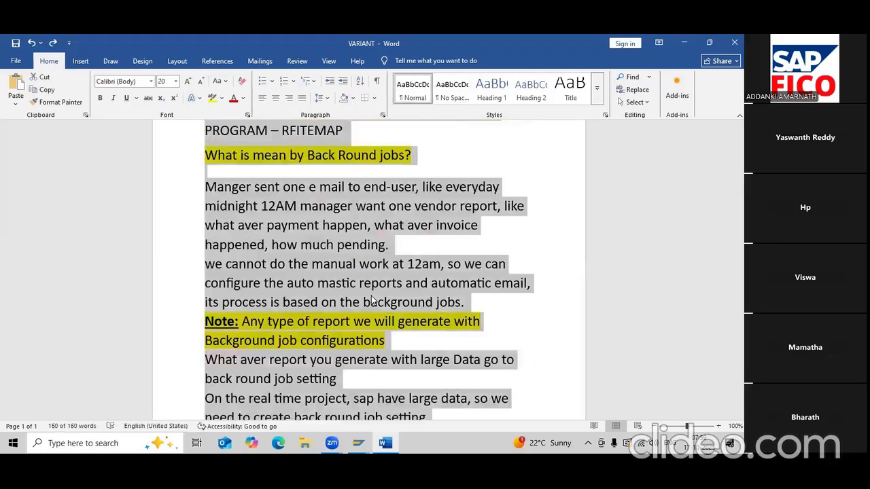
{"action": "scroll", "coordinate": [377, 298], "scroll_direction": "down", "scroll_amount": 2}
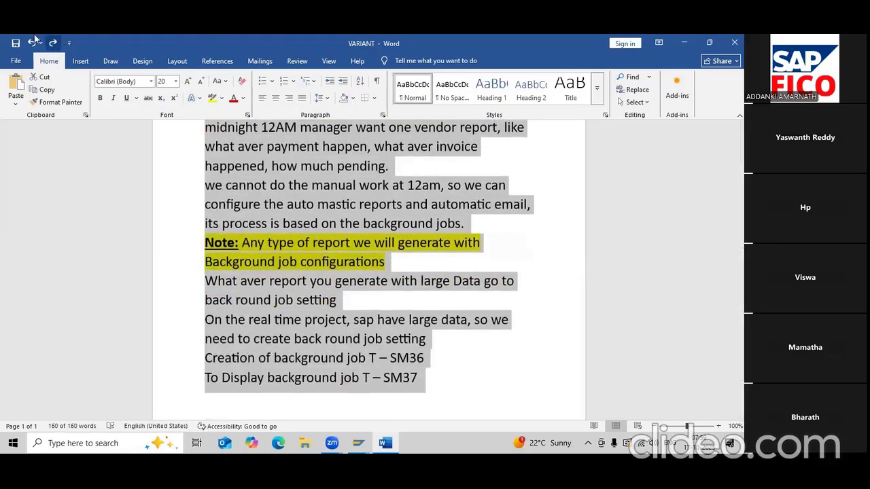
{"action": "left_click", "coordinate": [15, 44]}
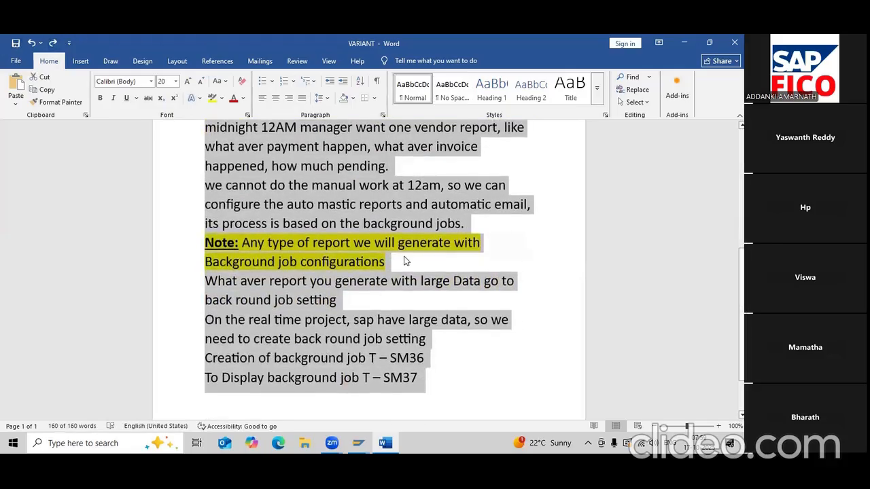
- Select the code SM36 on the creation line, then place the cursor after SM37
{"action": "left_click", "coordinate": [406, 261]}
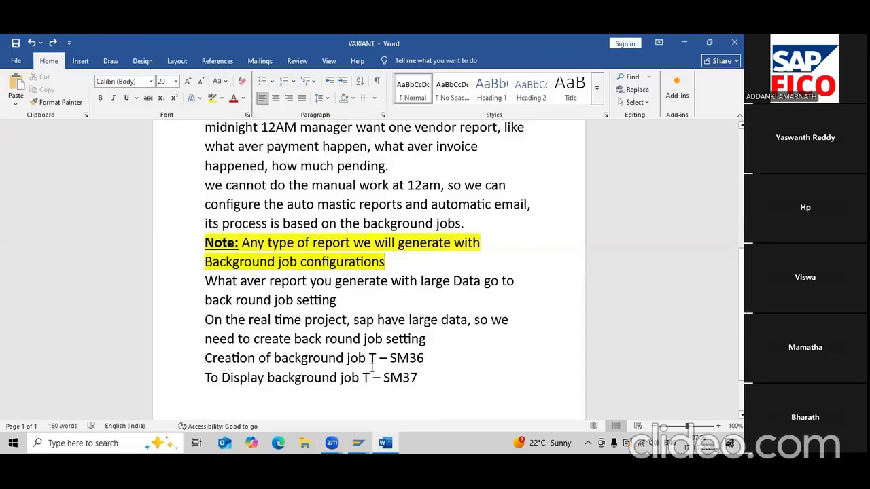
{"action": "left_click_drag", "start_coordinate": [391, 357], "coordinate": [422, 358]}
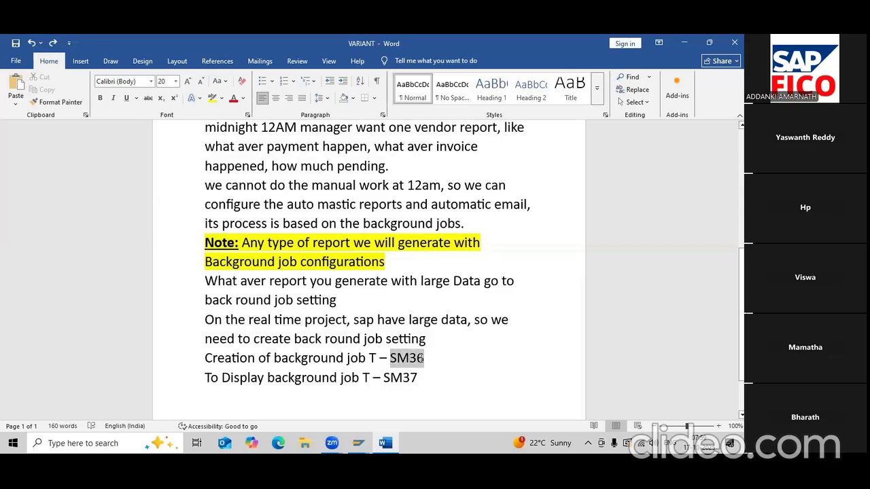
{"action": "left_click", "coordinate": [449, 385]}
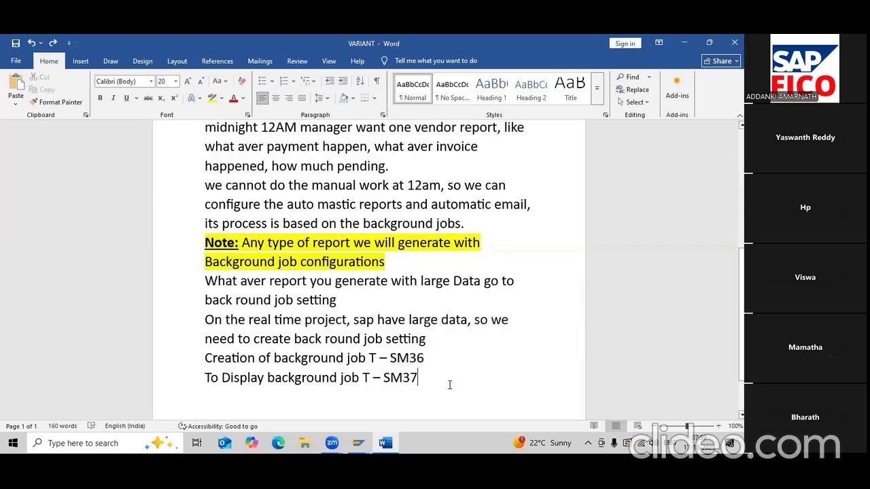
- Start a second page with 'Vendor Line item display - FBL1N - HARI_VEN'
{"action": "key", "text": "Return"}
{"action": "key", "text": "Return"}
{"action": "key", "text": "Return"}
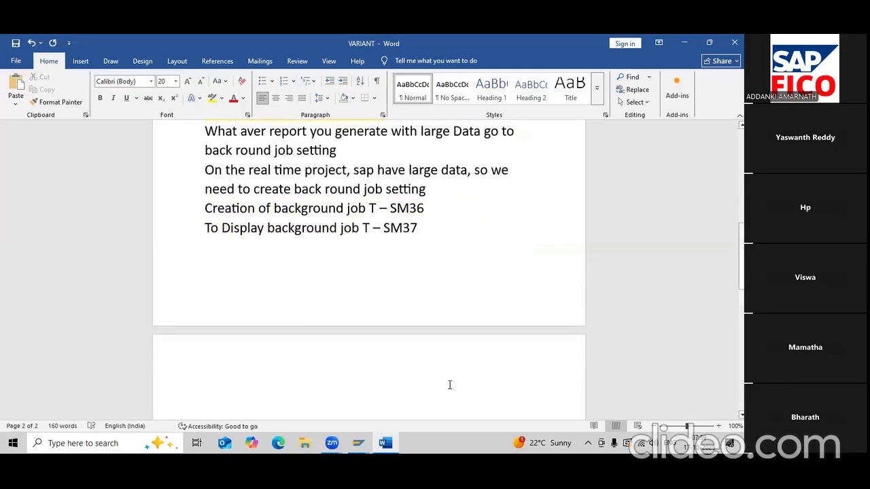
{"action": "type", "text": "vendor "}
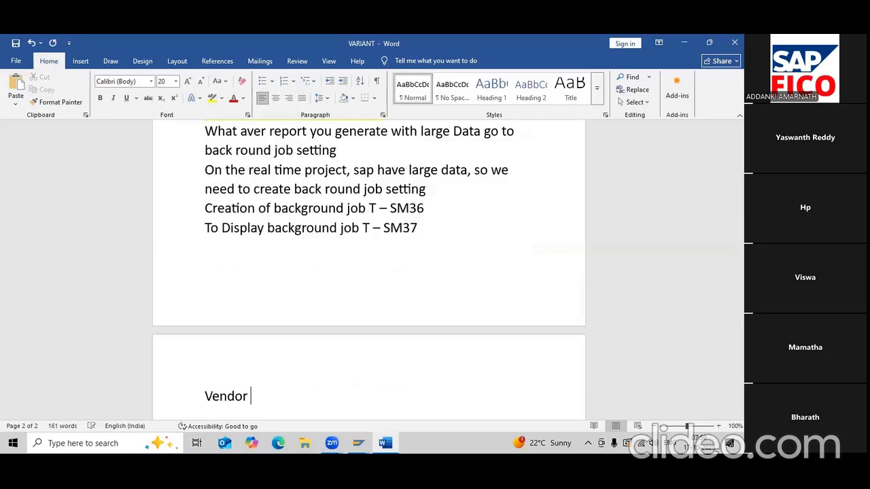
{"action": "type", "text": "Line item disp"}
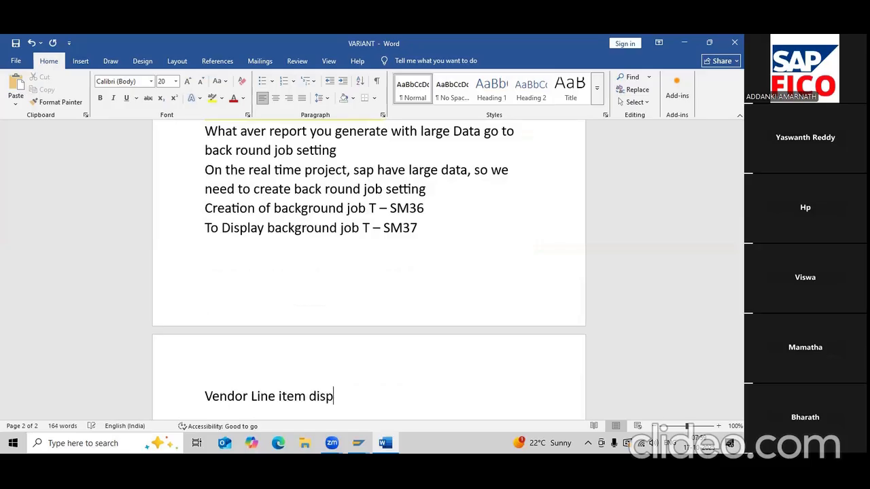
{"action": "type", "text": "lay - "}
{"action": "type", "text": "FBL1"}
{"action": "type", "text": "N - "}
{"action": "type", "text": "H"}
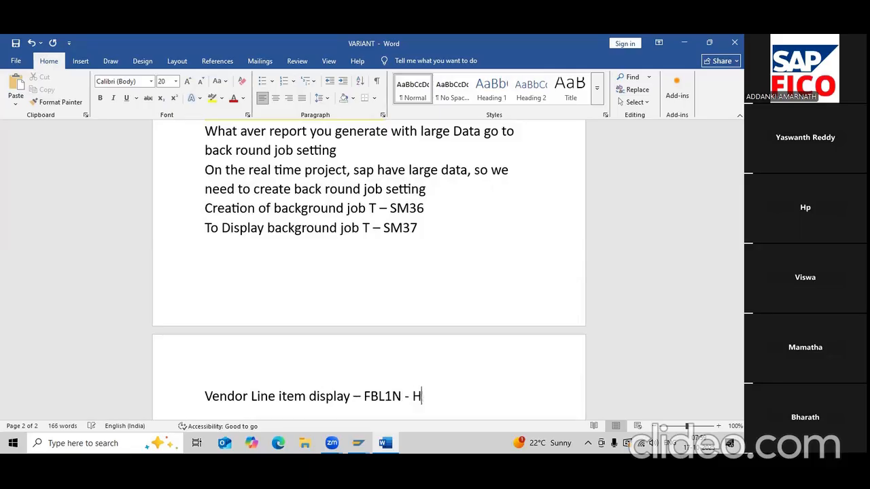
{"action": "type", "text": "ARI _VEN"}
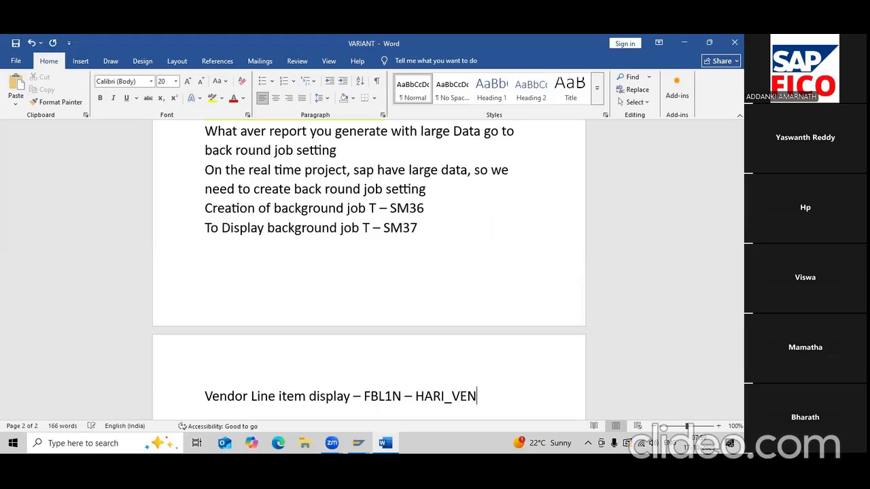
- Move HARI_VEN to its own 'Variant Name:' line and add a 'Progarm:' line below
{"action": "key", "text": "Left"}
{"action": "key", "text": "Left"}
{"action": "key", "text": "Left"}
{"action": "key", "text": "Left"}
{"action": "key", "text": "Left"}
{"action": "key", "text": "Left"}
{"action": "key", "text": "Left"}
{"action": "key", "text": "Left"}
{"action": "key", "text": "BackSpace"}
{"action": "key", "text": "BackSpace"}
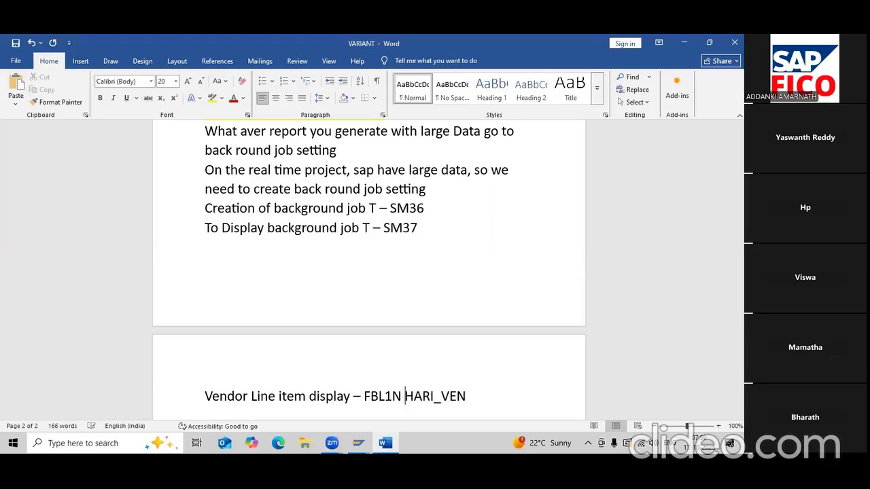
{"action": "key", "text": "Return"}
{"action": "type", "text": "V"}
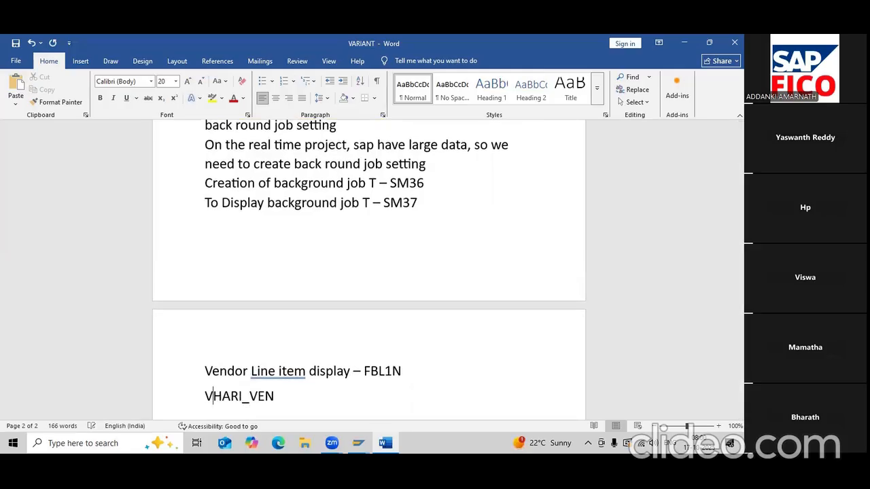
{"action": "key", "text": "BackSpace"}
{"action": "type", "text": "Vari"}
{"action": "type", "text": "ant Nam"}
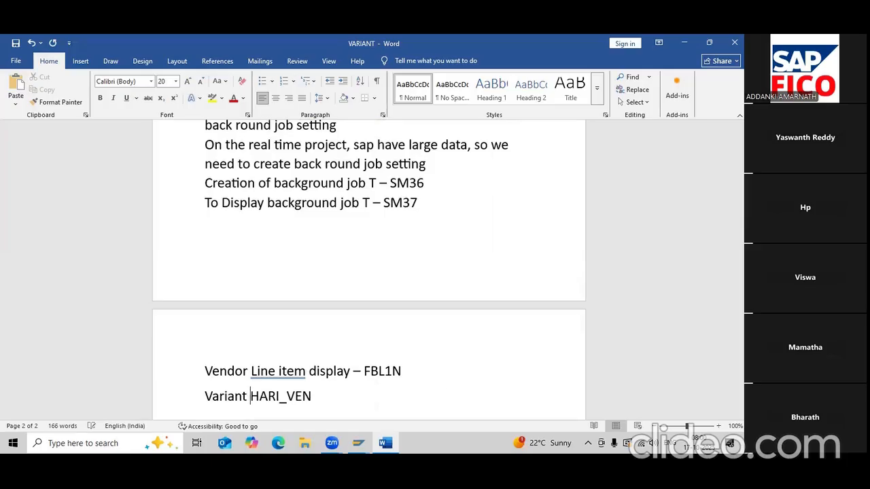
{"action": "type", "text": "e:"}
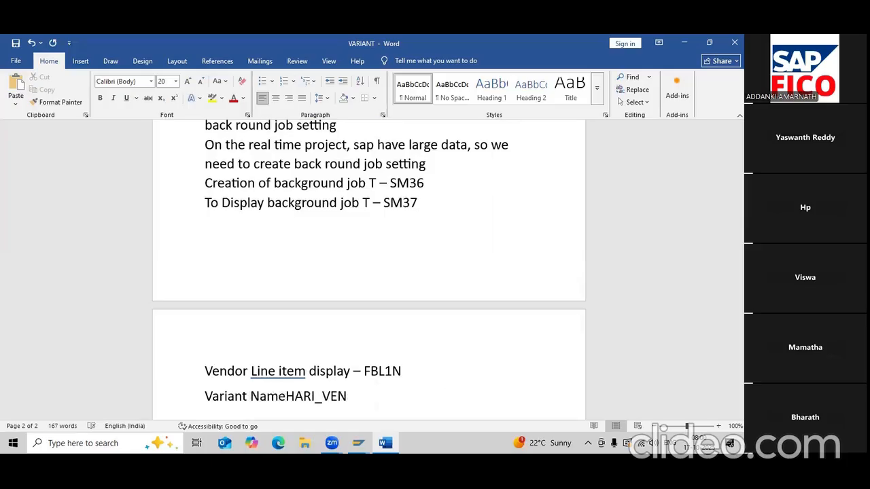
{"action": "key", "text": "Right"}
{"action": "key", "text": "Right"}
{"action": "key", "text": "Right"}
{"action": "key", "text": "Right"}
{"action": "key", "text": "Right"}
{"action": "key", "text": "Right"}
{"action": "key", "text": "Right"}
{"action": "key", "text": "Right"}
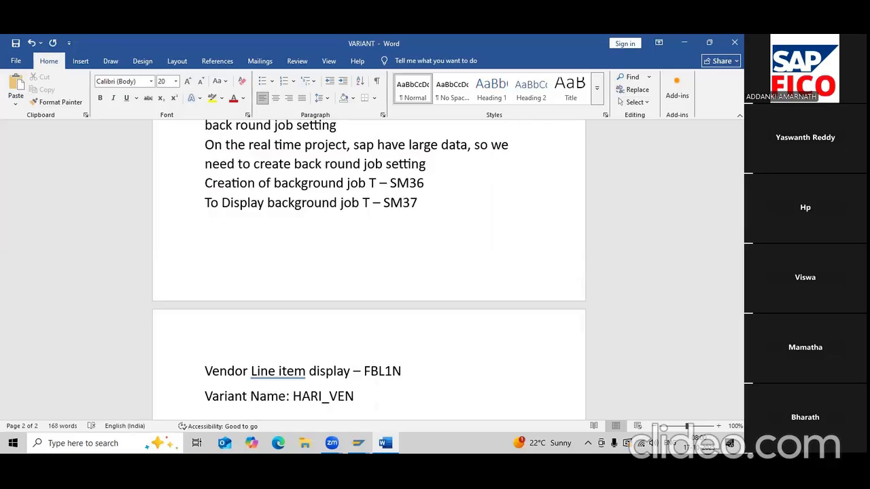
{"action": "key", "text": "Return"}
{"action": "type", "text": "Pro"}
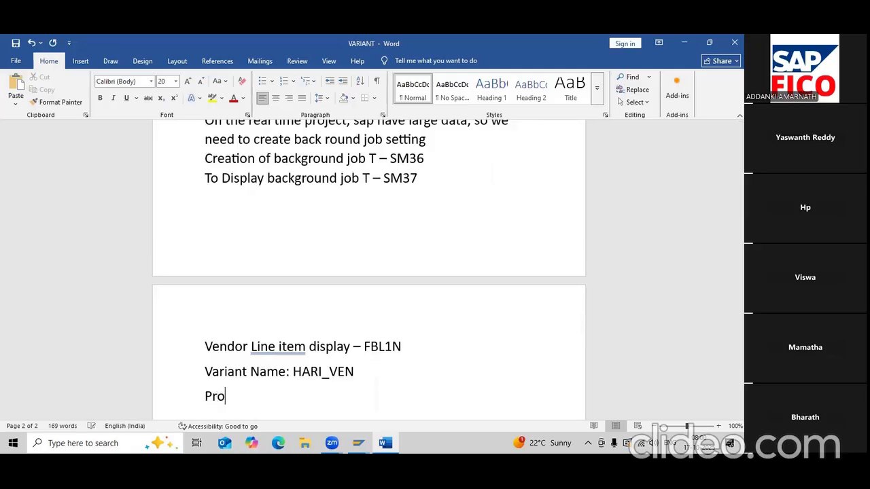
{"action": "type", "text": "garm:"}
{"action": "scroll", "coordinate": [167, 263], "scroll_direction": "up", "scroll_amount": 1}
{"action": "scroll", "coordinate": [167, 262], "scroll_direction": "up", "scroll_amount": 5}
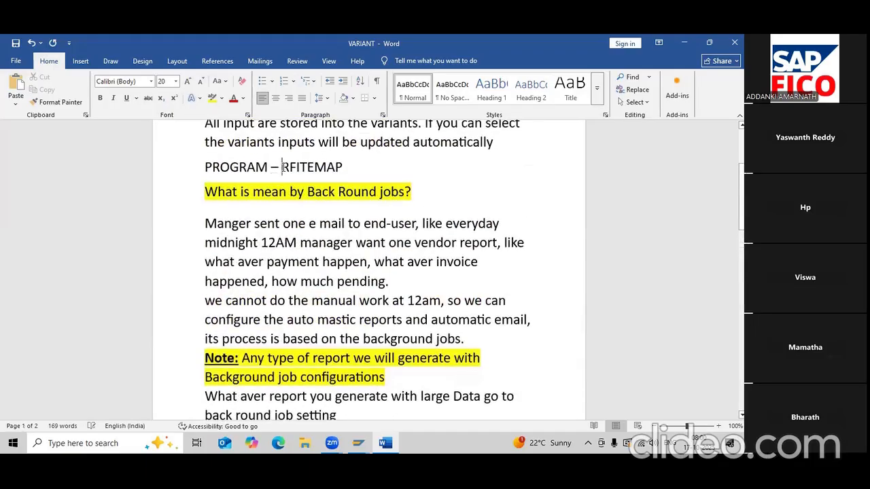
- Copy RFITEMAP from the notes and paste it after the program label
{"action": "left_click", "coordinate": [282, 168]}
{"action": "key", "text": "shift+Right"}
{"action": "key", "text": "shift+Right"}
{"action": "key", "text": "shift+Right"}
{"action": "key", "text": "shift+Right"}
{"action": "key", "text": "shift+Right"}
{"action": "key", "text": "shift+Right"}
{"action": "key", "text": "shift+Right"}
{"action": "key", "text": "shift+Right"}
{"action": "key", "text": "ctrl+c"}
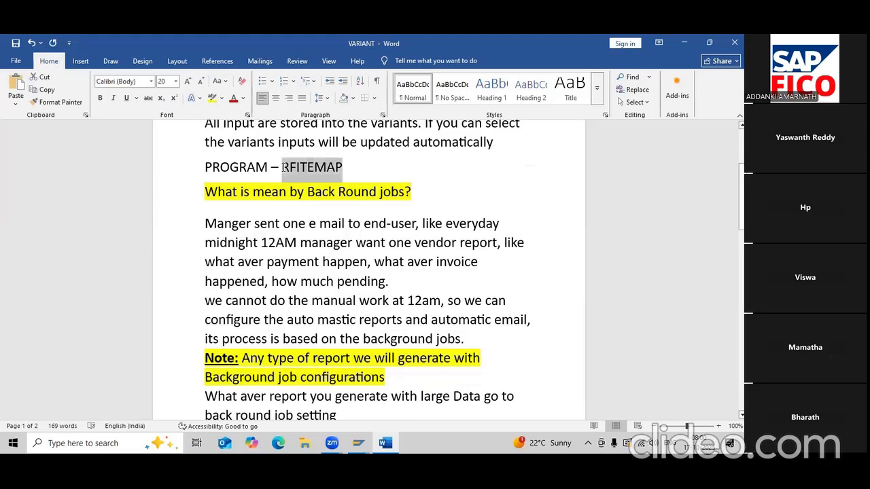
{"action": "key", "text": "ctrl+End"}
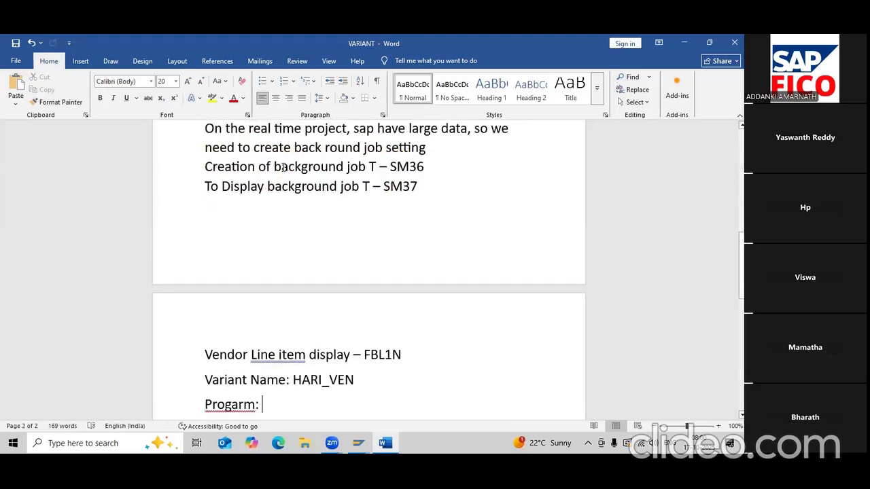
{"action": "key", "text": "ctrl+v"}
{"action": "scroll", "coordinate": [219, 171], "scroll_direction": "down", "scroll_amount": 2}
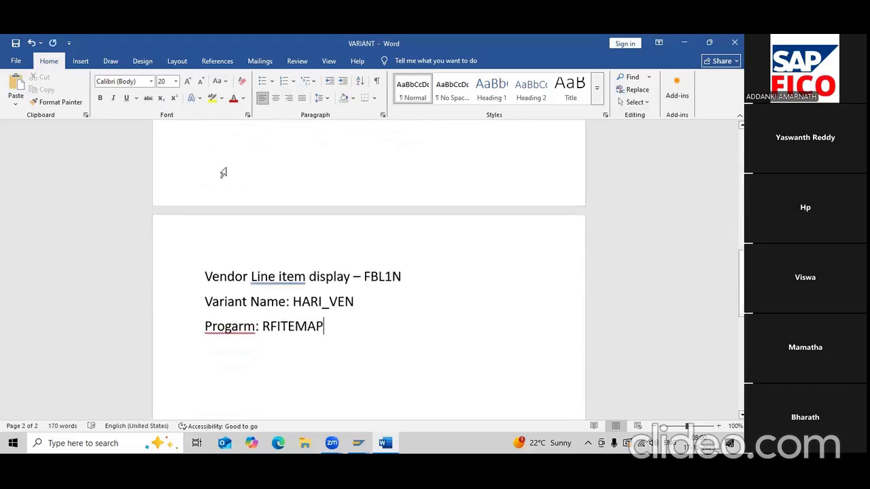
- Correct the label to 'Program:' and save the VARIANT document
{"action": "left_click", "coordinate": [242, 324]}
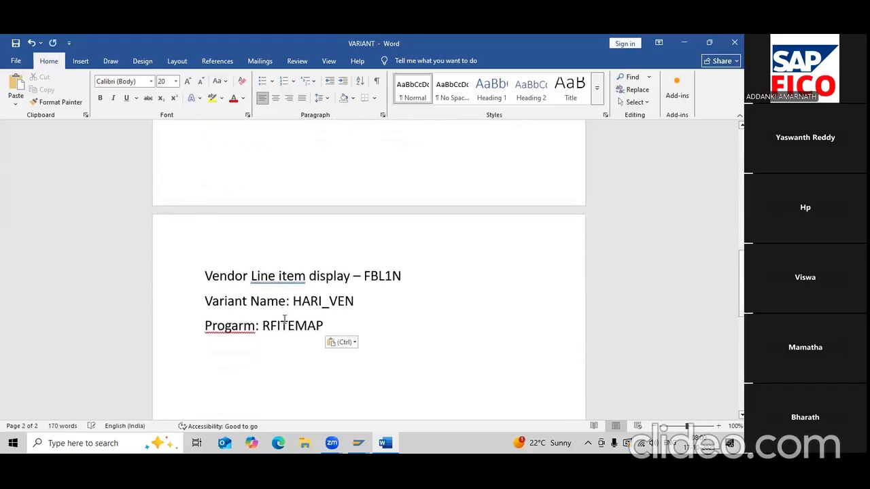
{"action": "type", "text": "a"}
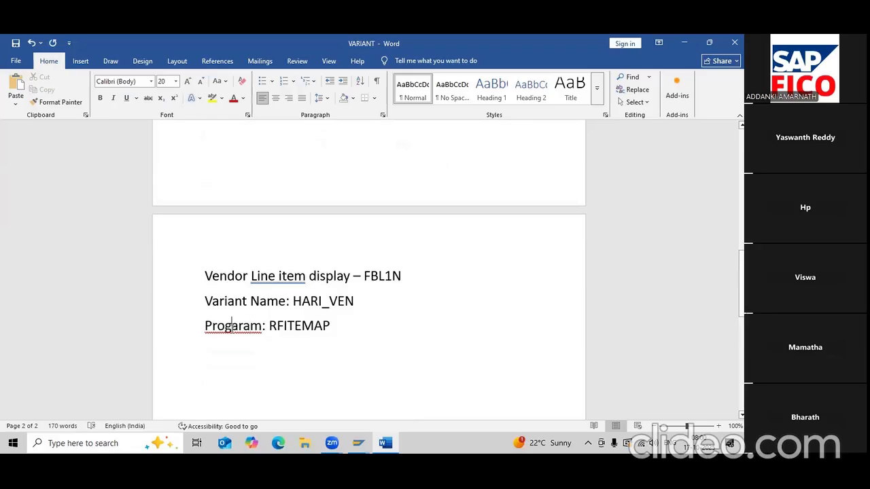
{"action": "left_click", "coordinate": [231, 328]}
{"action": "key", "text": "BackSpace"}
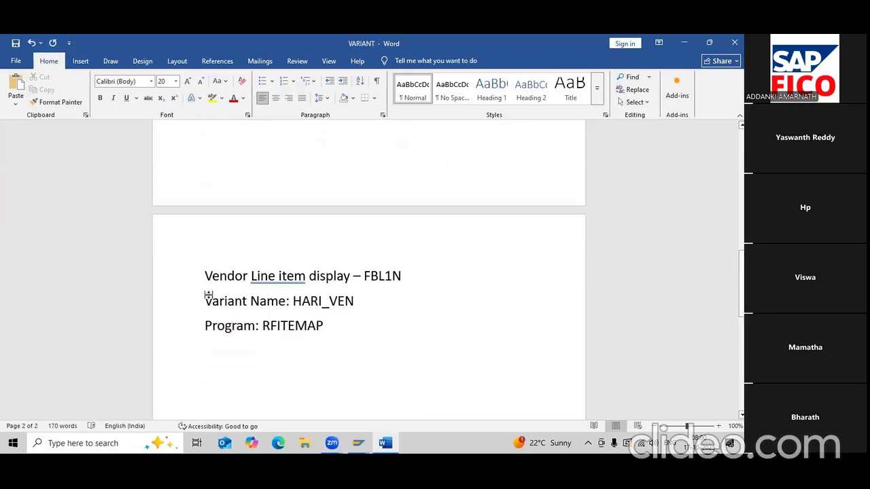
{"action": "left_click", "coordinate": [15, 43]}
- Select the 'Creation of background job – SM36' line on page 1
{"action": "left_click", "coordinate": [334, 332]}
{"action": "scroll", "coordinate": [334, 331], "scroll_direction": "up", "scroll_amount": 5}
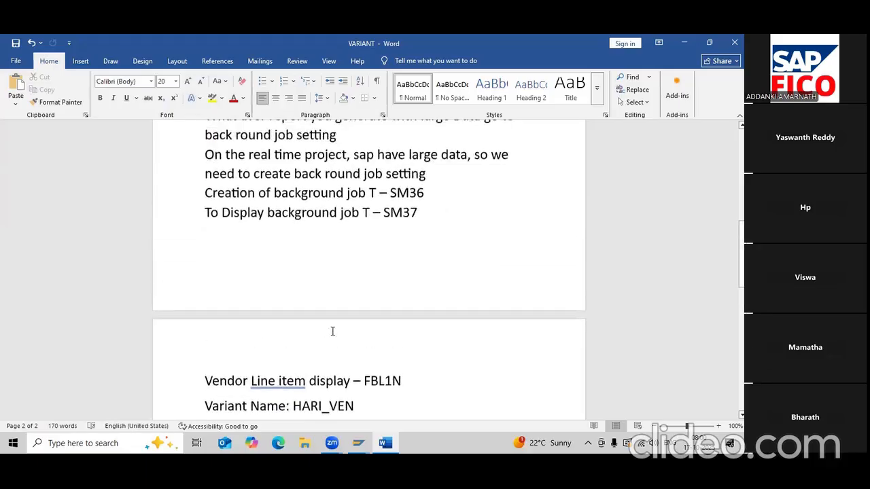
{"action": "left_click_drag", "start_coordinate": [205, 270], "coordinate": [446, 274]}
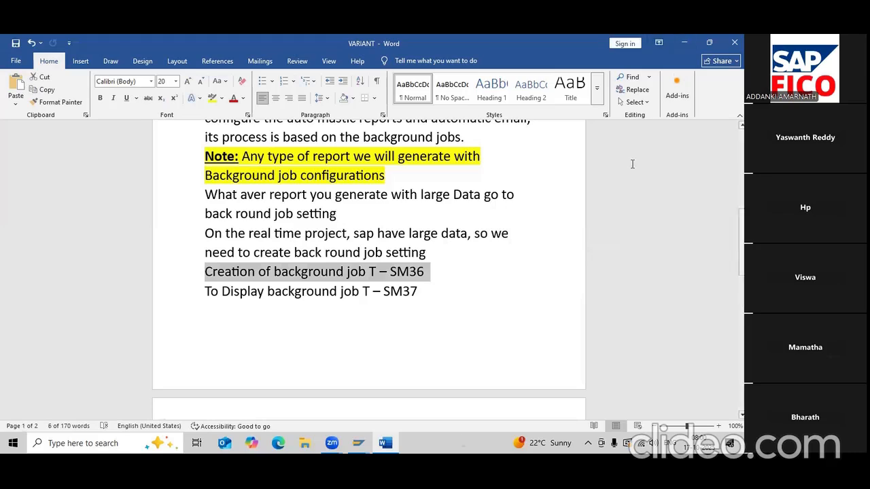
- Close the System: Status information in SAP
{"action": "mouse_move", "coordinate": [358, 444]}
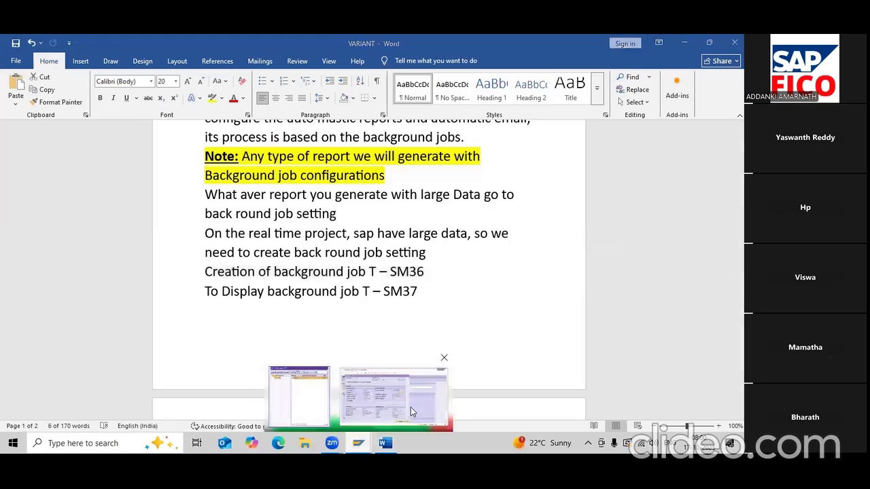
{"action": "left_click", "coordinate": [411, 408]}
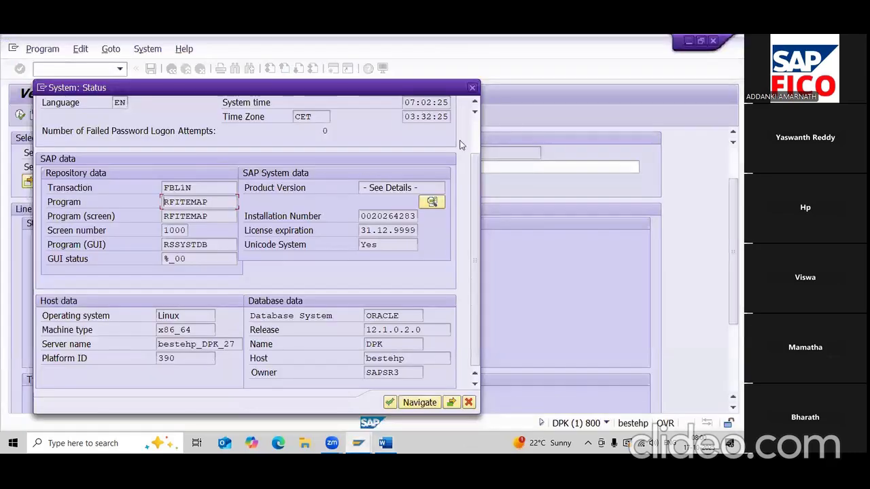
{"action": "left_click", "coordinate": [472, 88]}
- Return to the main menu with /n and run transaction SM36
{"action": "left_click", "coordinate": [72, 69]}
{"action": "type", "text": "/"}
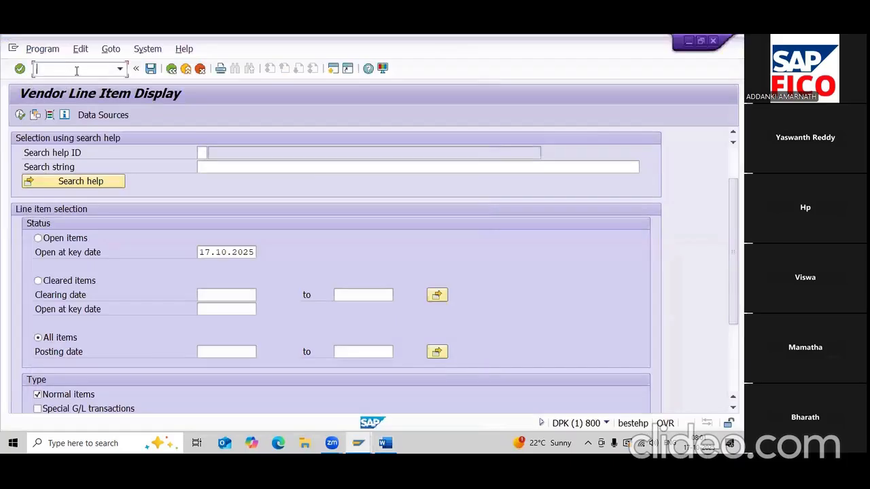
{"action": "type", "text": "n"}
{"action": "key", "text": "Return"}
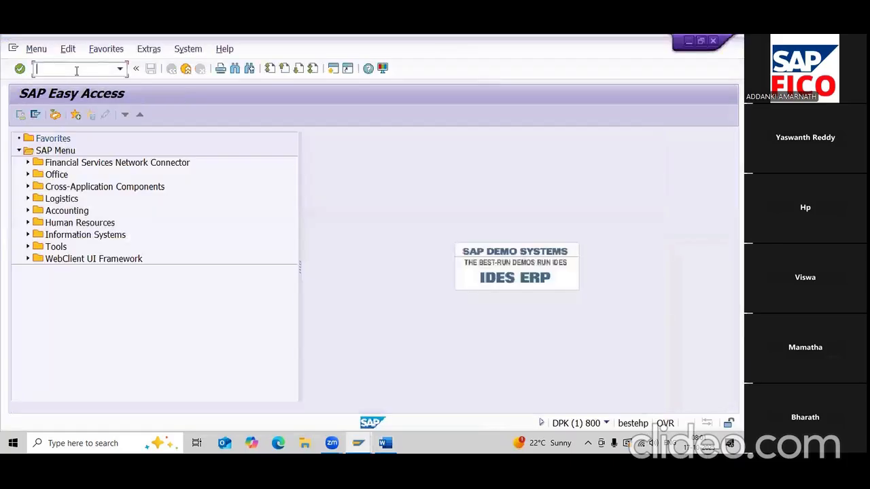
{"action": "type", "text": "sm36"}
{"action": "key", "text": "BackSpace"}
{"action": "key", "text": "BackSpace"}
{"action": "key", "text": "BackSpace"}
{"action": "key", "text": "BackSpace"}
{"action": "type", "text": "SM36"}
{"action": "key", "text": "Return"}
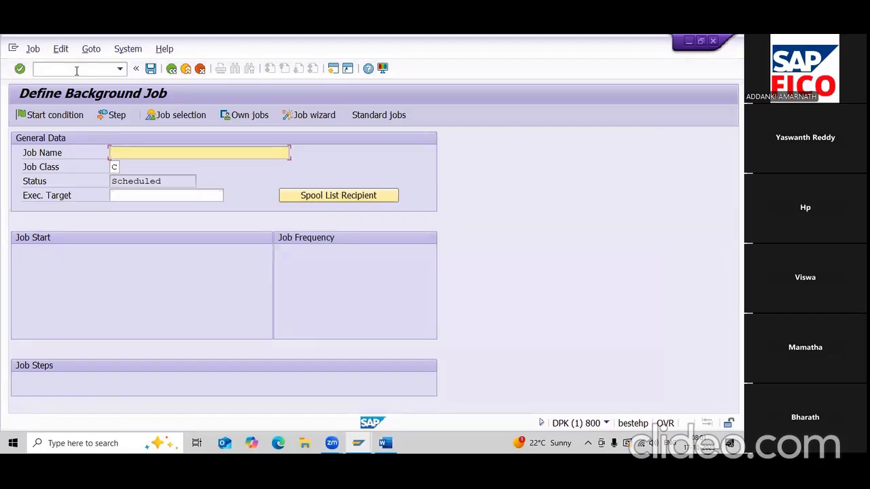
- Name the job HARI_HARI and open the Spool List Recipient settings
{"action": "type", "text": "HARI_HARI"}
{"action": "left_click", "coordinate": [316, 197]}
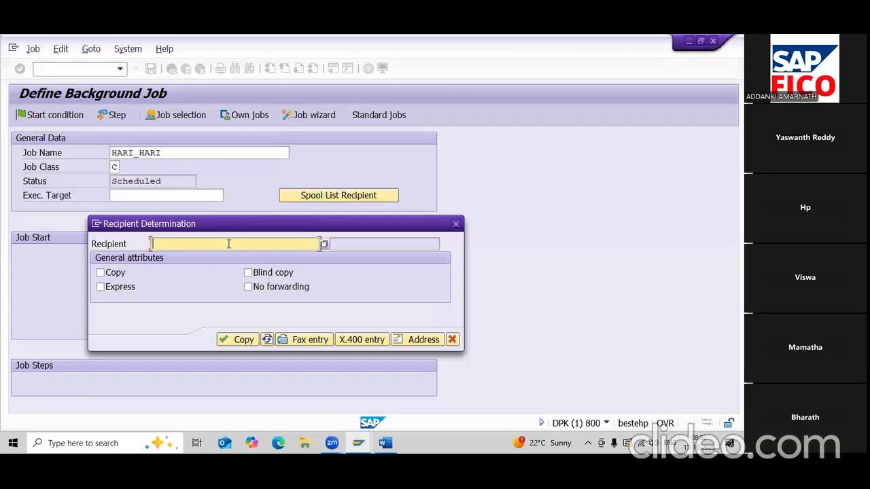
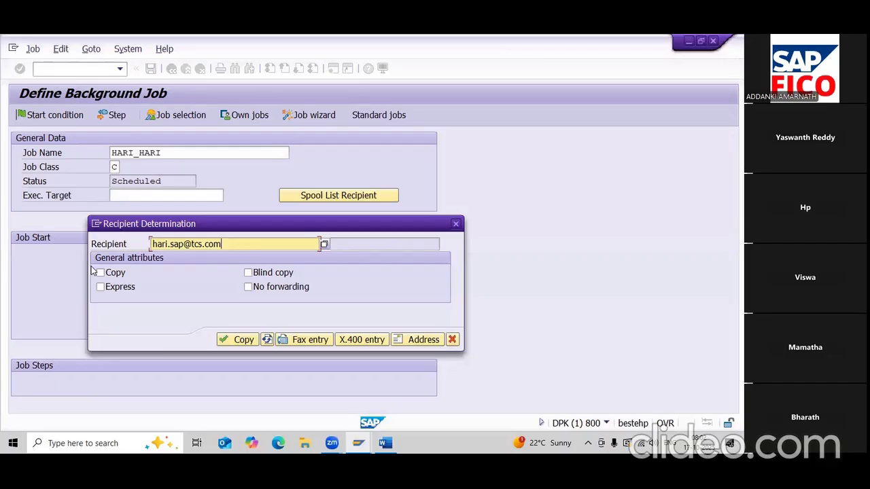
- Enter the recipient's e-mail address with Copy ticked in the recipient settings
{"action": "left_click", "coordinate": [116, 274]}
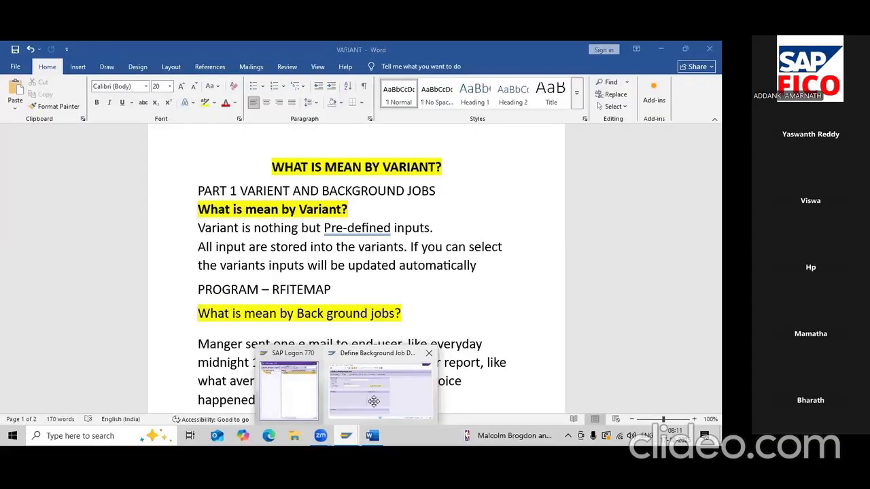
{"action": "left_click", "coordinate": [373, 406]}
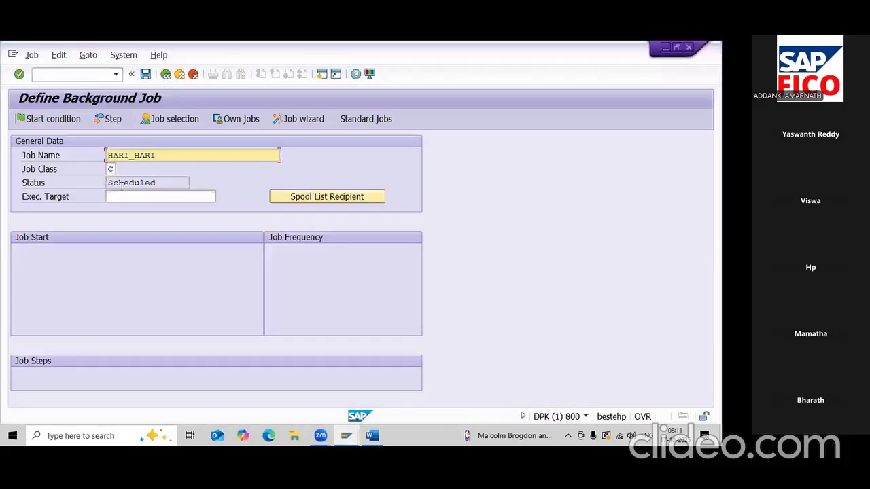
{"action": "left_click", "coordinate": [128, 196]}
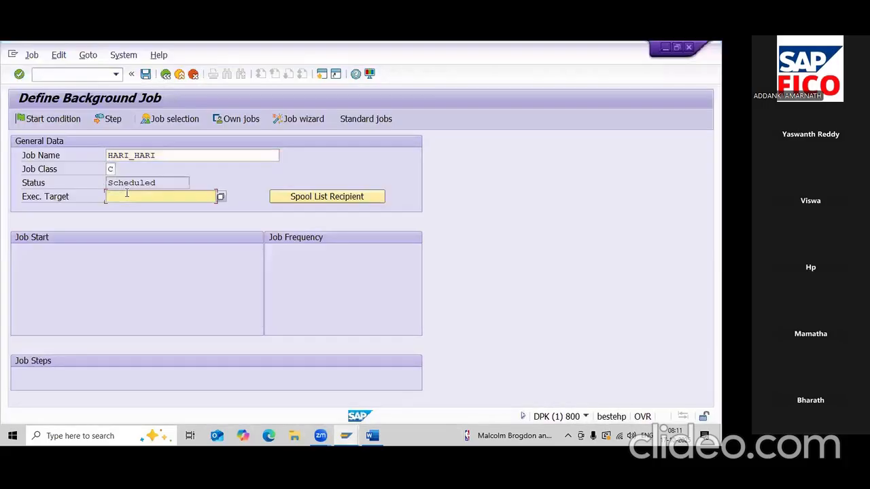
{"action": "left_click", "coordinate": [171, 413]}
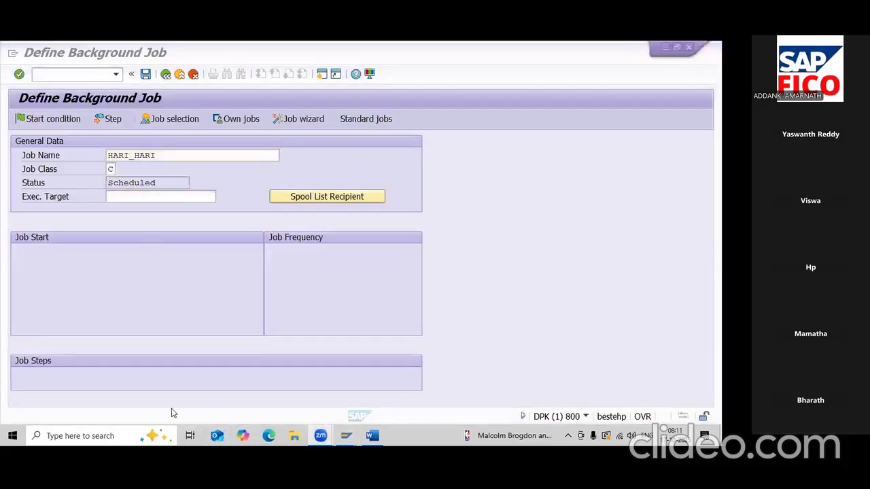
{"action": "left_click", "coordinate": [158, 256]}
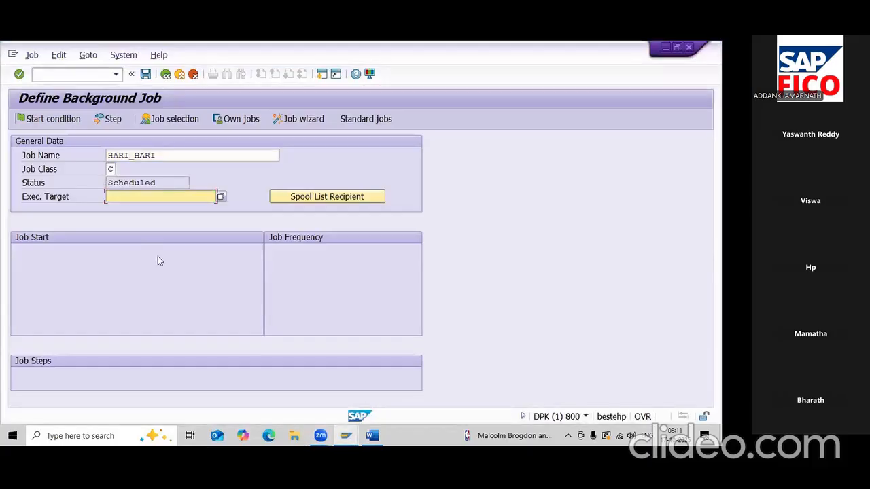
- Reopen the Spool List Recipient dialog and cancel it without keeping the recipient
{"action": "left_click", "coordinate": [319, 197]}
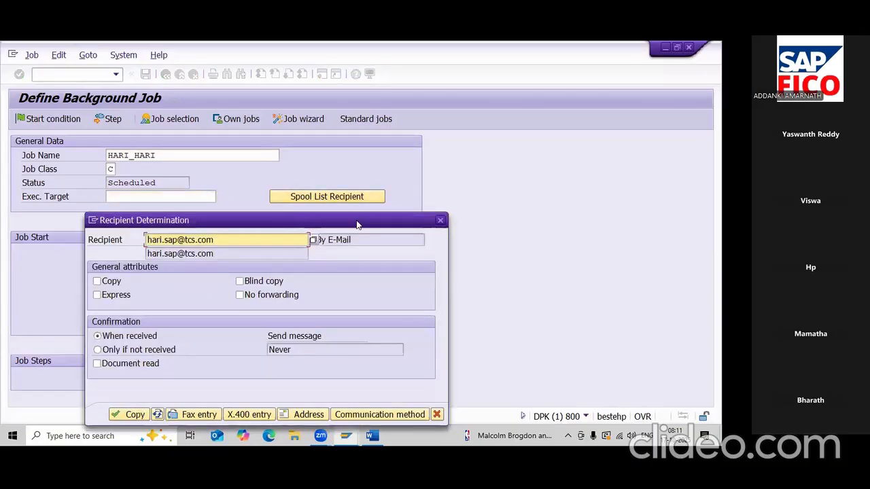
{"action": "left_click_drag", "start_coordinate": [357, 224], "coordinate": [365, 153]}
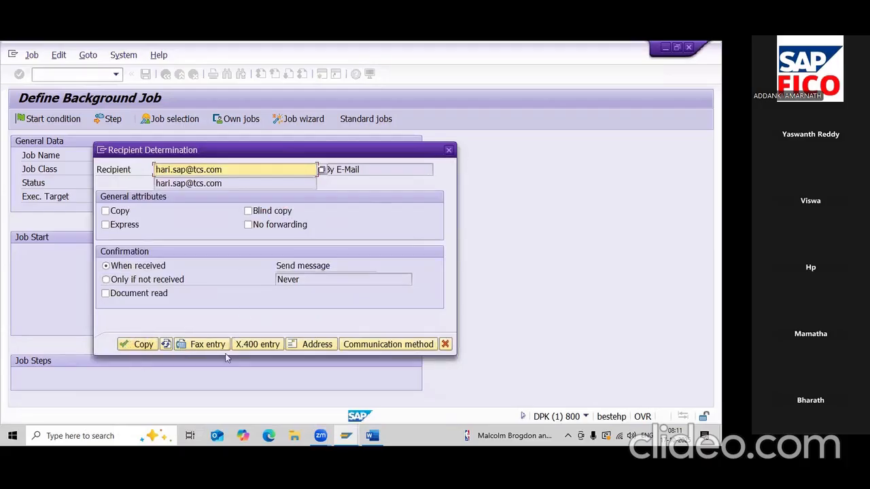
{"action": "left_click", "coordinate": [217, 381]}
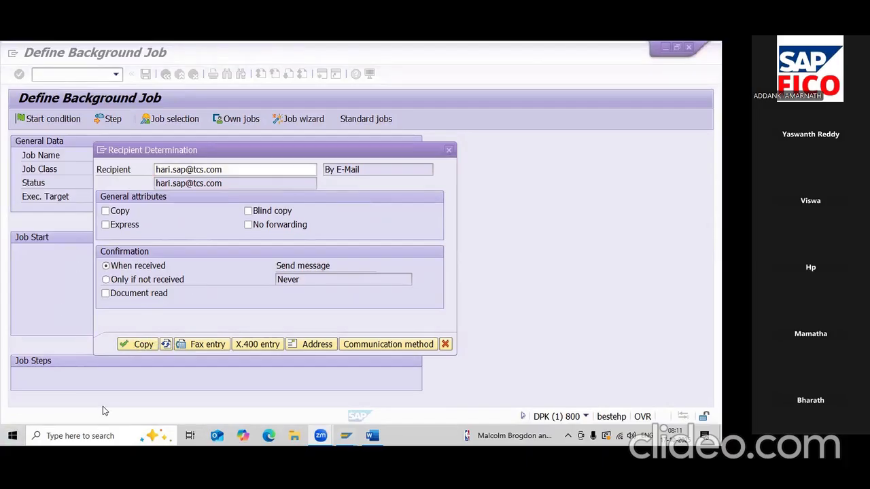
{"action": "left_click", "coordinate": [448, 150]}
{"action": "left_click", "coordinate": [164, 196]}
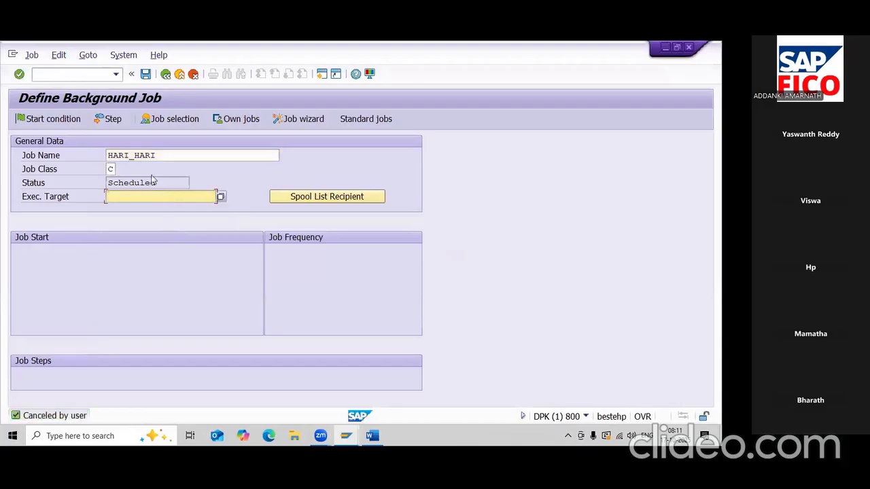
- Add a job step with ABAP program RFITEMAP, copied from the Word notes
{"action": "left_click", "coordinate": [113, 120]}
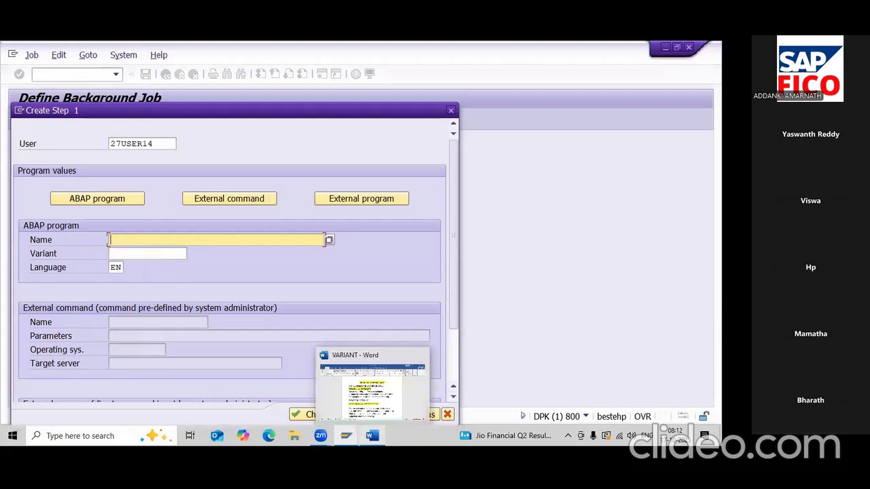
{"action": "left_click", "coordinate": [372, 436]}
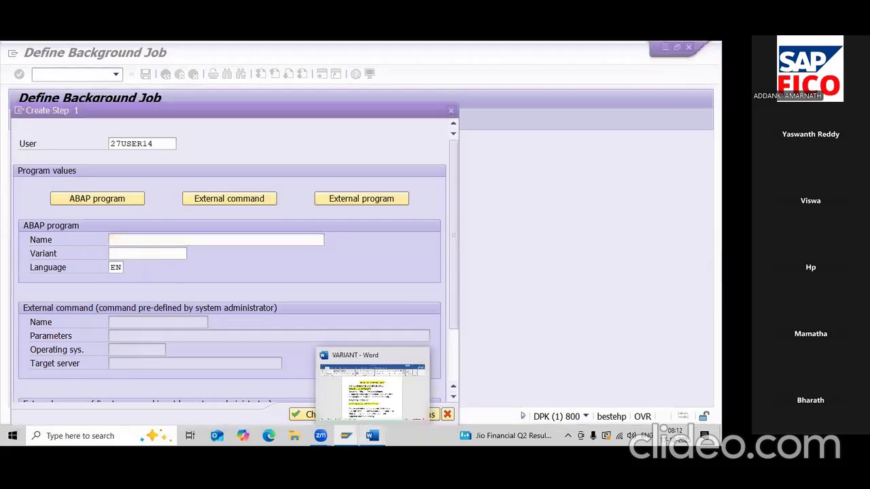
{"action": "left_click_drag", "start_coordinate": [272, 214], "coordinate": [335, 213]}
{"action": "key", "text": "ctrl+c"}
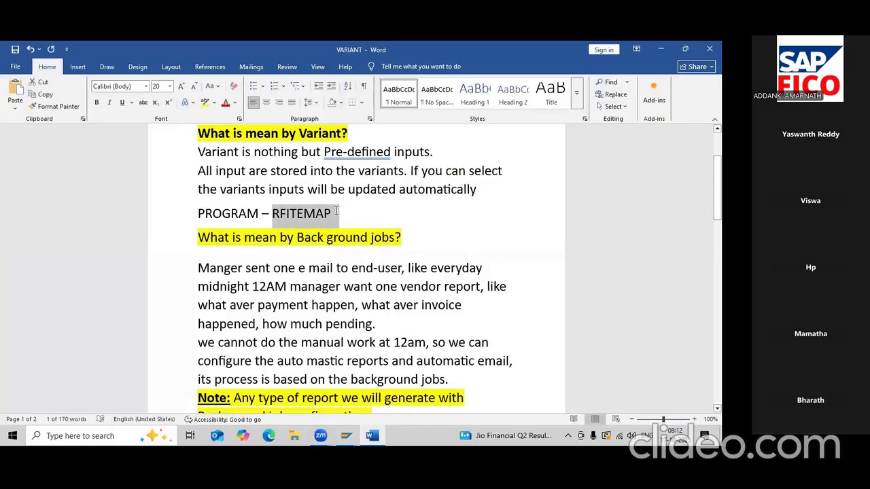
{"action": "key", "text": "alt+Tab"}
{"action": "key", "text": "ctrl+v"}
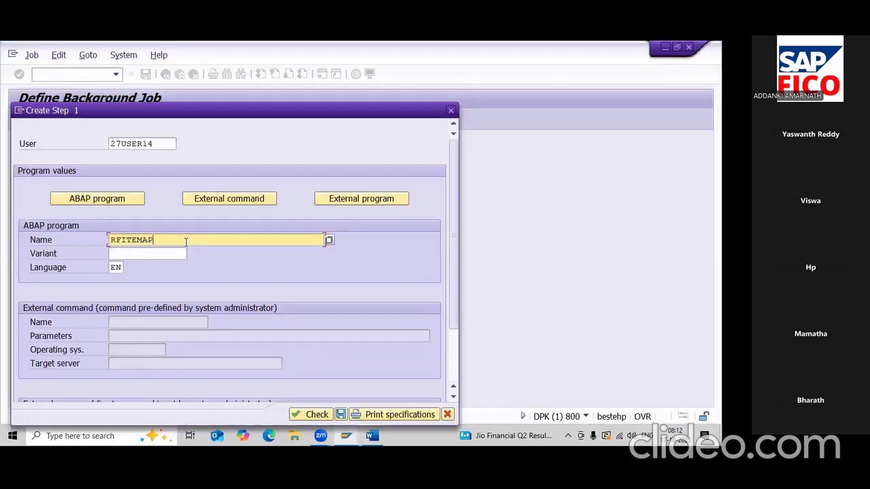
- Enter HARI_VAR as the step's variant
{"action": "left_click", "coordinate": [149, 256]}
{"action": "type", "text": "hari"}
{"action": "key", "text": "BackSpace"}
{"action": "key", "text": "BackSpace"}
{"action": "key", "text": "BackSpace"}
{"action": "key", "text": "BackSpace"}
{"action": "type", "text": "HARI_"}
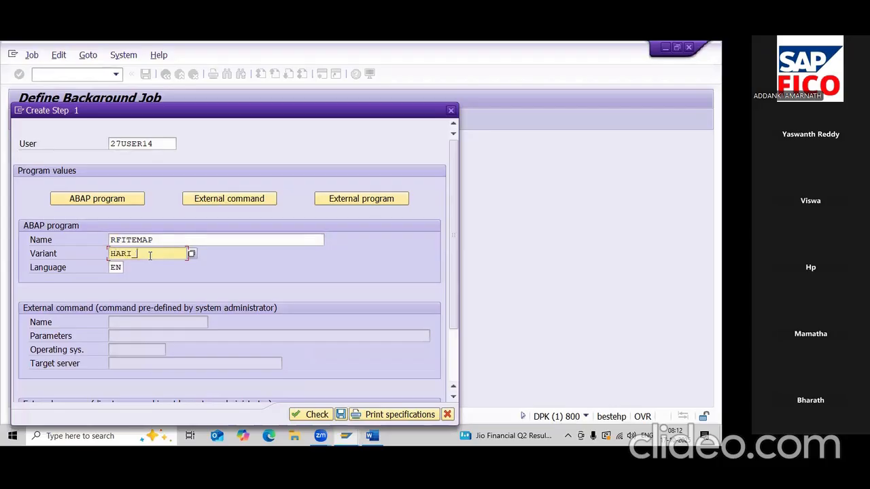
{"action": "type", "text": "VAR"}
{"action": "key", "text": "alt+Tab"}
- Correct the step's variant to HARI_VEN from the notes and check the entries
{"action": "left_click_drag", "start_coordinate": [285, 209], "coordinate": [344, 210]}
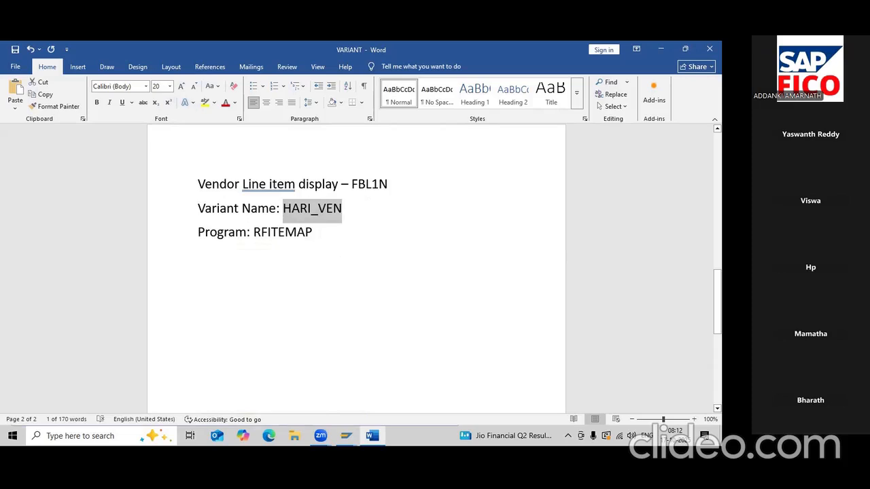
{"action": "left_click", "coordinate": [346, 436]}
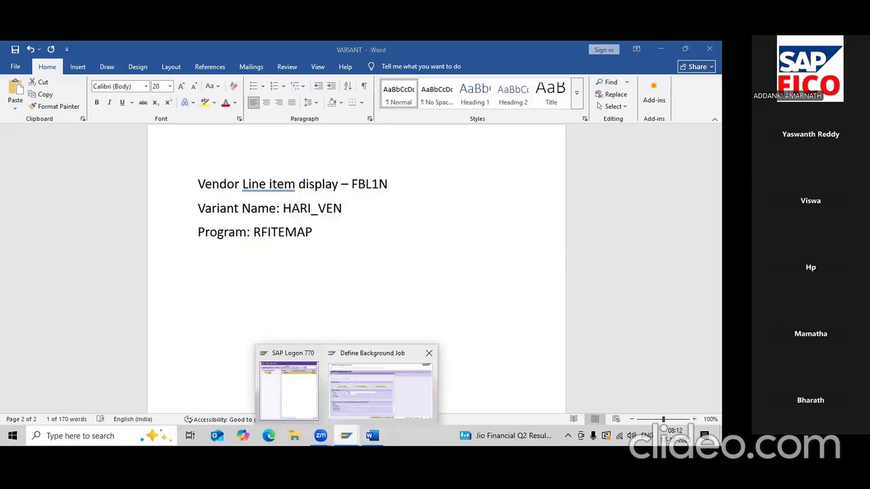
{"action": "left_click", "coordinate": [381, 390]}
{"action": "type", "text": "HARI_VEN"}
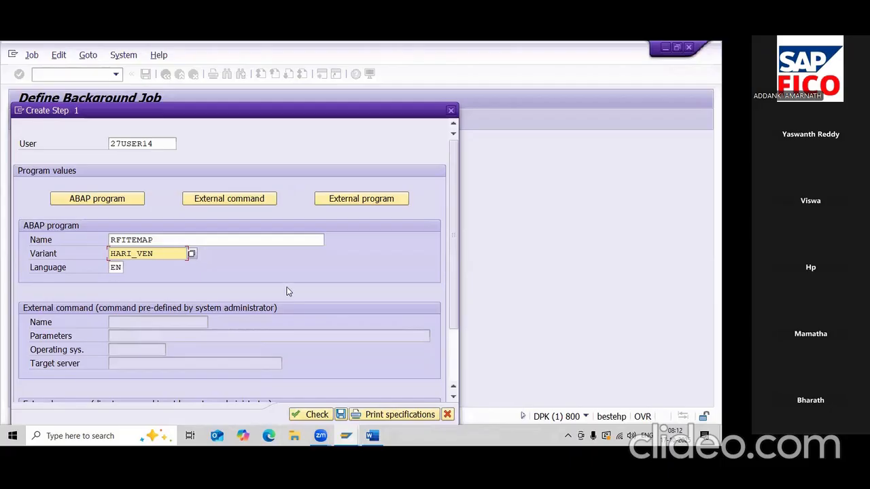
{"action": "scroll", "coordinate": [283, 270], "scroll_direction": "down", "scroll_amount": 2}
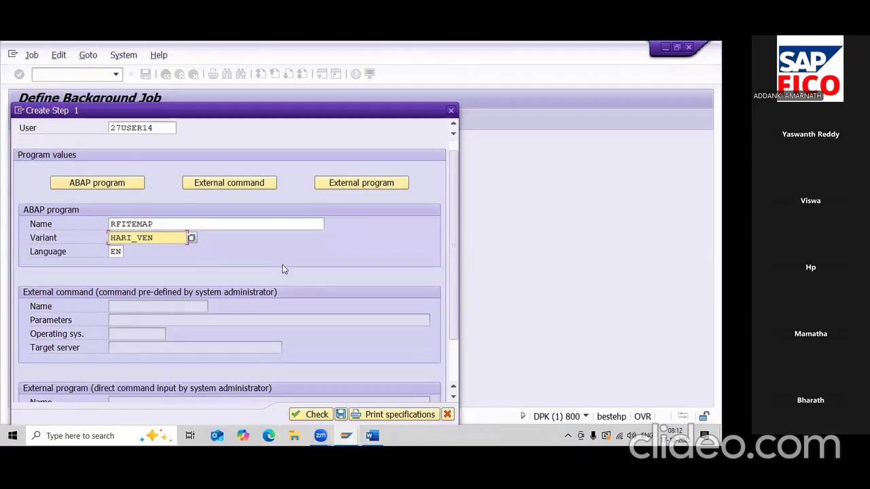
{"action": "scroll", "coordinate": [284, 270], "scroll_direction": "down", "scroll_amount": 2}
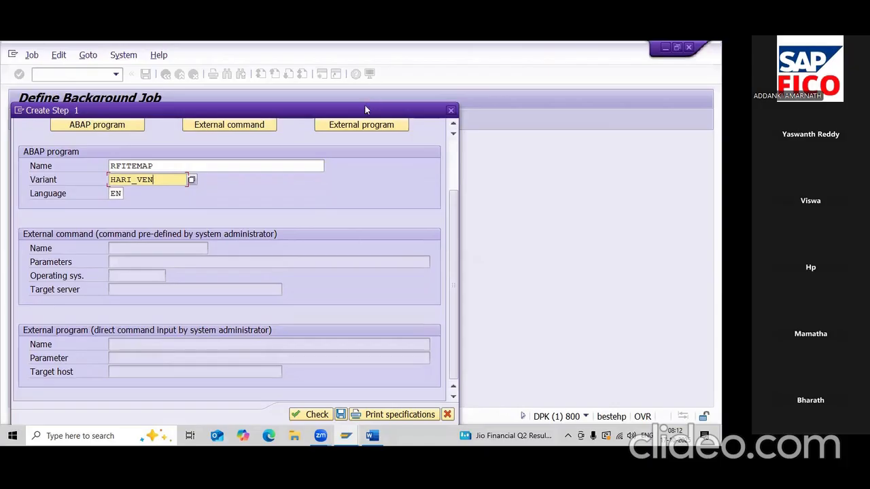
{"action": "left_click_drag", "start_coordinate": [365, 106], "coordinate": [408, 60]}
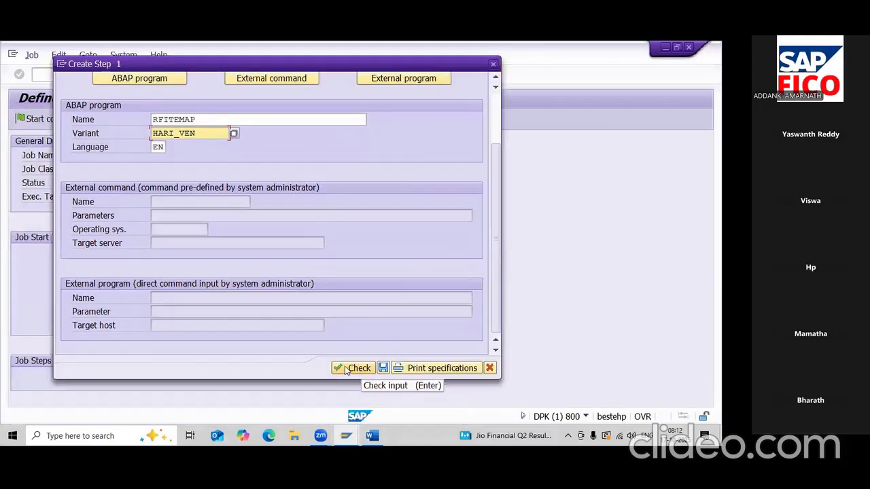
{"action": "left_click", "coordinate": [353, 368]}
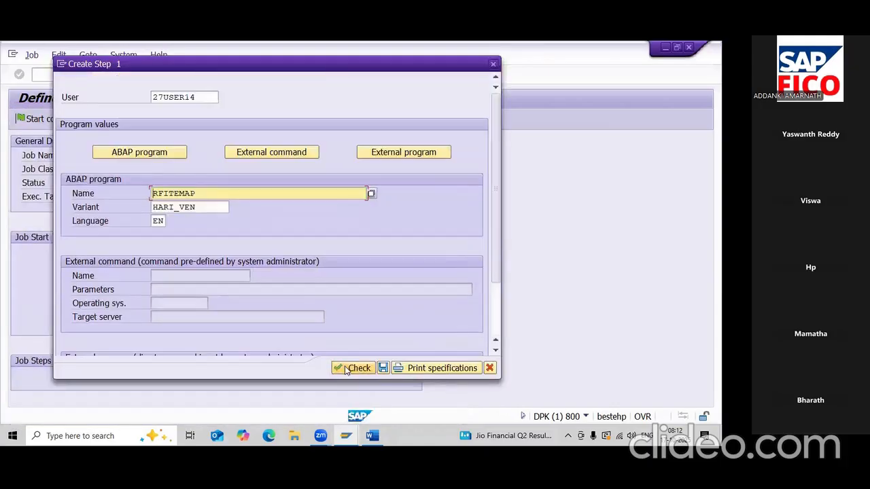
- Save step 1 (RFITEMAP, HARI_VEN) and go back to Define Background Job
{"action": "left_click", "coordinate": [382, 368]}
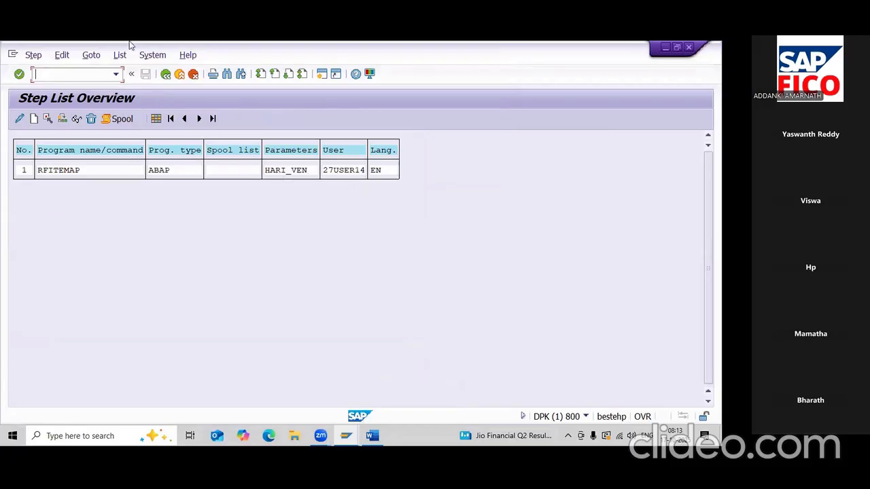
{"action": "left_click", "coordinate": [166, 75]}
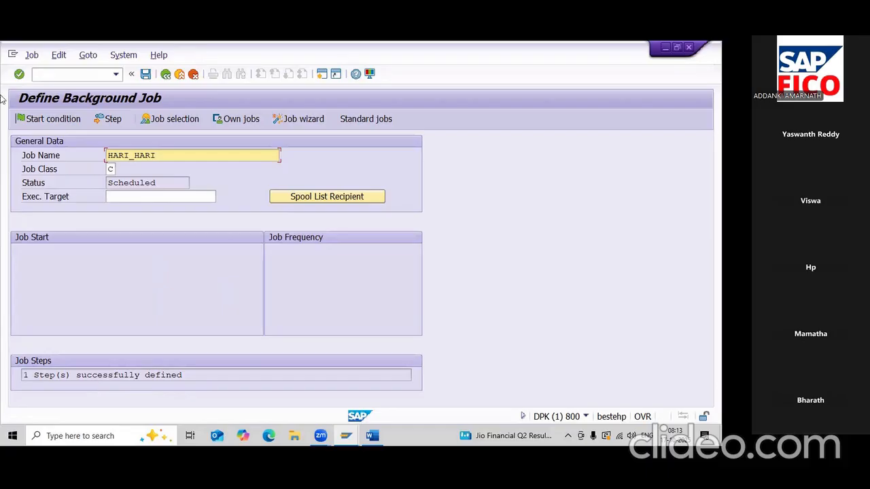
- Set a Date/Time start condition and make the job periodic with a Daily period
{"action": "left_click", "coordinate": [44, 118]}
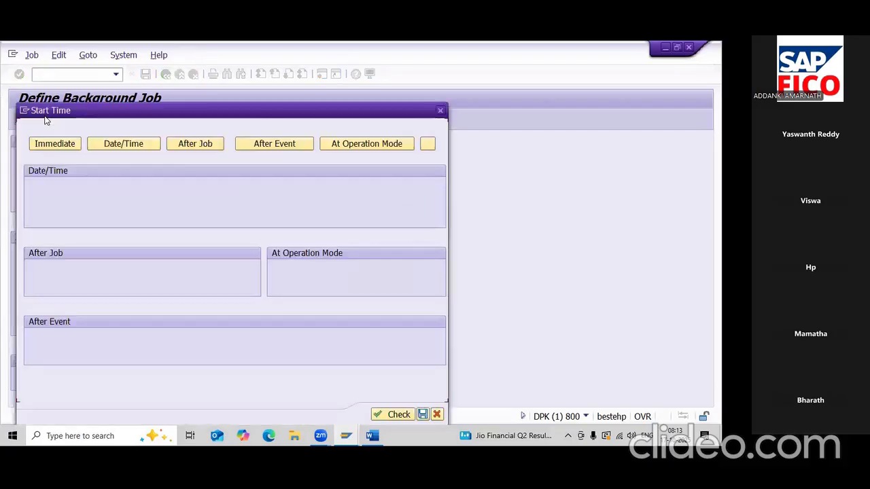
{"action": "left_click", "coordinate": [129, 144]}
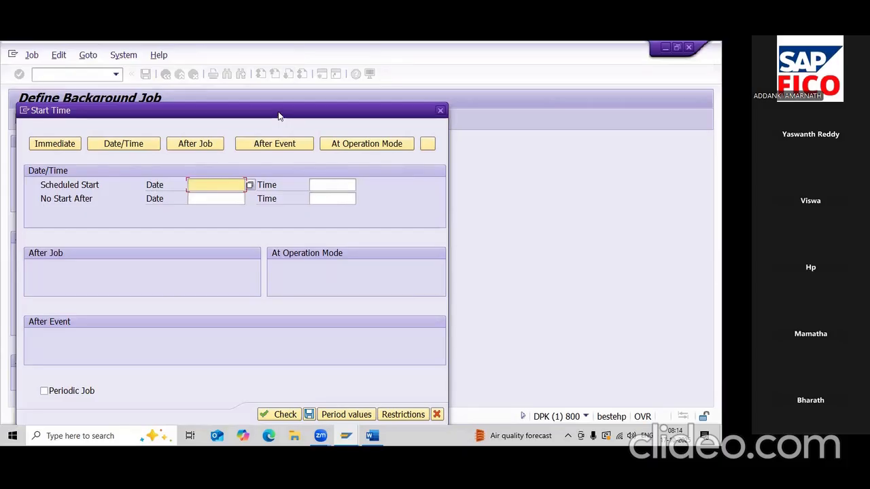
{"action": "left_click_drag", "start_coordinate": [278, 116], "coordinate": [298, 64]}
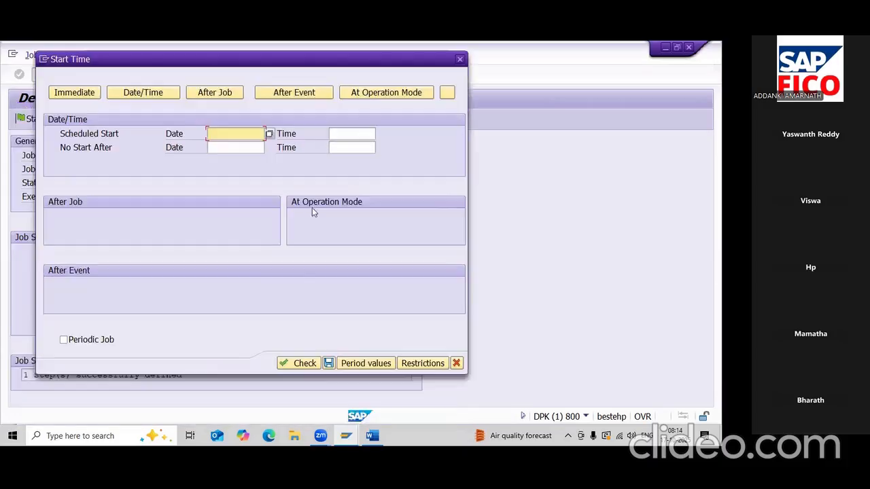
{"action": "left_click", "coordinate": [365, 364]}
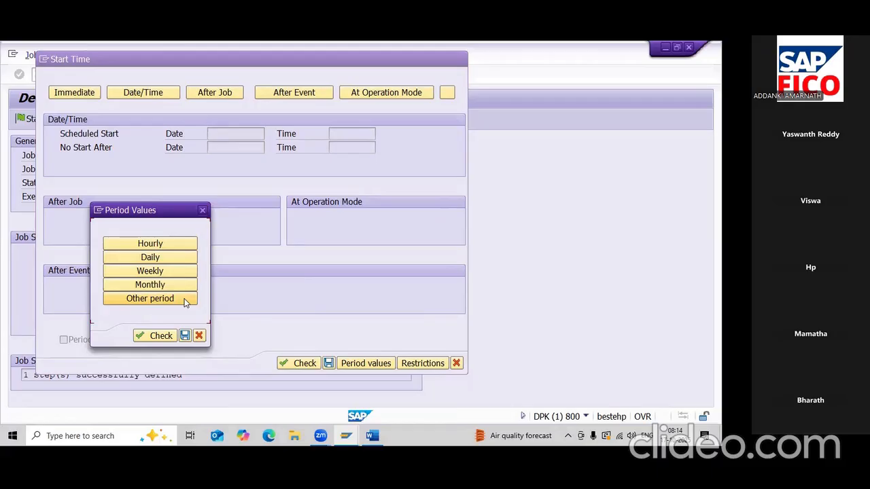
{"action": "left_click", "coordinate": [167, 261]}
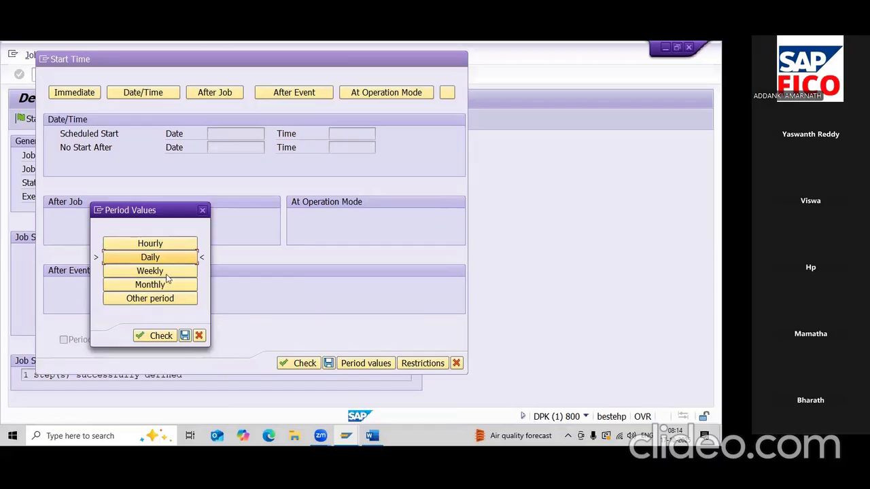
{"action": "left_click", "coordinate": [164, 337]}
{"action": "left_click", "coordinate": [186, 336]}
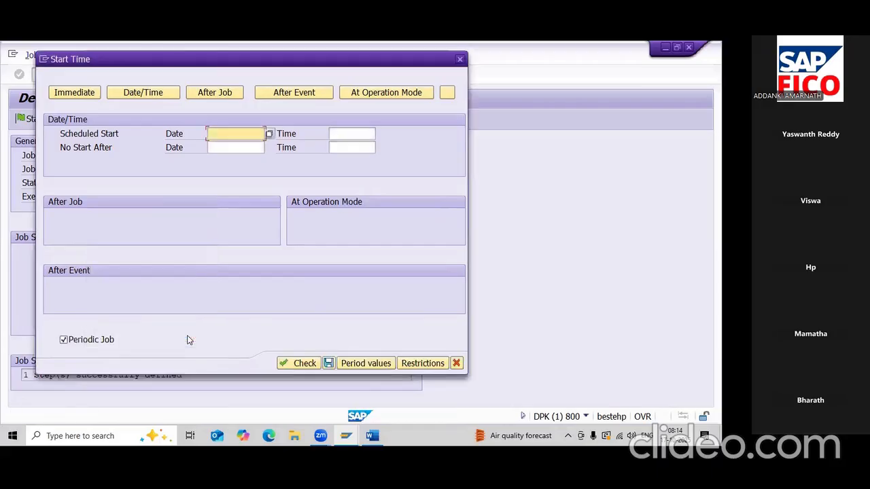
- Schedule the start for 18.10.2025 at 03:54:57, then check and save
{"action": "left_click", "coordinate": [270, 136]}
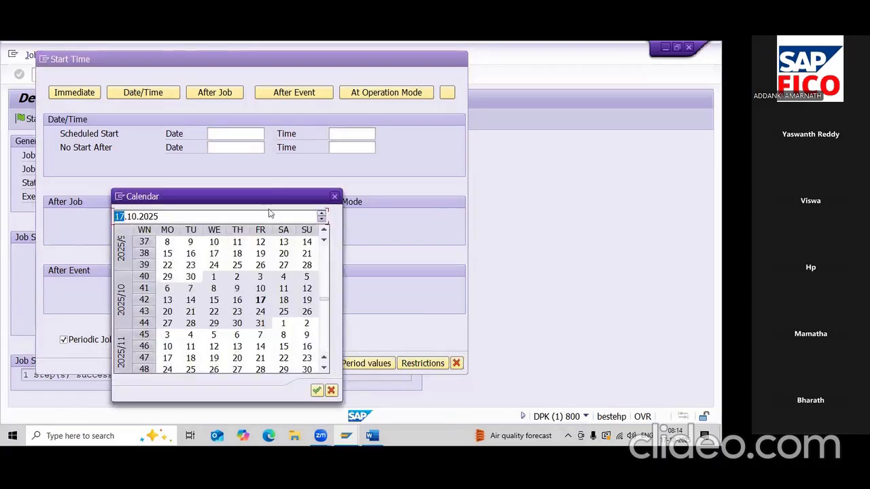
{"action": "double_click", "coordinate": [284, 301]}
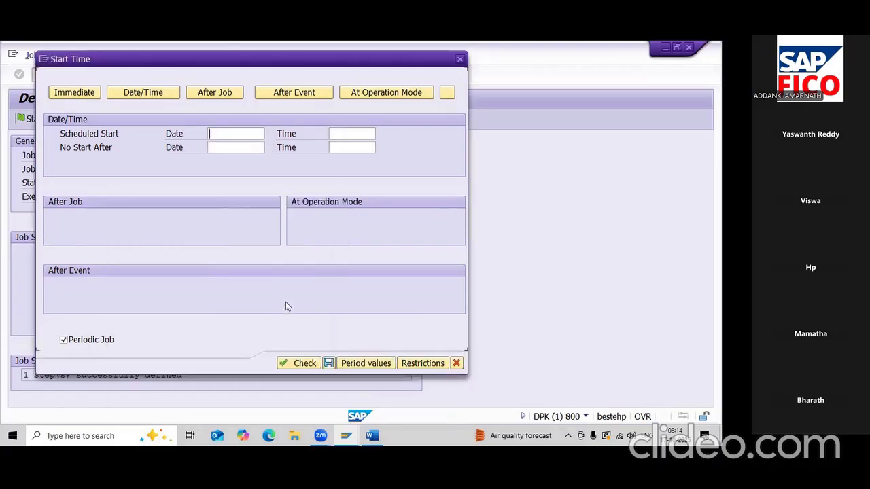
{"action": "left_click", "coordinate": [343, 136]}
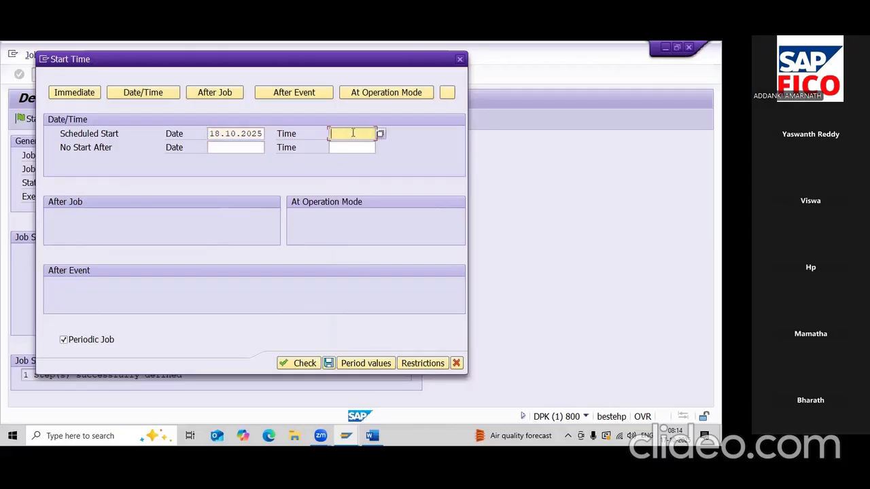
{"action": "left_click", "coordinate": [381, 134]}
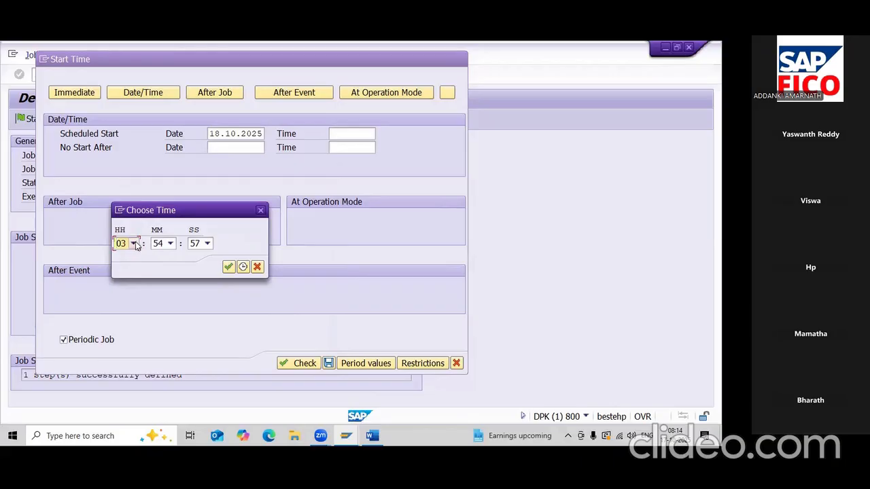
{"action": "left_click", "coordinate": [229, 267]}
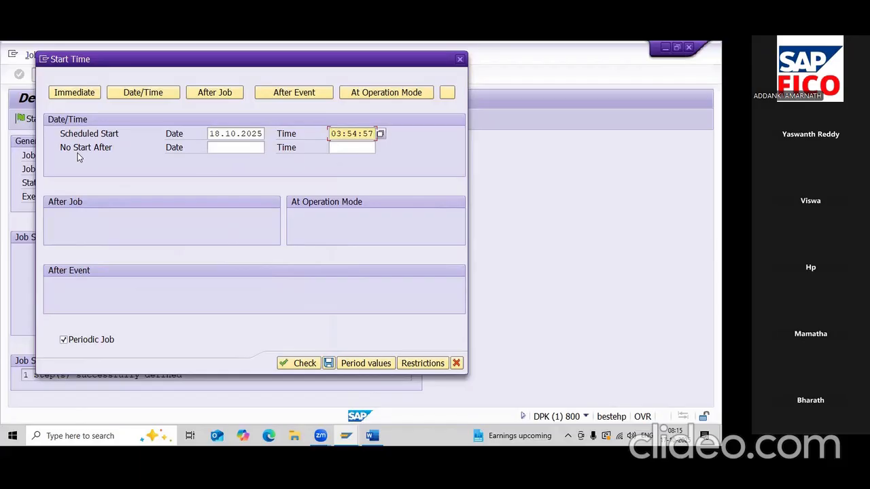
{"action": "left_click", "coordinate": [287, 363]}
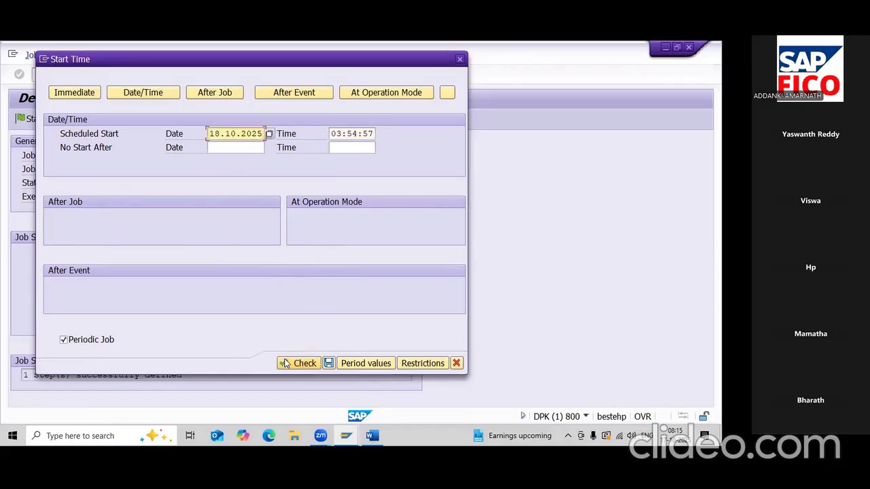
{"action": "left_click", "coordinate": [329, 363]}
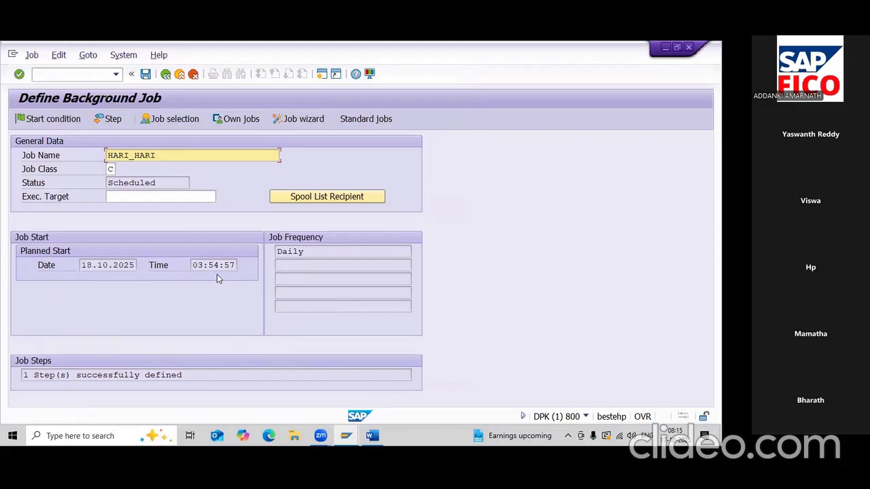
- Save background job HARI_HARI as Released and go back to the SAP Easy Access menu
{"action": "left_click", "coordinate": [146, 75]}
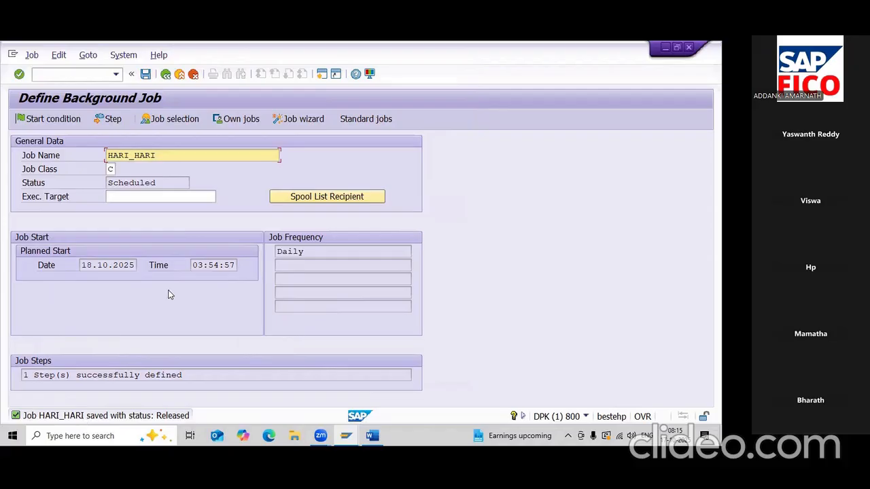
{"action": "left_click", "coordinate": [166, 74]}
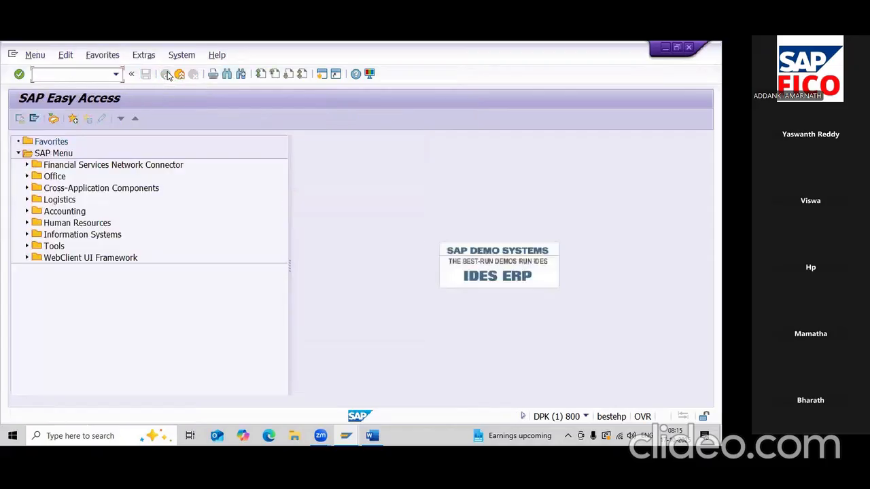
- In SM37, include scheduled jobs and run the job search, which finds none for 17.10.2025
{"action": "type", "text": "SM"}
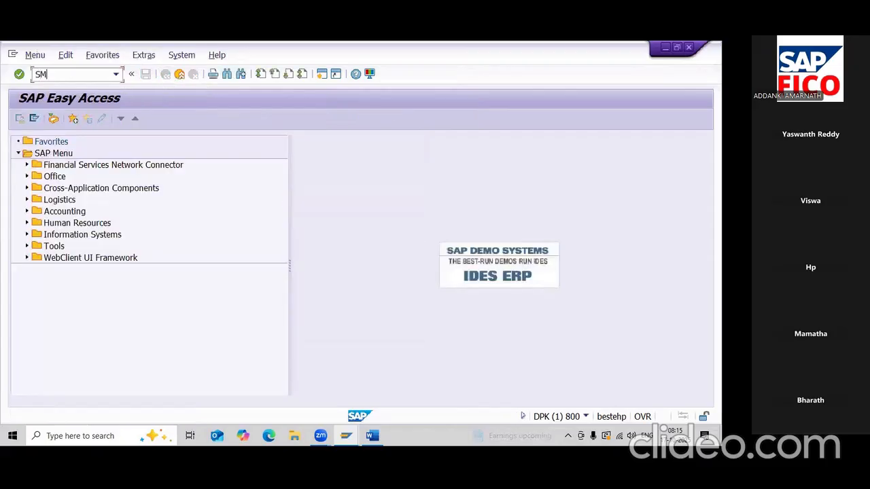
{"action": "type", "text": "37"}
{"action": "key", "text": "Return"}
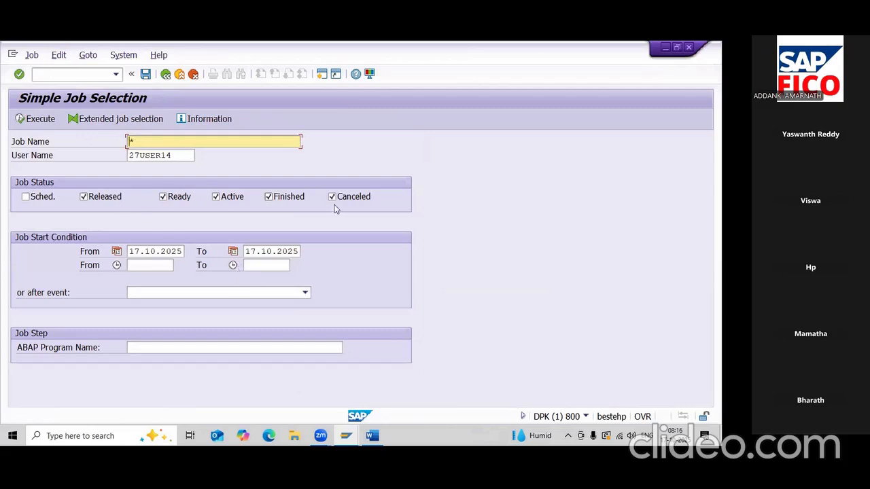
{"action": "left_click", "coordinate": [25, 197]}
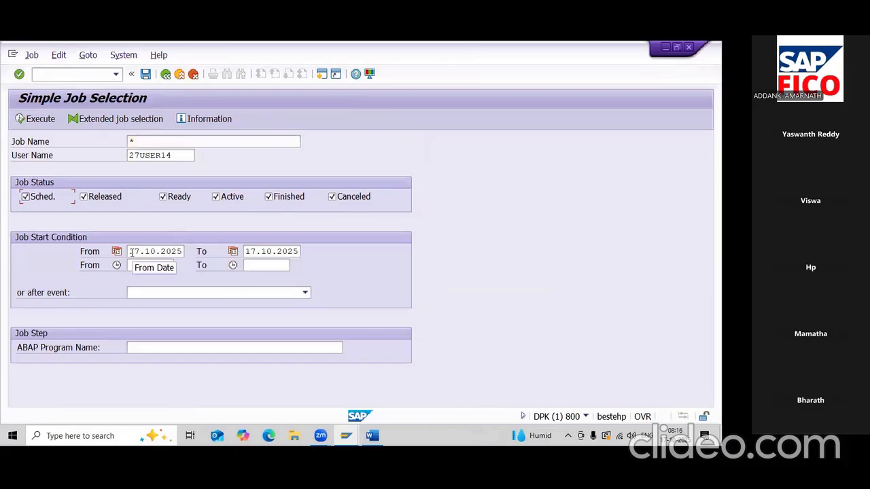
{"action": "left_click", "coordinate": [39, 121]}
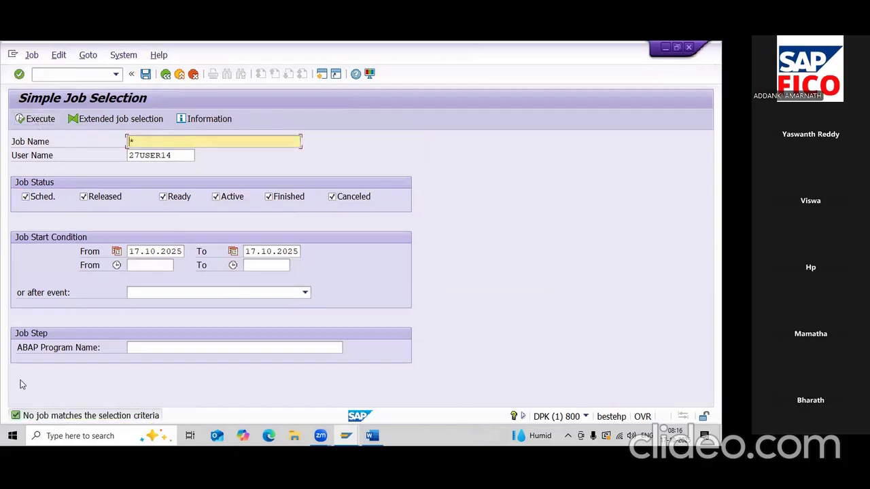
- Set the job start-date range from 18.10.2025 to 18.10.2025 using the calendars
{"action": "left_click", "coordinate": [183, 253]}
{"action": "left_click", "coordinate": [188, 252]}
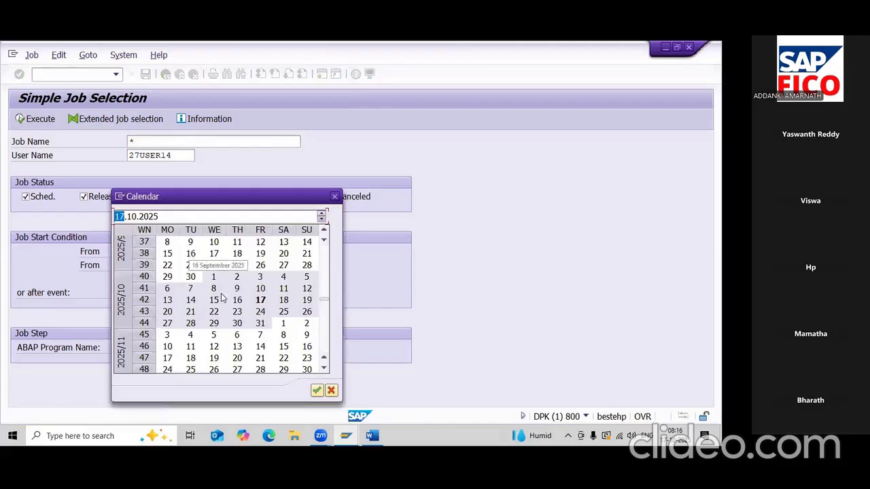
{"action": "double_click", "coordinate": [284, 301]}
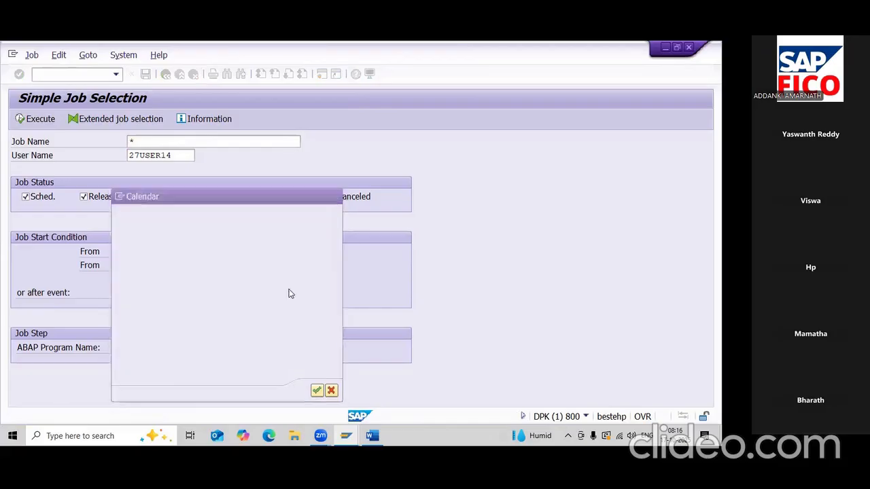
{"action": "left_click", "coordinate": [299, 253]}
{"action": "left_click", "coordinate": [304, 252]}
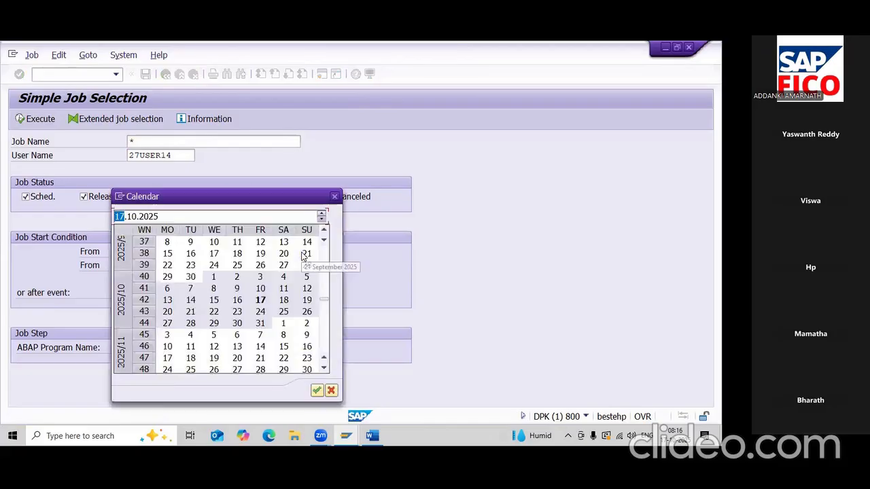
{"action": "double_click", "coordinate": [286, 302]}
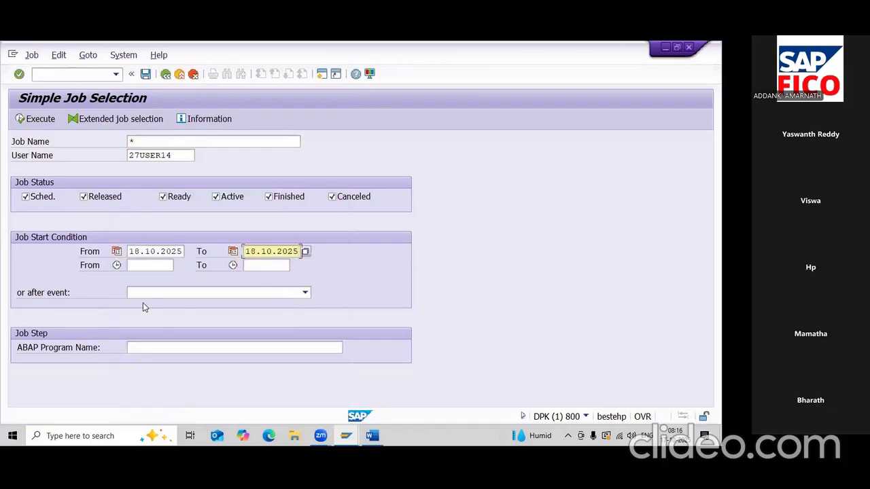
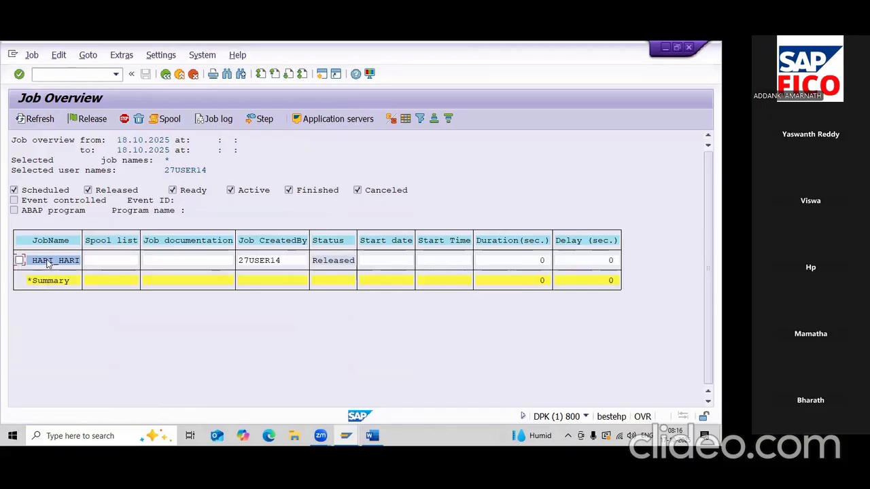
- Check job HARI_HARI's details, then open Vendor Line Item Display with /NFBL1N
{"action": "double_click", "coordinate": [49, 261]}
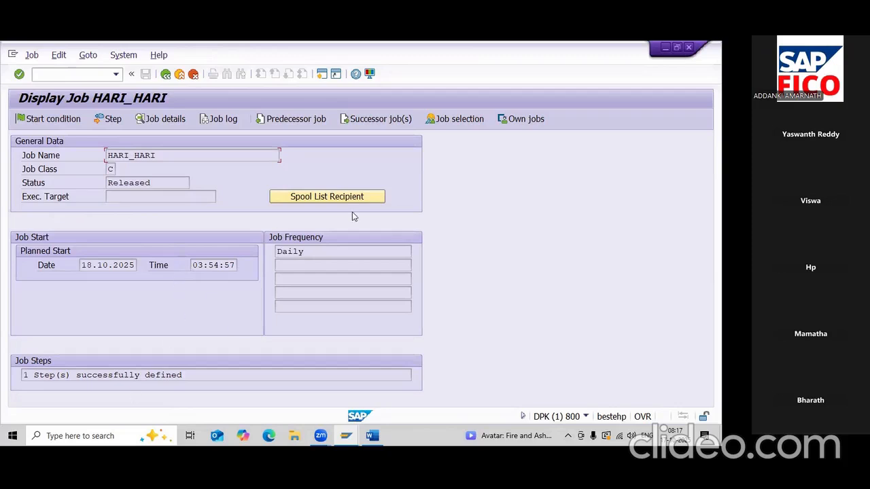
{"action": "left_click", "coordinate": [165, 75]}
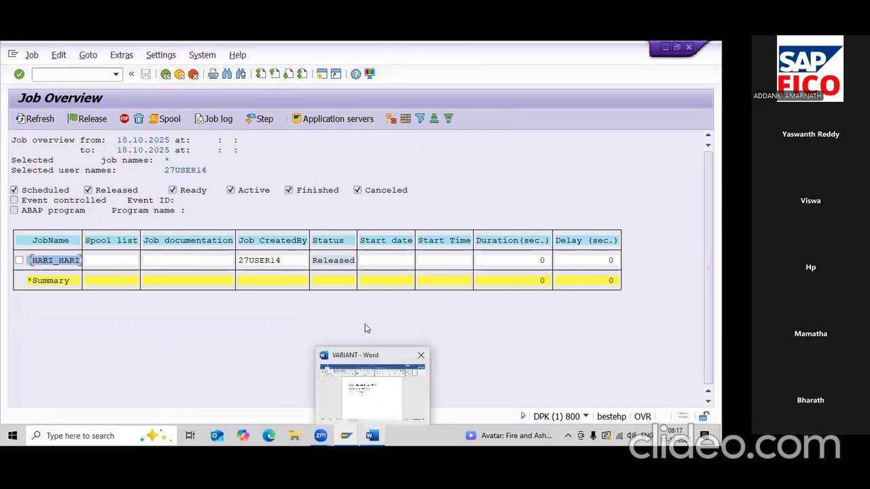
{"action": "left_click", "coordinate": [57, 77]}
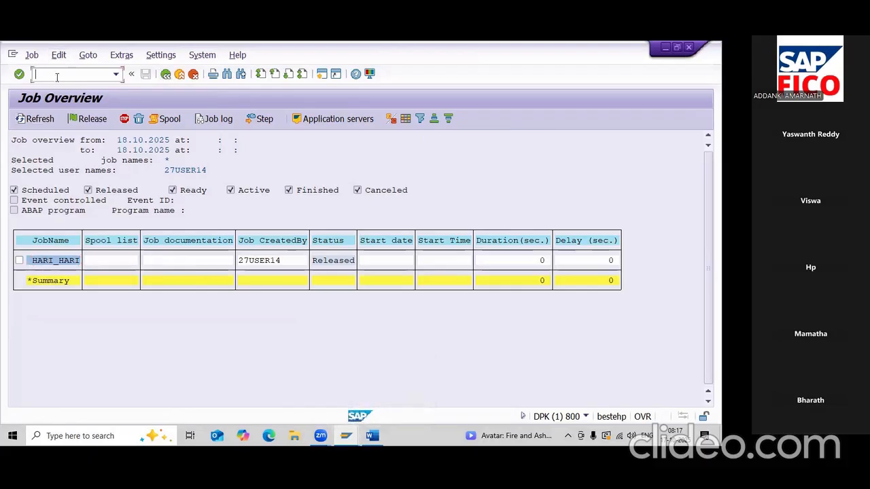
{"action": "type", "text": "FBL1N"}
{"action": "key", "text": "Return"}
{"action": "left_click", "coordinate": [57, 77]}
{"action": "type", "text": "/NFBL1N"}
{"action": "key", "text": "Return"}
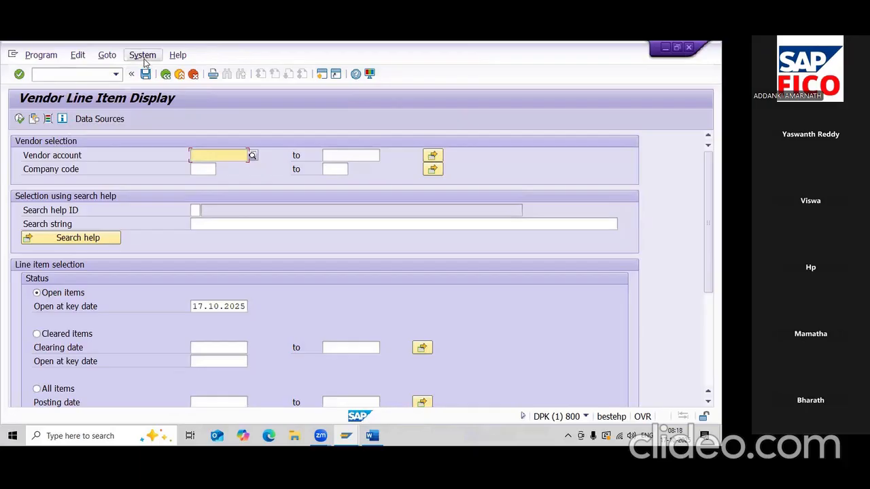
- Load variant HARI_VEN: vendors 100609 to 100620, company code HARI, all items
{"action": "left_click", "coordinate": [34, 119]}
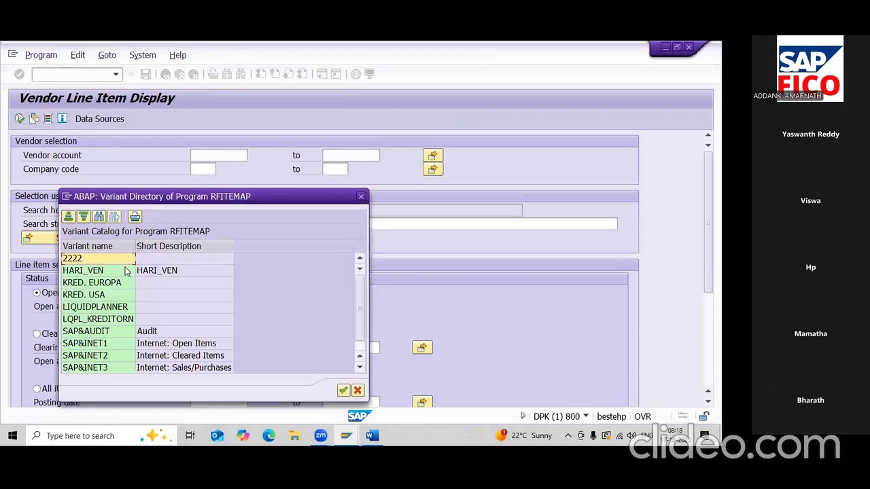
{"action": "double_click", "coordinate": [106, 272]}
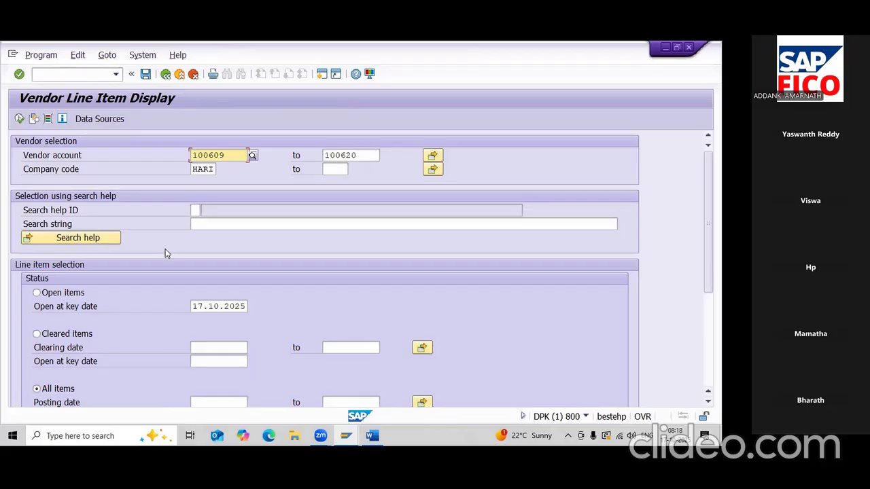
{"action": "left_click", "coordinate": [41, 56]}
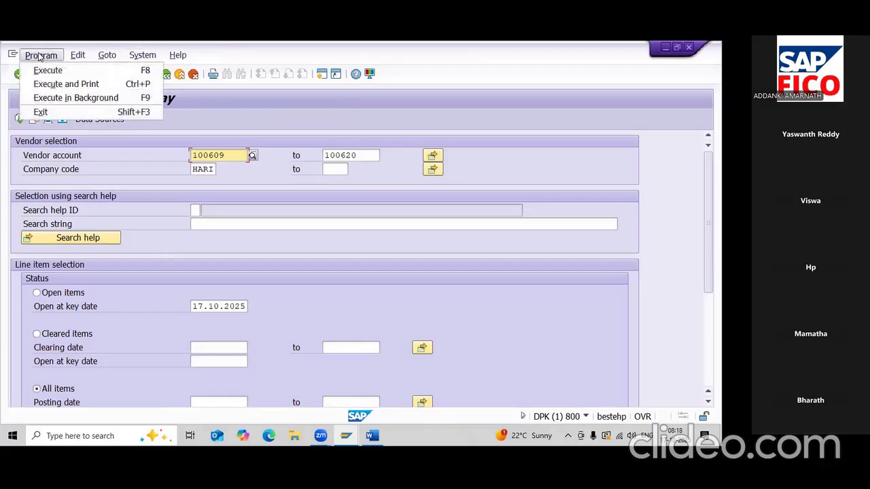
- Run the report in background with output device LP01 and acknowledge the formatting message
{"action": "left_click", "coordinate": [53, 100]}
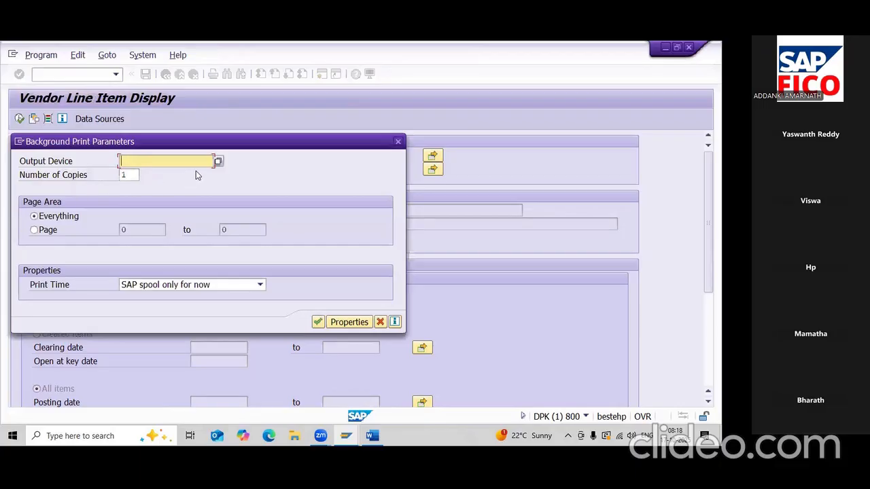
{"action": "type", "text": "LP1N"}
{"action": "key", "text": "BackSpace"}
{"action": "key", "text": "BackSpace"}
{"action": "type", "text": "01"}
{"action": "left_click", "coordinate": [318, 322]}
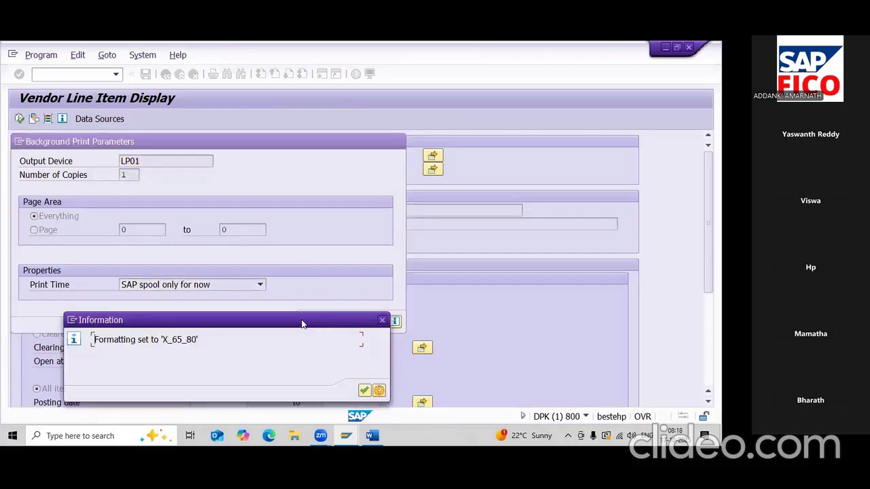
{"action": "left_click_drag", "start_coordinate": [298, 325], "coordinate": [295, 226]}
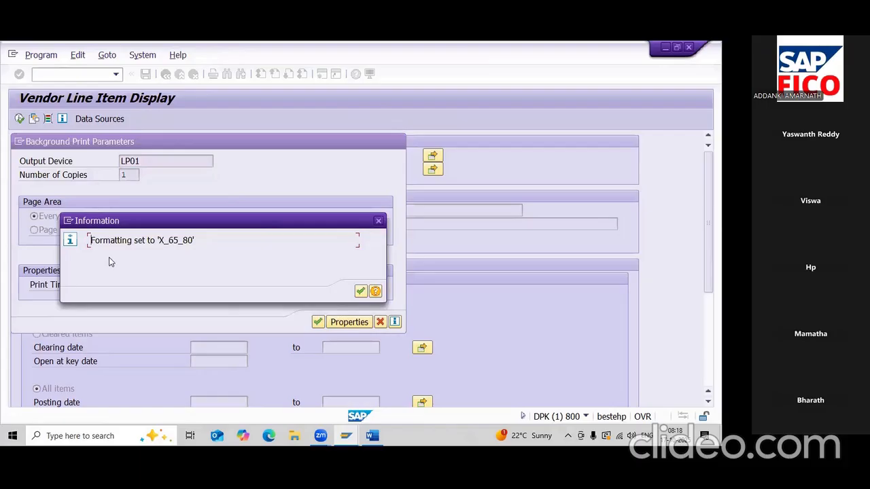
{"action": "left_click", "coordinate": [360, 291]}
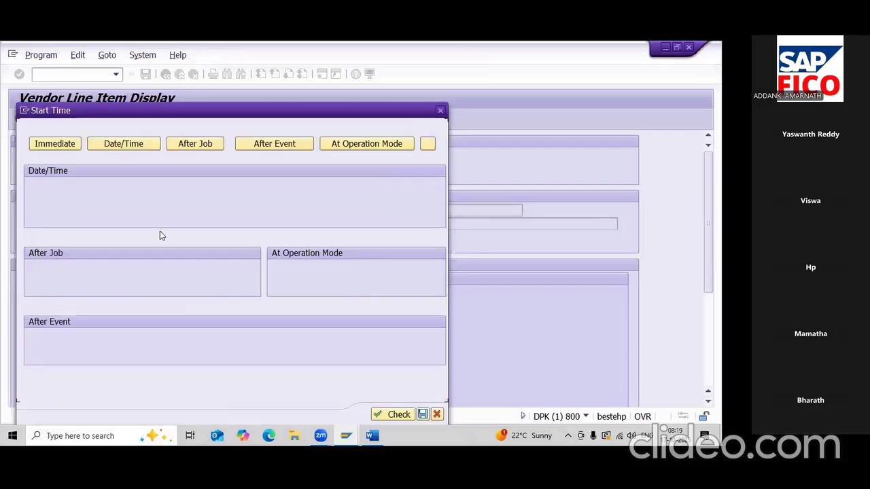
- Set the background job to start immediately and save it
{"action": "left_click", "coordinate": [56, 147]}
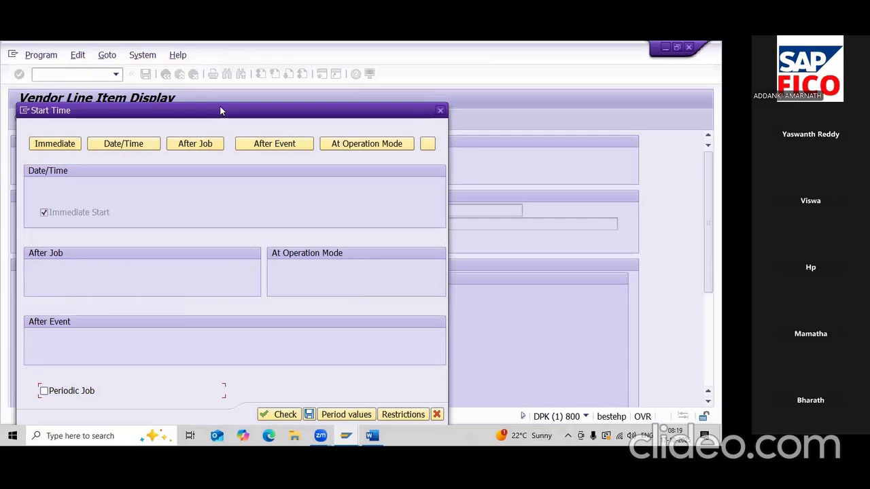
{"action": "left_click_drag", "start_coordinate": [220, 110], "coordinate": [226, 68]}
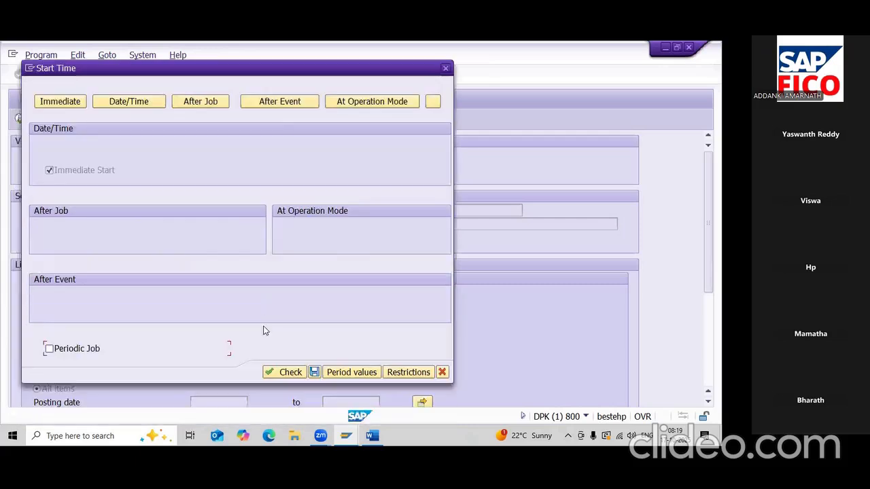
{"action": "left_click", "coordinate": [313, 374]}
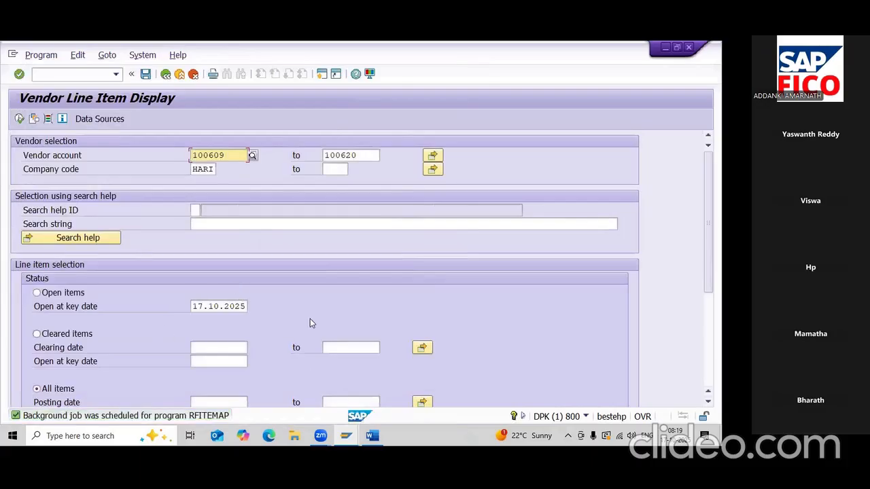
- Open Job Overview via System > Services > Jobs, showing the selection for 17.10.2025
{"action": "scroll", "coordinate": [310, 320], "scroll_direction": "down", "scroll_amount": 1}
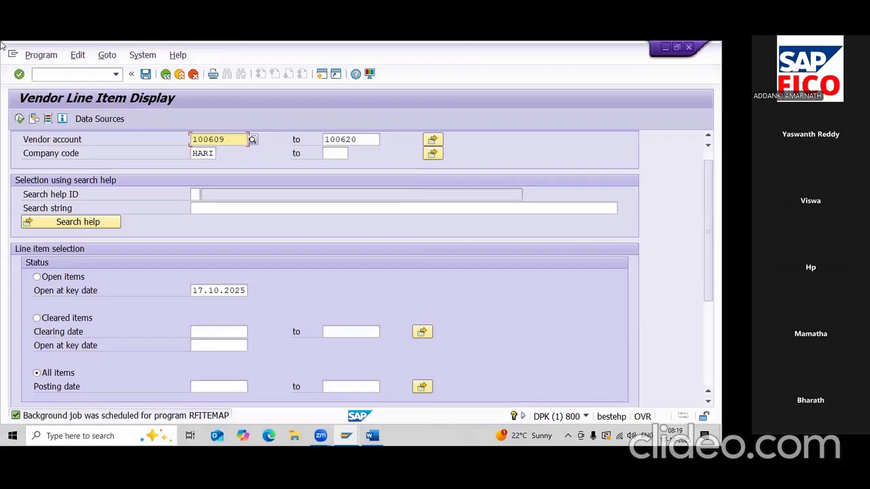
{"action": "left_click", "coordinate": [144, 56]}
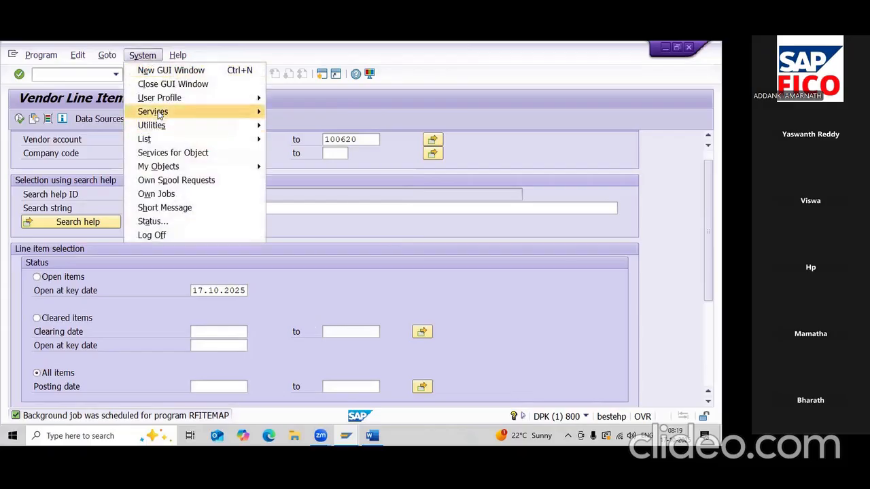
{"action": "mouse_move", "coordinate": [160, 114]}
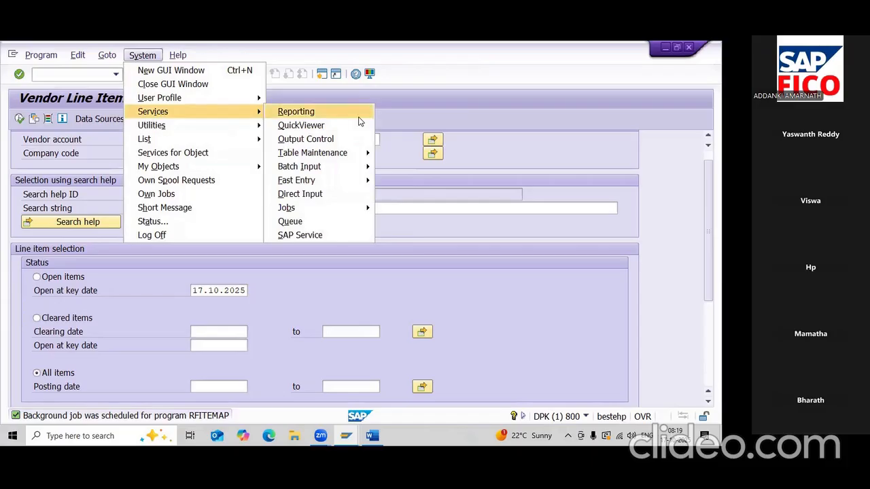
{"action": "mouse_move", "coordinate": [333, 211]}
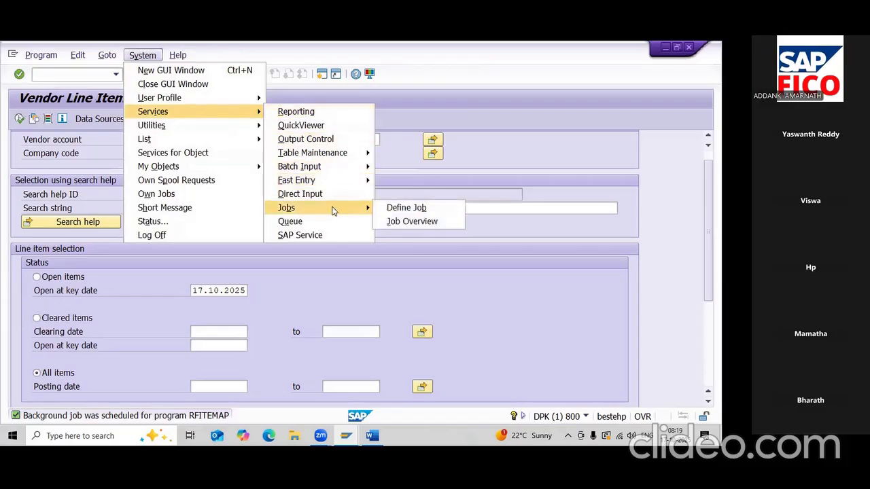
{"action": "left_click", "coordinate": [421, 224]}
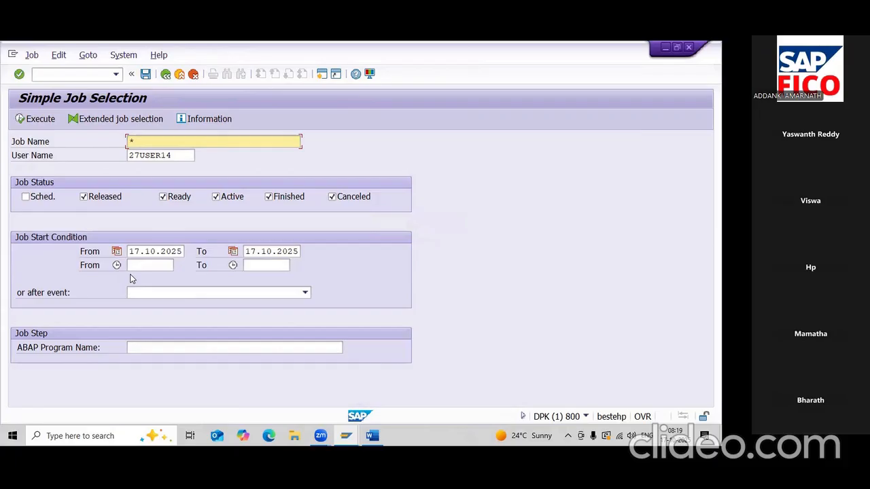
- Include scheduled jobs and list them, showing RFITEMAP finished with a spool list
{"action": "left_click", "coordinate": [41, 196]}
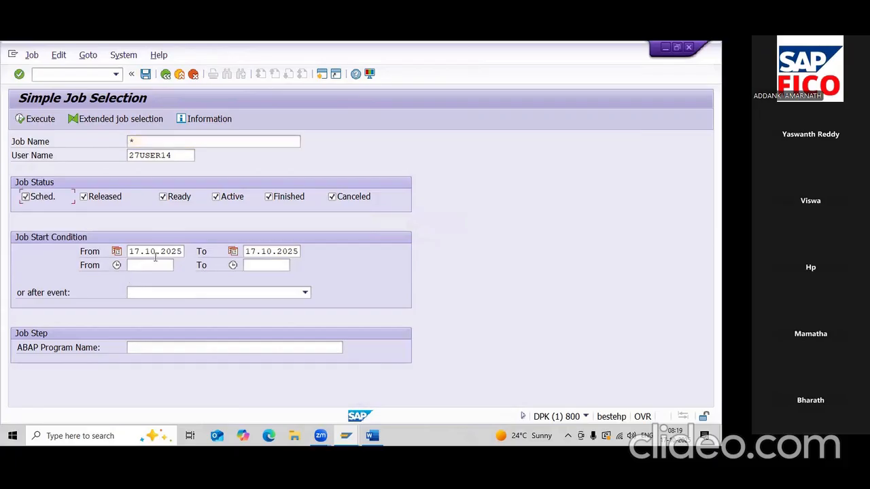
{"action": "left_click", "coordinate": [35, 119]}
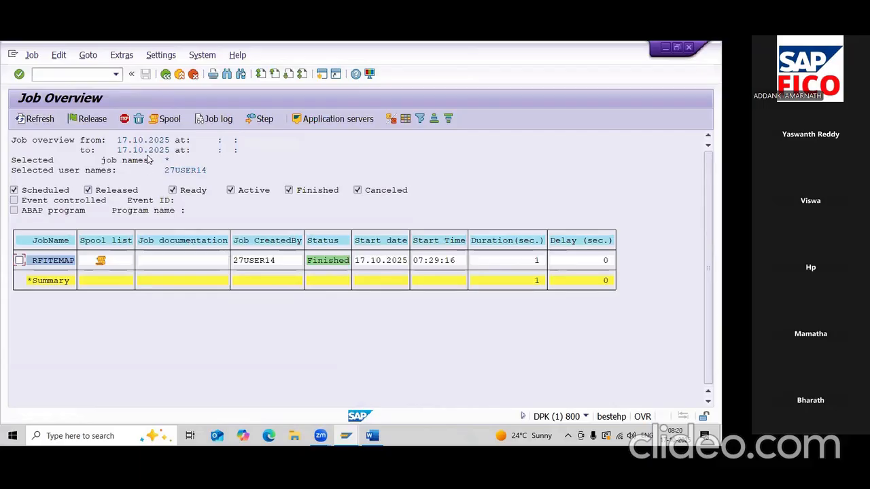
- Open the RFITEMAP job's spool list, showing spool 409738 with 5 pages
{"action": "left_click", "coordinate": [102, 263]}
{"action": "double_click", "coordinate": [100, 261]}
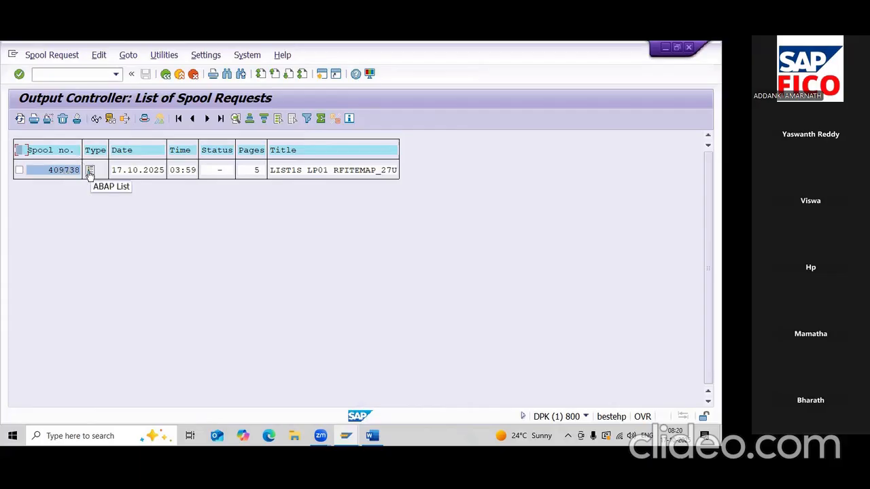
{"action": "left_click", "coordinate": [90, 172]}
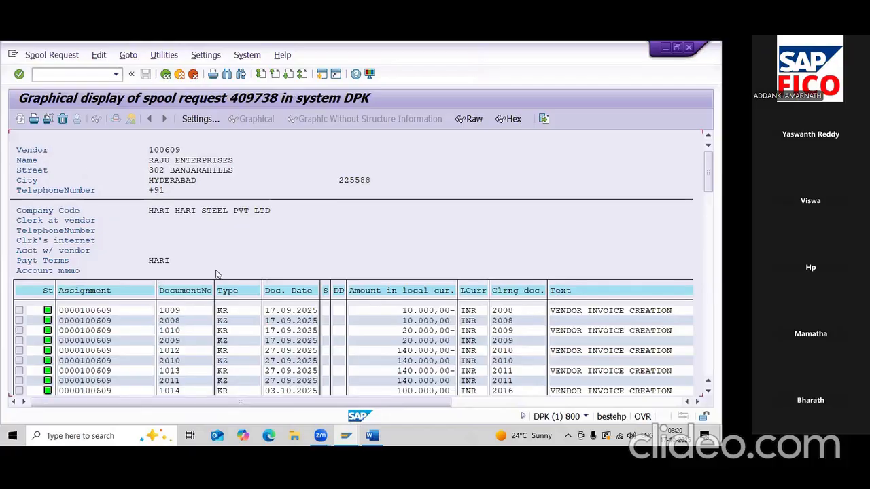
{"action": "scroll", "coordinate": [218, 274], "scroll_direction": "down", "scroll_amount": 5}
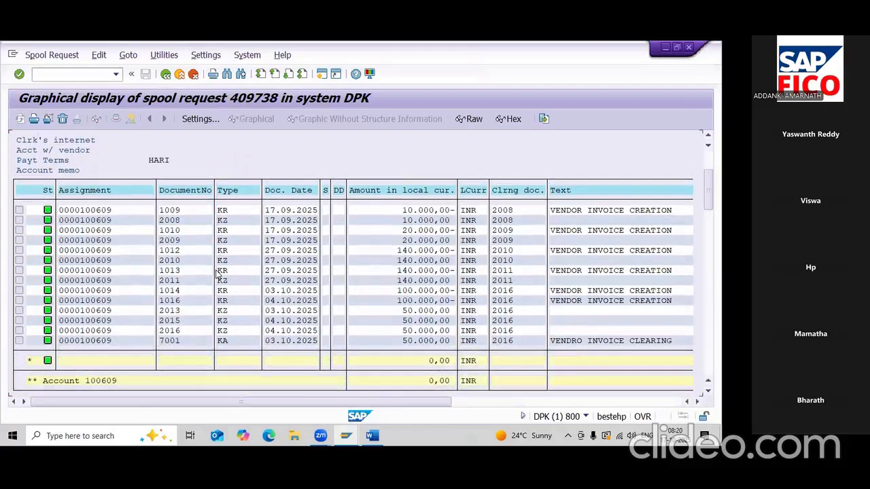
{"action": "scroll", "coordinate": [218, 274], "scroll_direction": "down", "scroll_amount": 1}
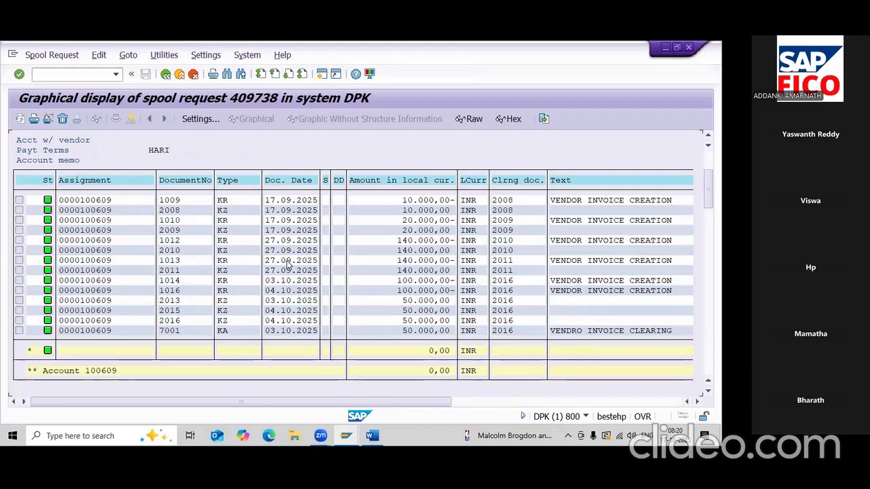
{"action": "scroll", "coordinate": [413, 325], "scroll_direction": "up", "scroll_amount": 1}
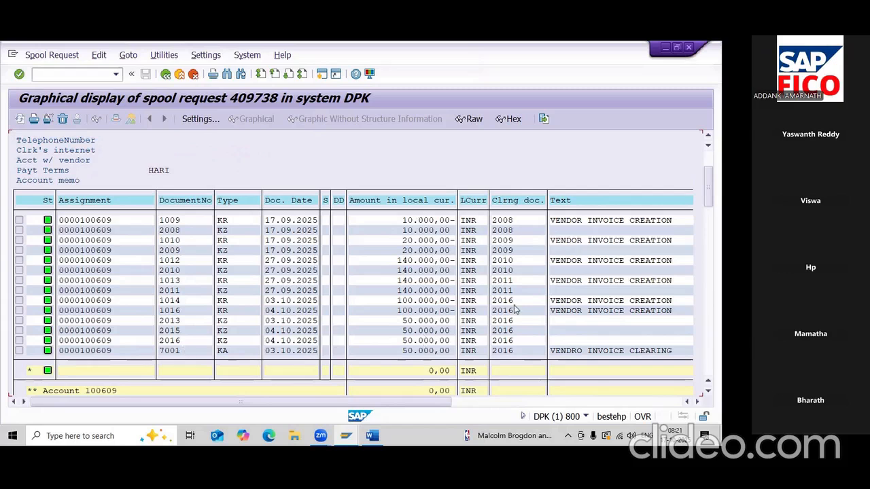
{"action": "scroll", "coordinate": [364, 297], "scroll_direction": "up", "scroll_amount": 1}
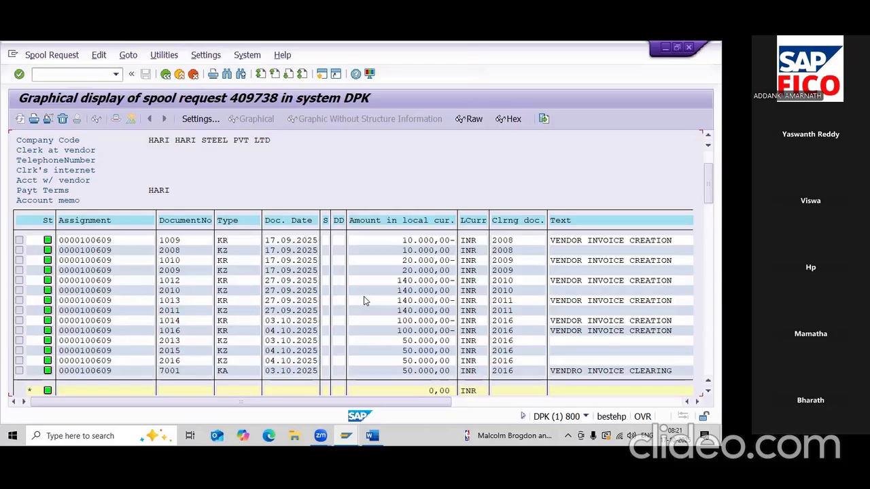
{"action": "scroll", "coordinate": [363, 297], "scroll_direction": "up", "scroll_amount": 1}
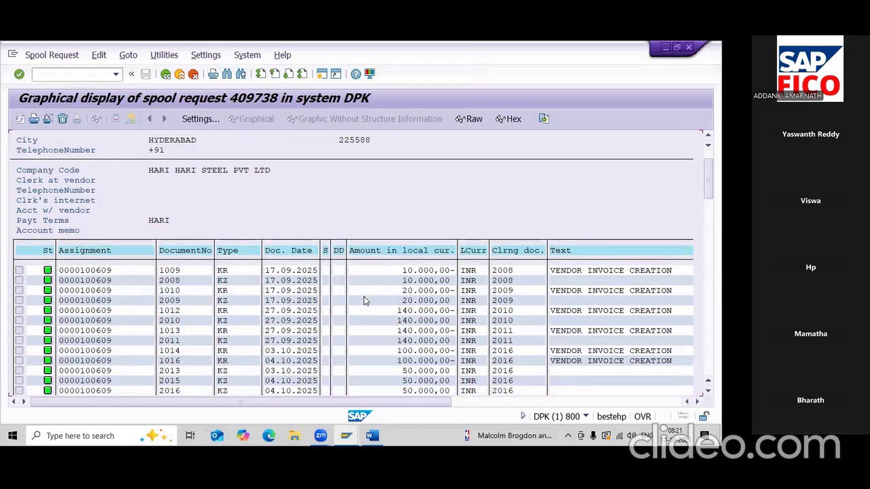
{"action": "scroll", "coordinate": [364, 301], "scroll_direction": "up", "scroll_amount": 1}
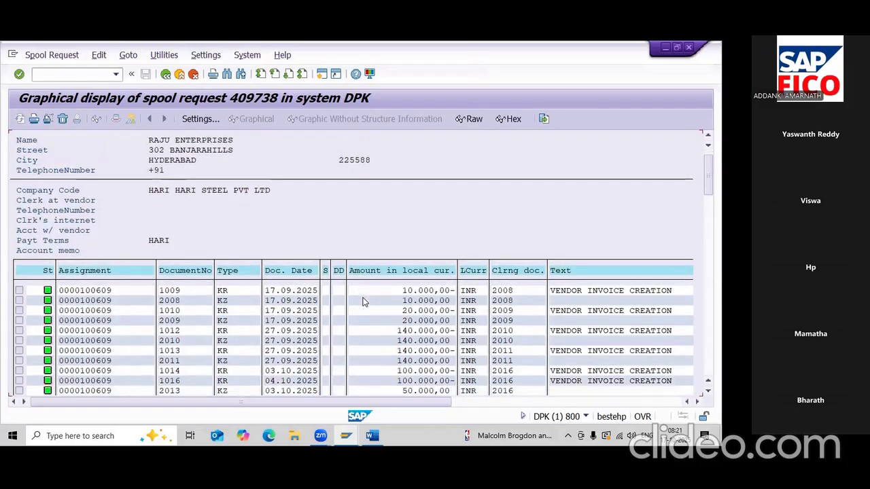
{"action": "scroll", "coordinate": [364, 301], "scroll_direction": "down", "scroll_amount": 3}
{"action": "scroll", "coordinate": [364, 302], "scroll_direction": "down", "scroll_amount": 3}
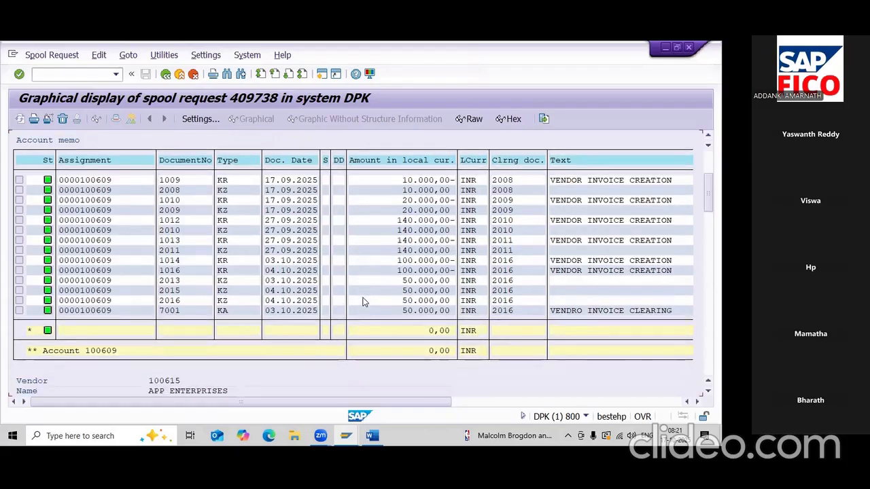
{"action": "scroll", "coordinate": [314, 385], "scroll_direction": "down", "scroll_amount": 4}
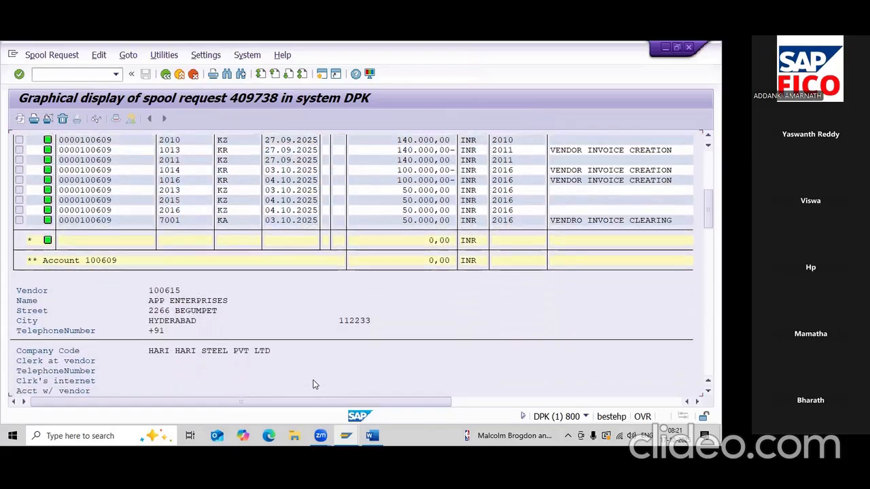
{"action": "scroll", "coordinate": [314, 385], "scroll_direction": "down", "scroll_amount": 4}
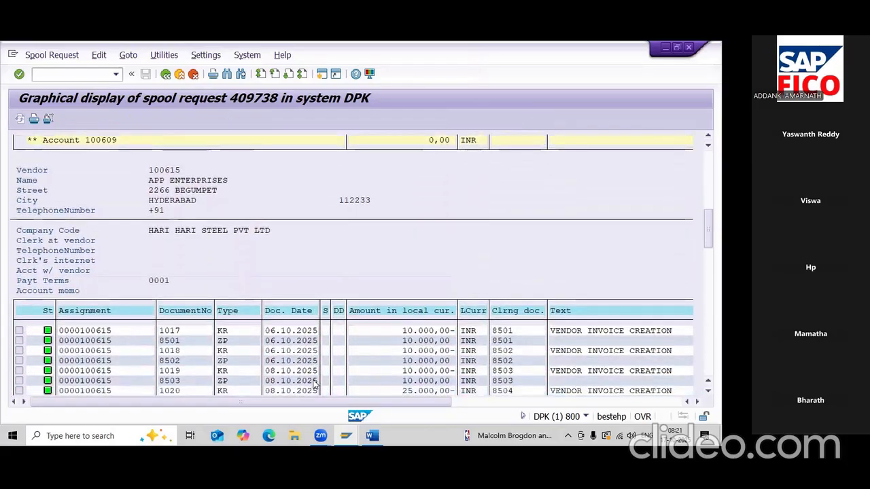
{"action": "scroll", "coordinate": [314, 385], "scroll_direction": "down", "scroll_amount": 4}
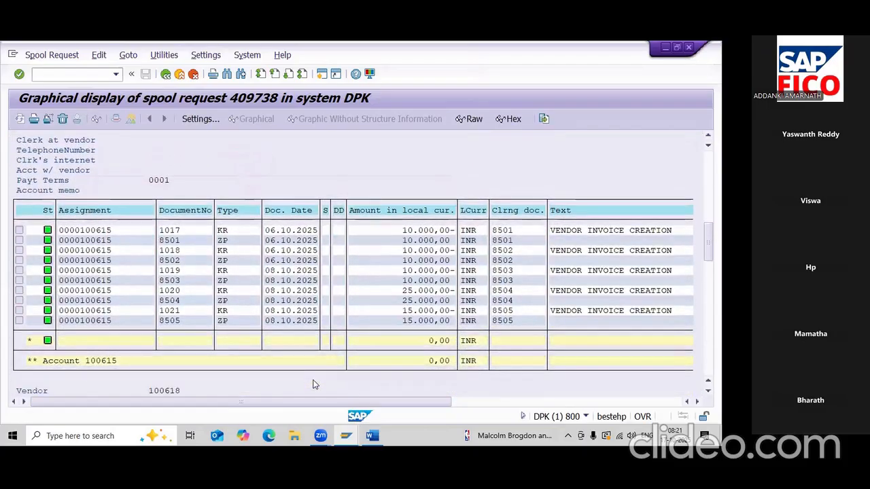
{"action": "scroll", "coordinate": [314, 386], "scroll_direction": "down", "scroll_amount": 3}
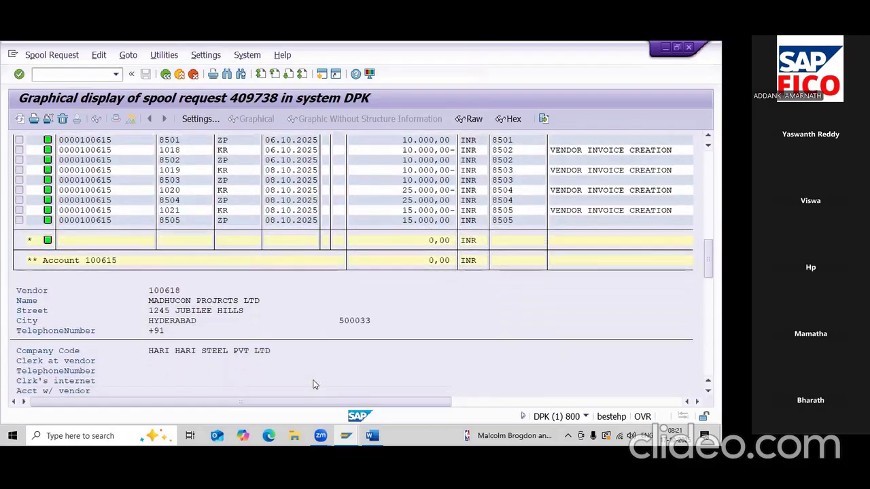
{"action": "scroll", "coordinate": [314, 385], "scroll_direction": "down", "scroll_amount": 5}
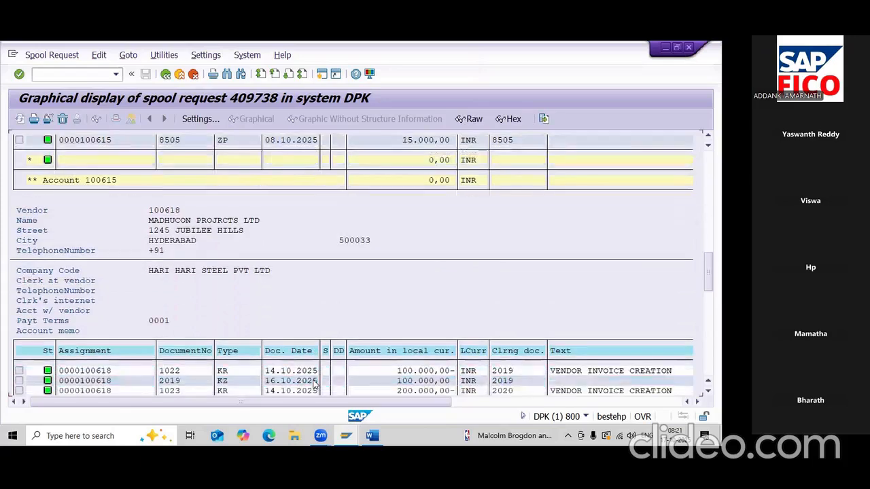
{"action": "scroll", "coordinate": [314, 386], "scroll_direction": "down", "scroll_amount": 4}
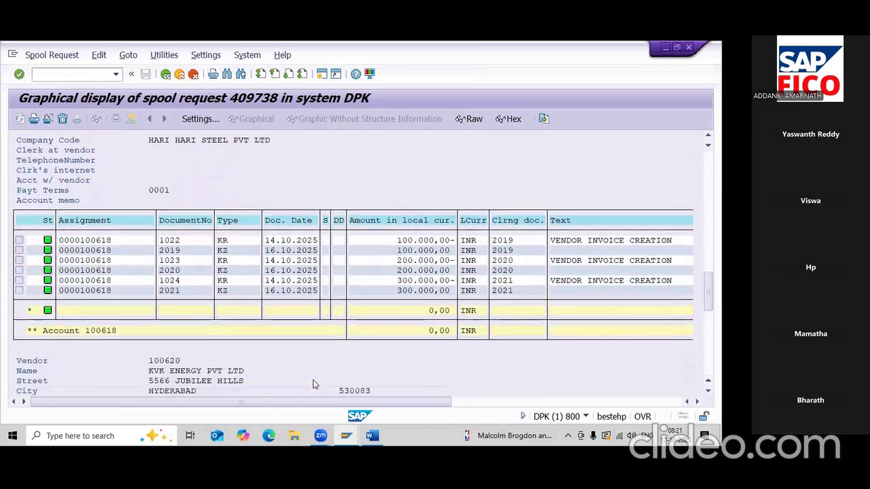
{"action": "scroll", "coordinate": [314, 385], "scroll_direction": "down", "scroll_amount": 4}
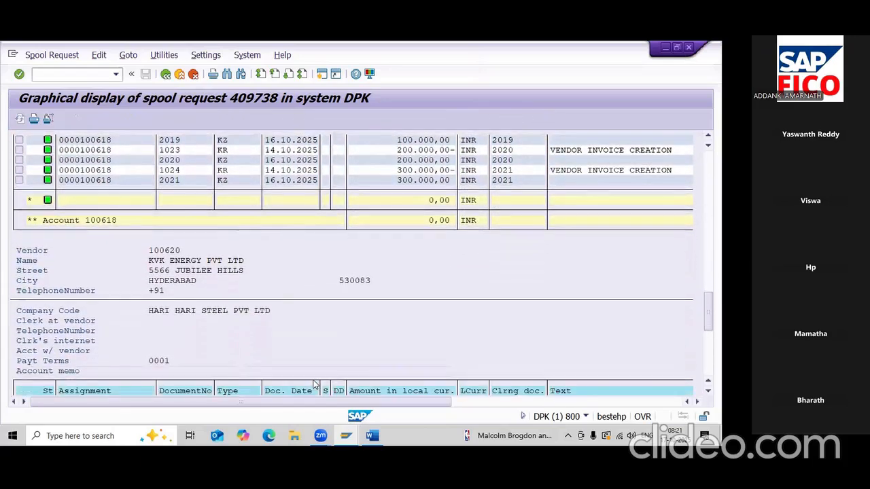
{"action": "scroll", "coordinate": [314, 385], "scroll_direction": "down", "scroll_amount": 4}
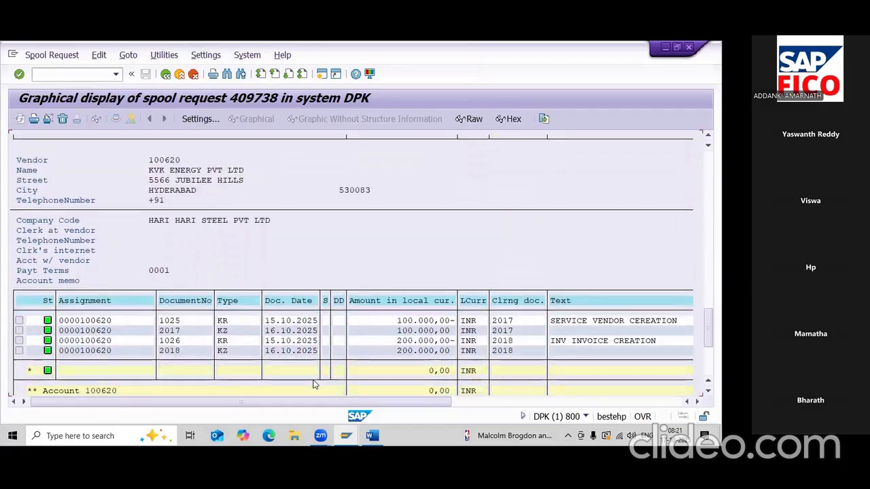
{"action": "scroll", "coordinate": [314, 385], "scroll_direction": "down", "scroll_amount": 3}
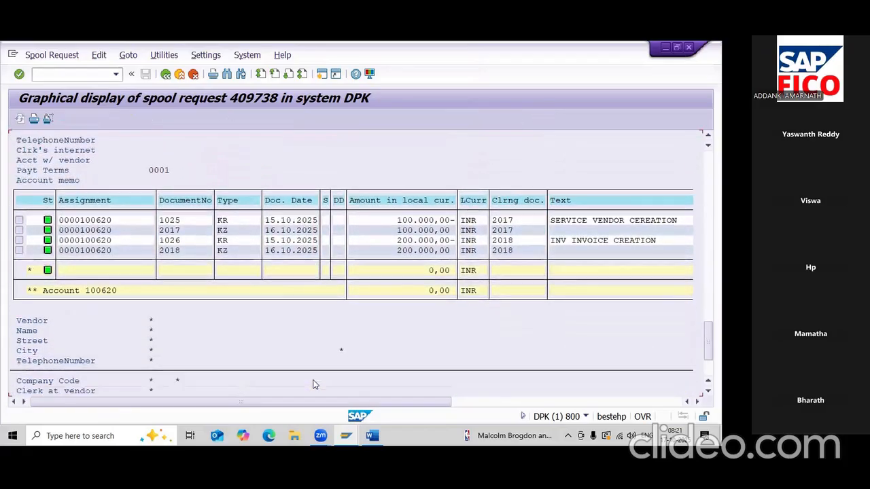
{"action": "scroll", "coordinate": [314, 385], "scroll_direction": "down", "scroll_amount": 2}
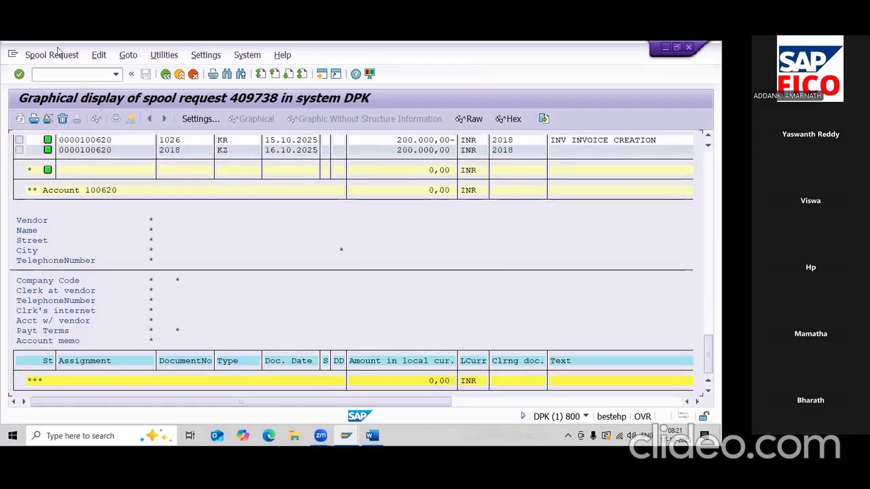
- Reopen spool request 409738 through SP01 and display the RFITEMAP list graphically
{"action": "left_click", "coordinate": [72, 70]}
{"action": "type", "text": "/NSP01"}
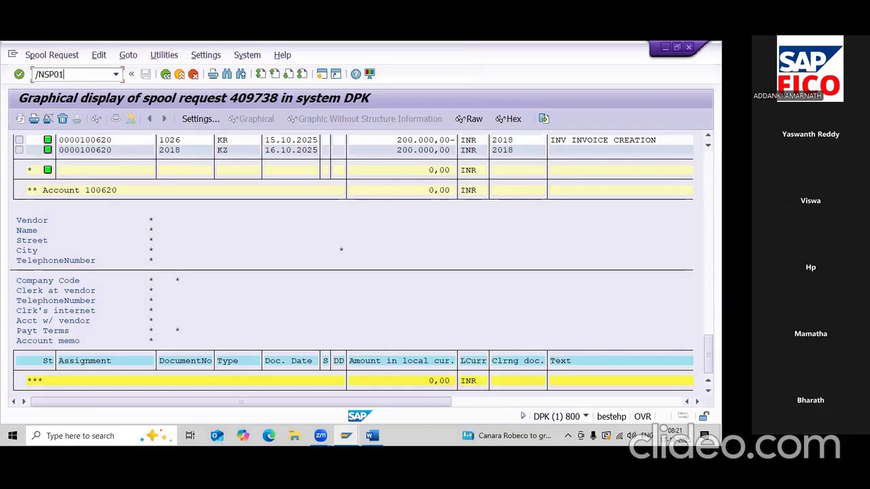
{"action": "key", "text": "Return"}
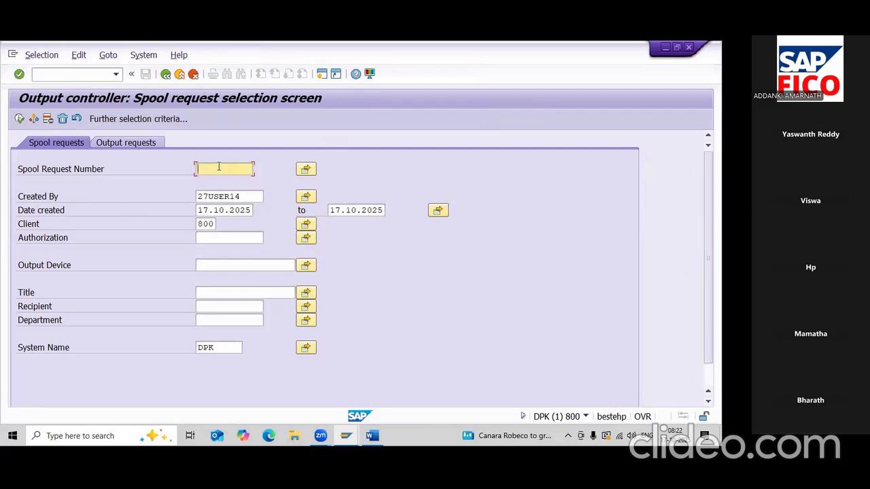
{"action": "left_click", "coordinate": [19, 119]}
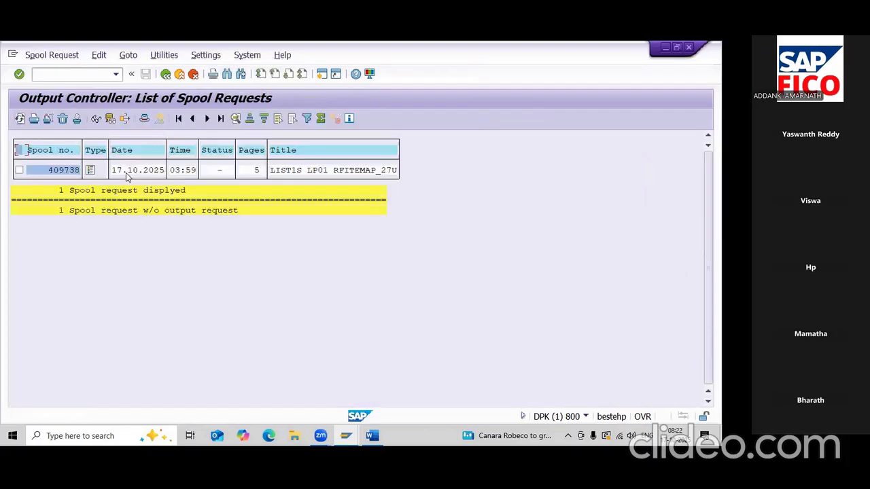
{"action": "left_click", "coordinate": [90, 170]}
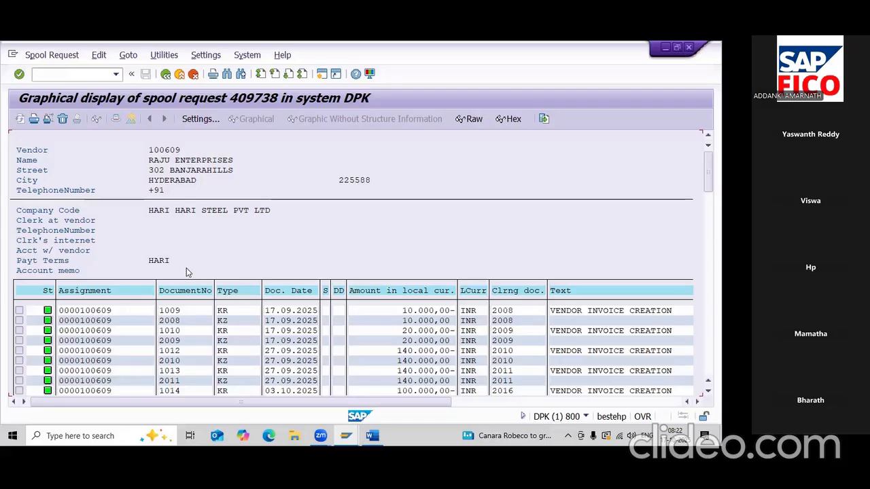
{"action": "scroll", "coordinate": [187, 272], "scroll_direction": "down", "scroll_amount": 4}
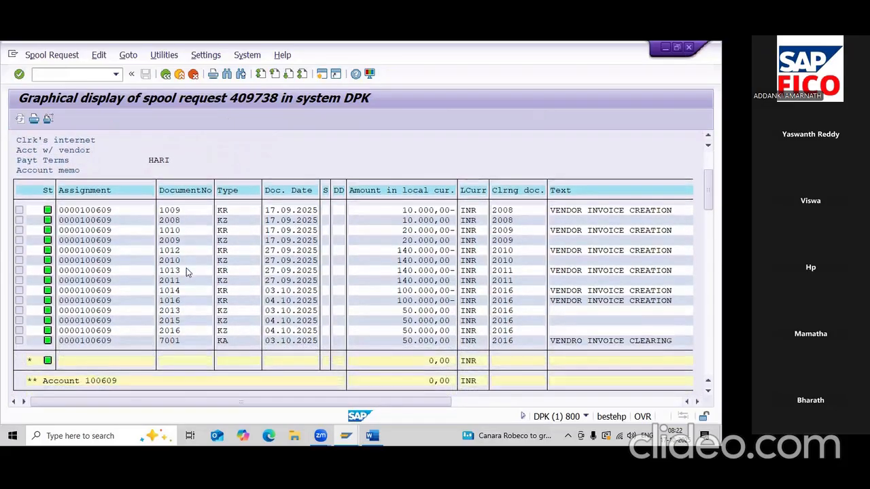
{"action": "scroll", "coordinate": [188, 271], "scroll_direction": "down", "scroll_amount": 1}
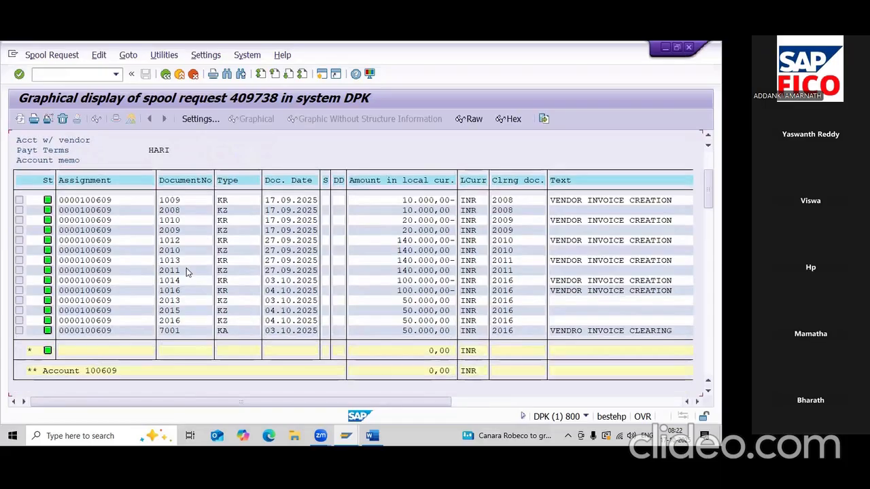
{"action": "scroll", "coordinate": [186, 268], "scroll_direction": "down", "scroll_amount": 1}
{"action": "left_click_drag", "start_coordinate": [708, 192], "coordinate": [709, 357]}
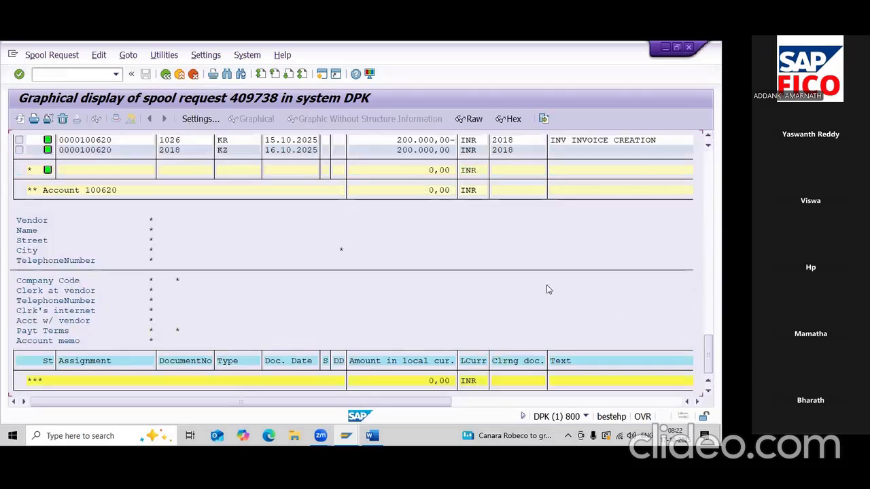
{"action": "scroll", "coordinate": [512, 285], "scroll_direction": "up", "scroll_amount": 3}
{"action": "scroll", "coordinate": [512, 285], "scroll_direction": "up", "scroll_amount": 10}
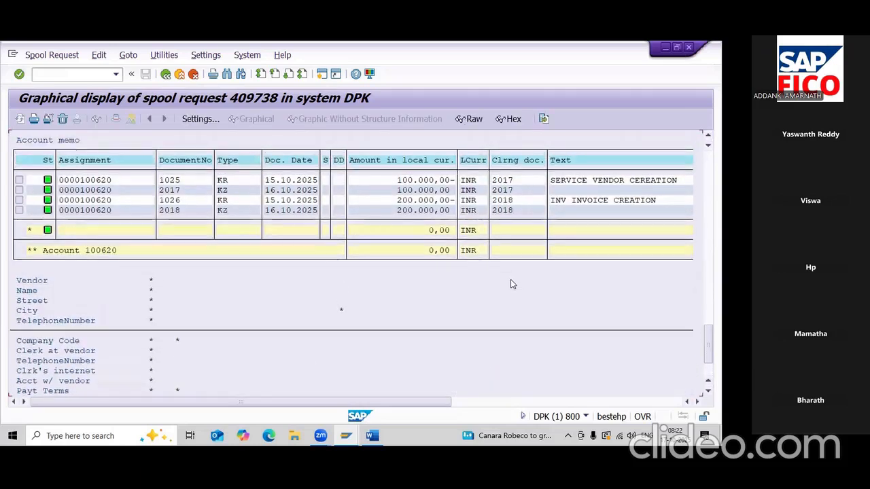
{"action": "scroll", "coordinate": [512, 285], "scroll_direction": "up", "scroll_amount": 5}
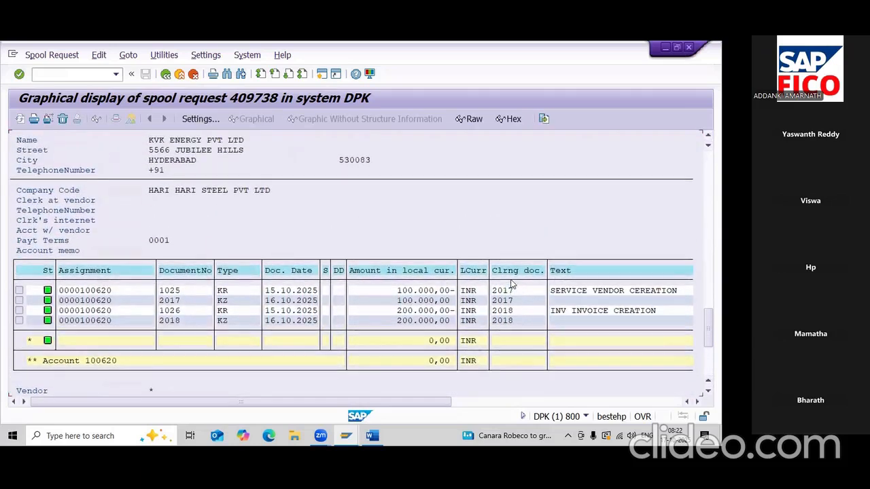
{"action": "scroll", "coordinate": [512, 285], "scroll_direction": "up", "scroll_amount": 5}
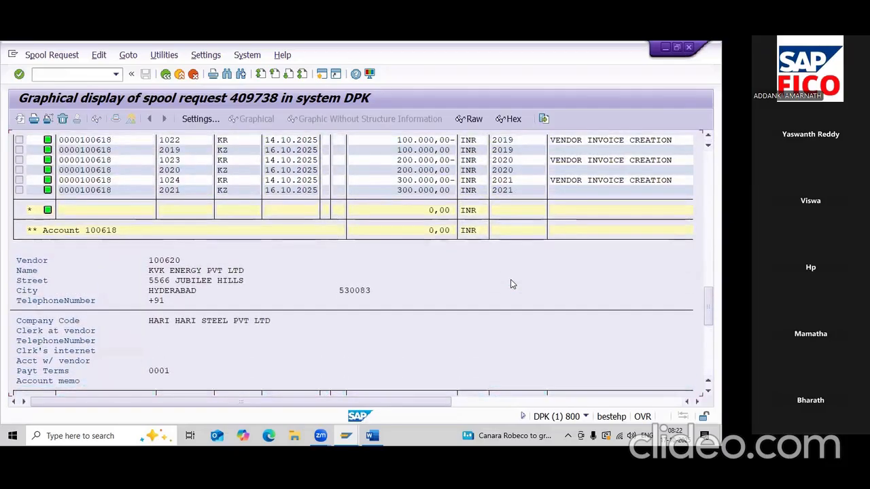
{"action": "scroll", "coordinate": [512, 285], "scroll_direction": "up", "scroll_amount": 5}
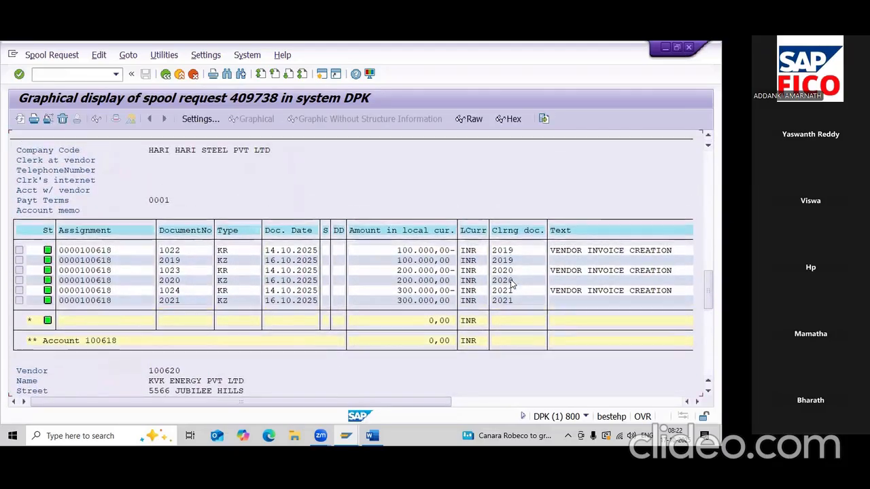
{"action": "scroll", "coordinate": [512, 285], "scroll_direction": "up", "scroll_amount": 5}
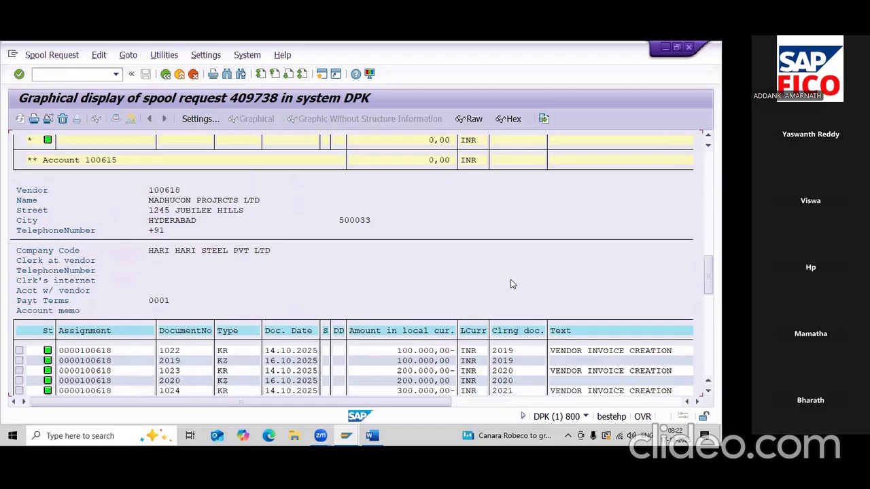
{"action": "scroll", "coordinate": [512, 285], "scroll_direction": "up", "scroll_amount": 5}
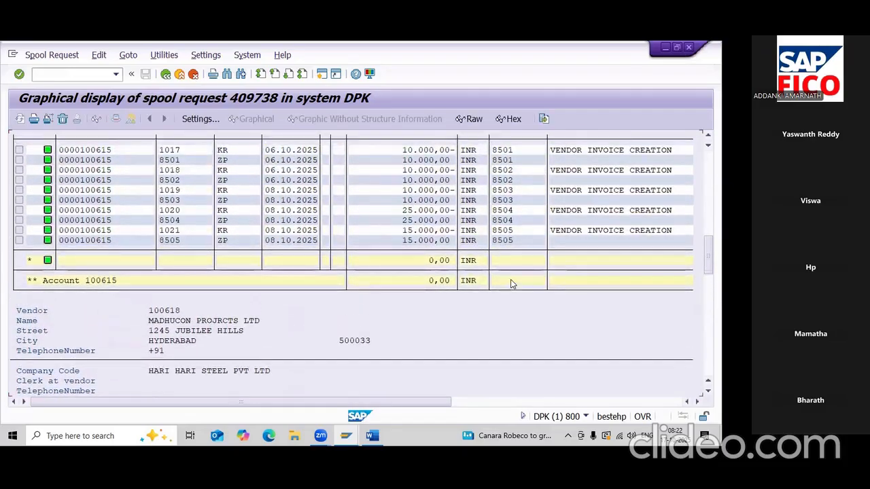
- Open SA38 and enter program RSTXPDFT4, the spool-to-PDF converter
{"action": "left_click", "coordinate": [51, 78]}
{"action": "type", "text": "/NSA38"}
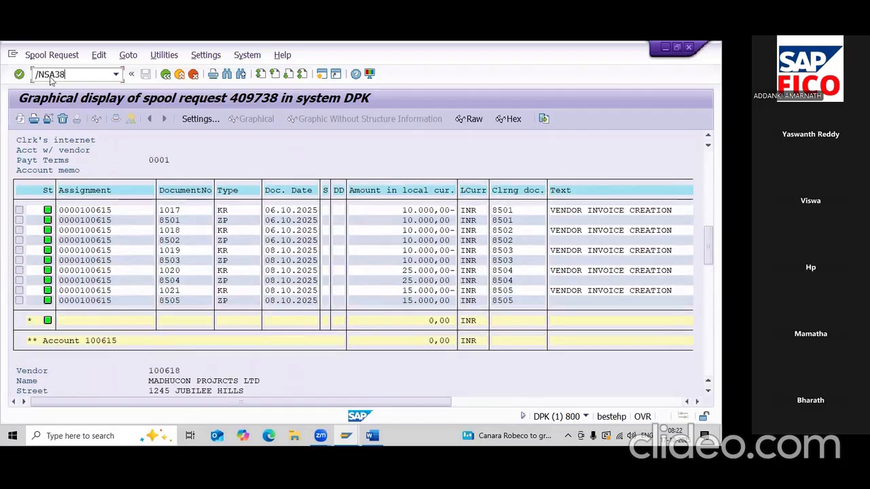
{"action": "key", "text": "Return"}
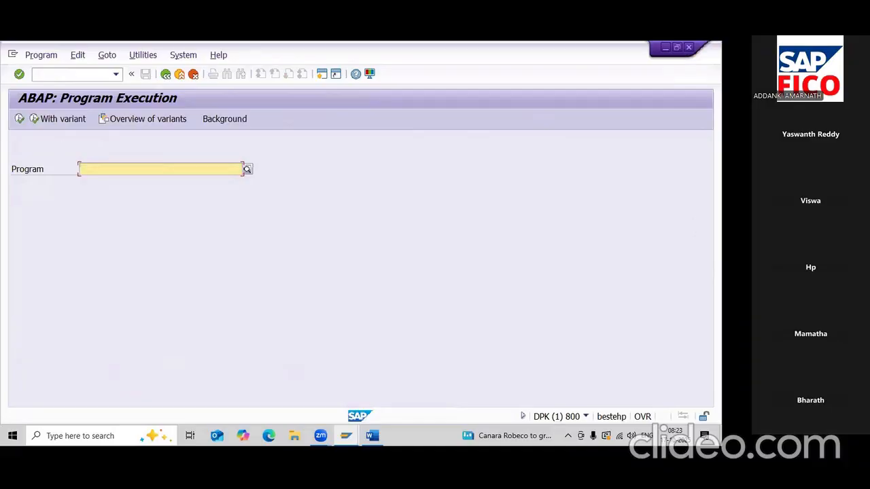
{"action": "type", "text": "RSTX"}
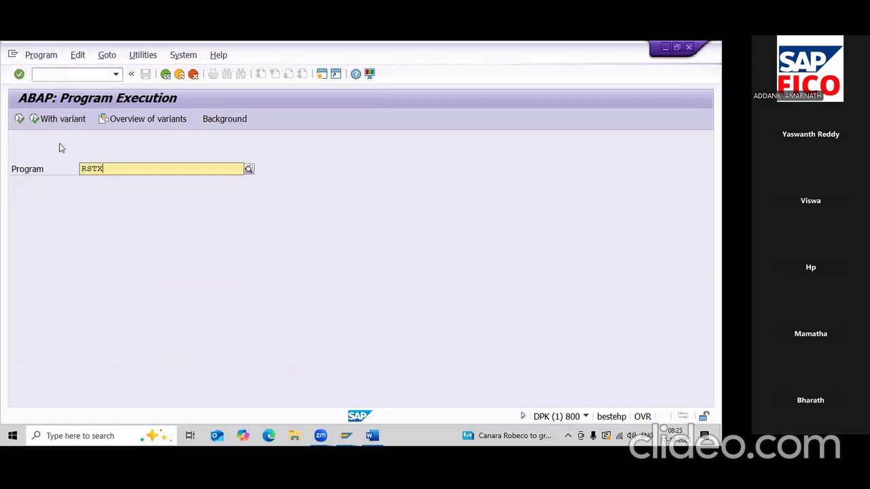
{"action": "type", "text": "PD"}
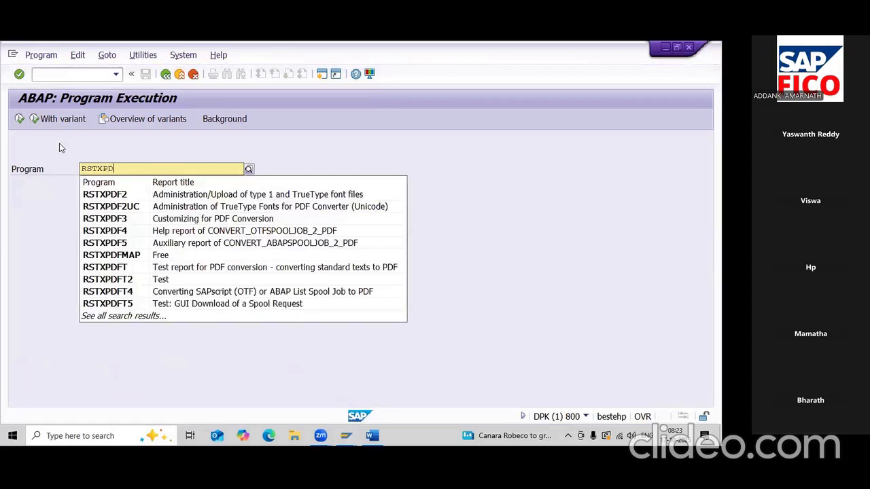
{"action": "type", "text": "F"}
{"action": "type", "text": "T4"}
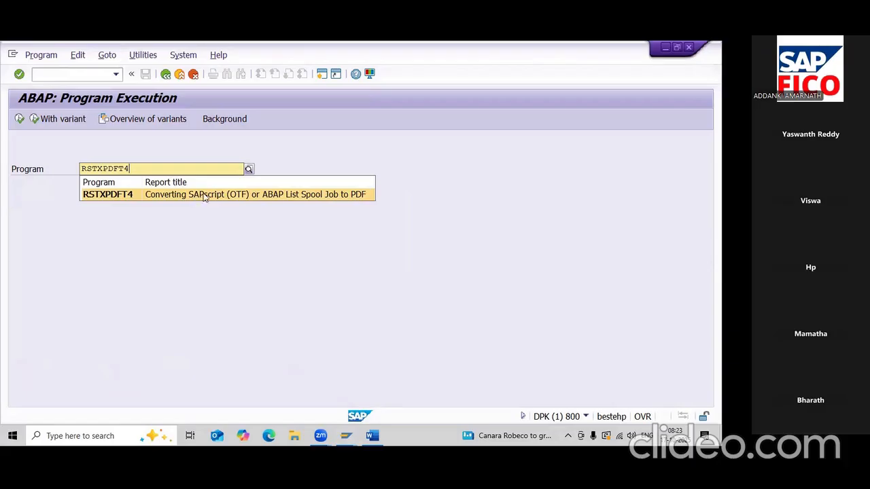
{"action": "left_click", "coordinate": [354, 196]}
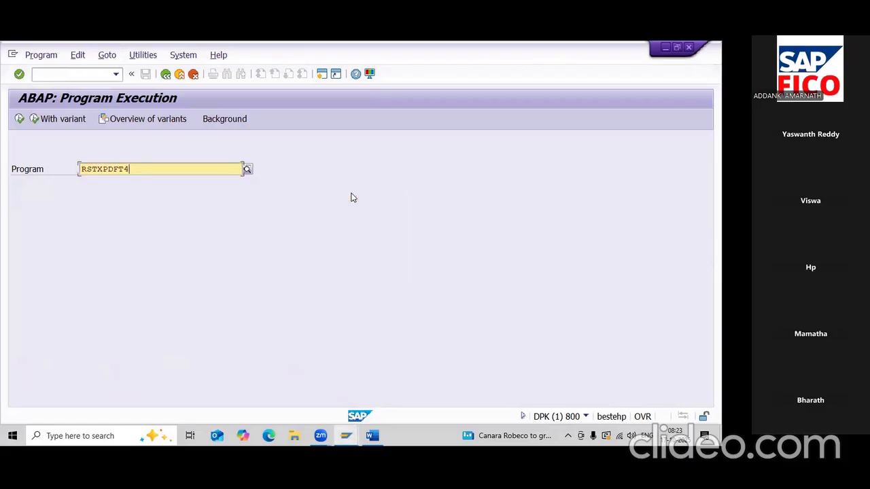
- Run RSTXPDFT4 once, go back, and enter spool request 409738
{"action": "left_click", "coordinate": [20, 120]}
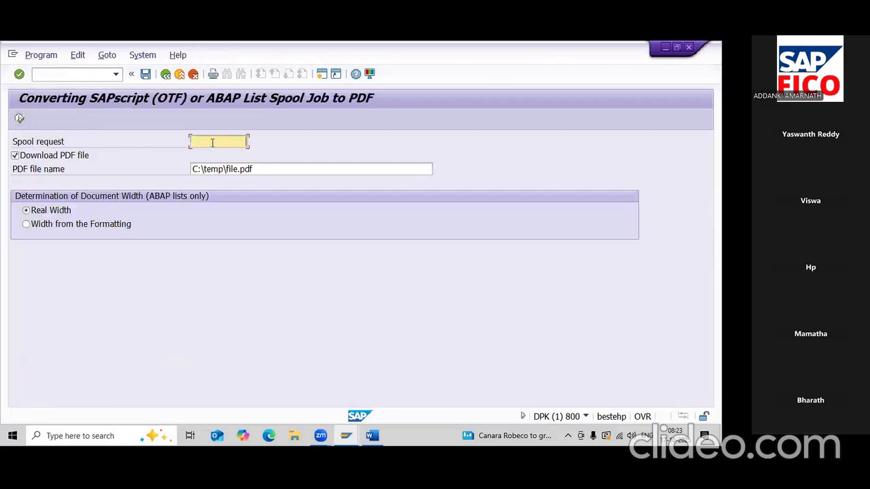
{"action": "left_click", "coordinate": [20, 120]}
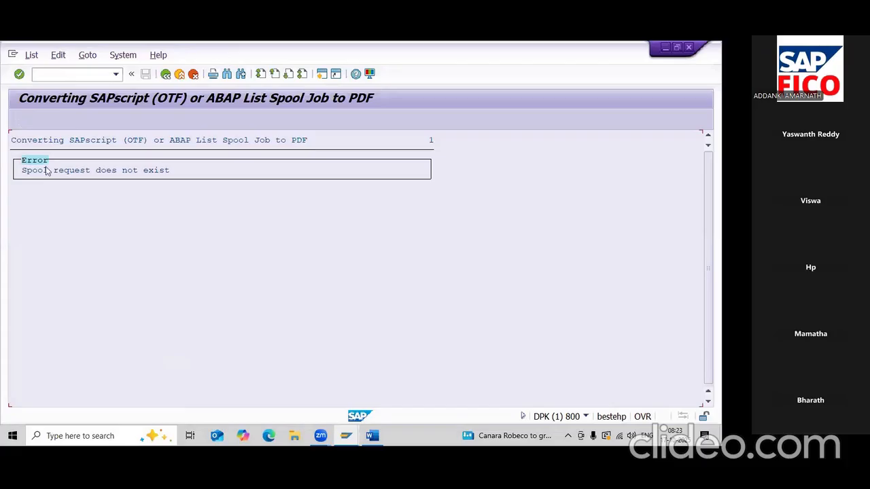
{"action": "left_click", "coordinate": [166, 74]}
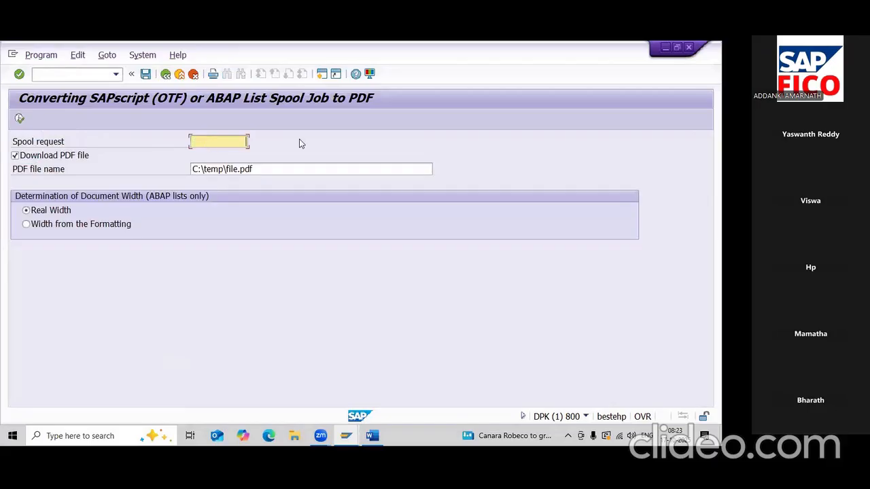
{"action": "type", "text": "409738"}
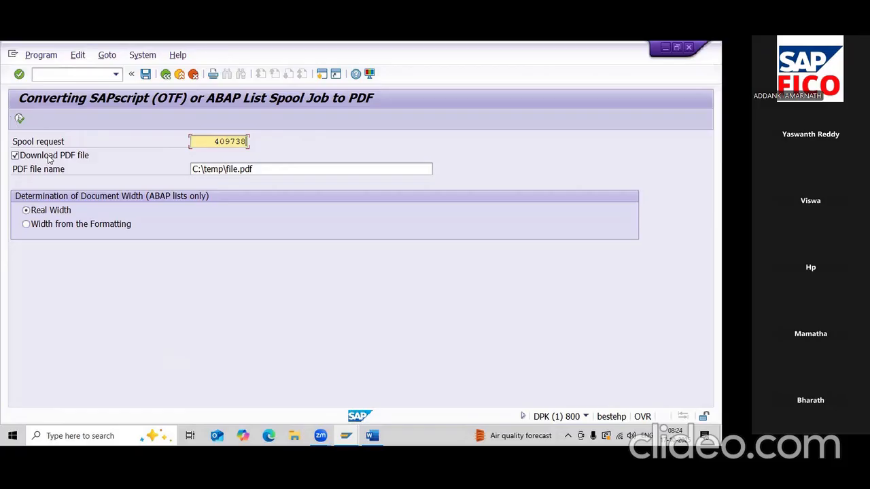
- Convert spool 409738 and save it as file.pdf on the Desktop, allowing SAP access
{"action": "left_click", "coordinate": [19, 119]}
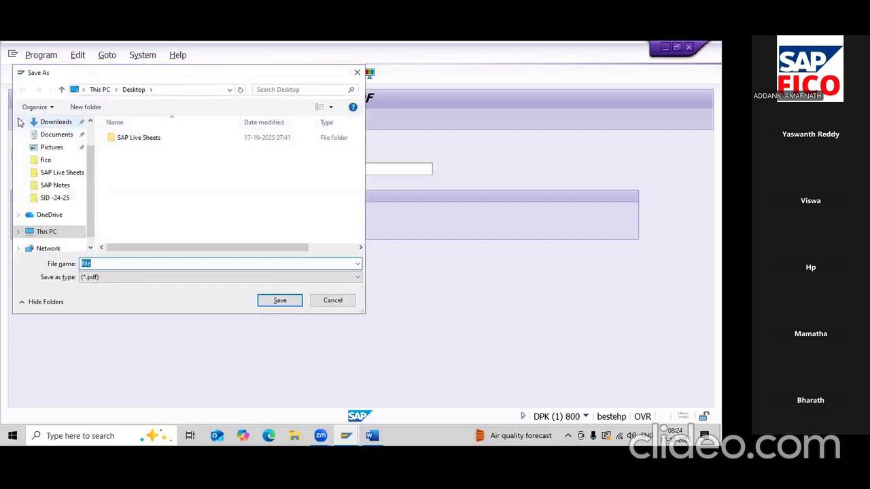
{"action": "scroll", "coordinate": [47, 164], "scroll_direction": "up", "scroll_amount": 2}
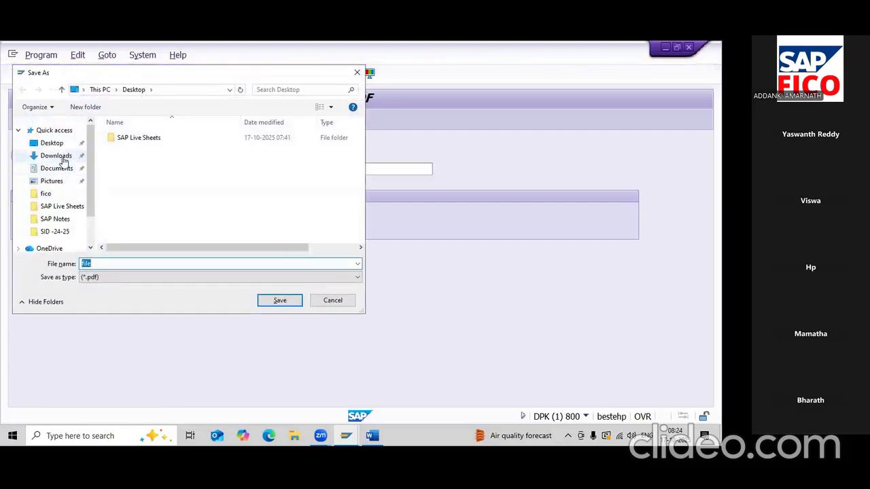
{"action": "left_click", "coordinate": [52, 143]}
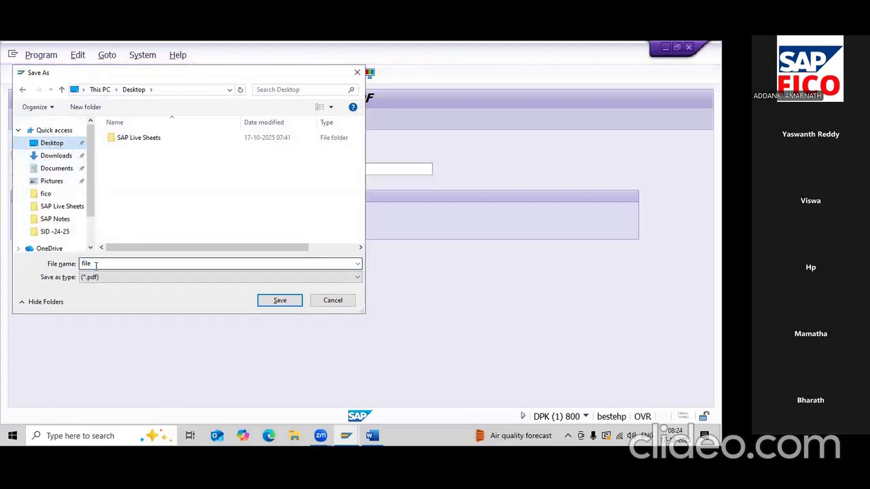
{"action": "left_click", "coordinate": [271, 307]}
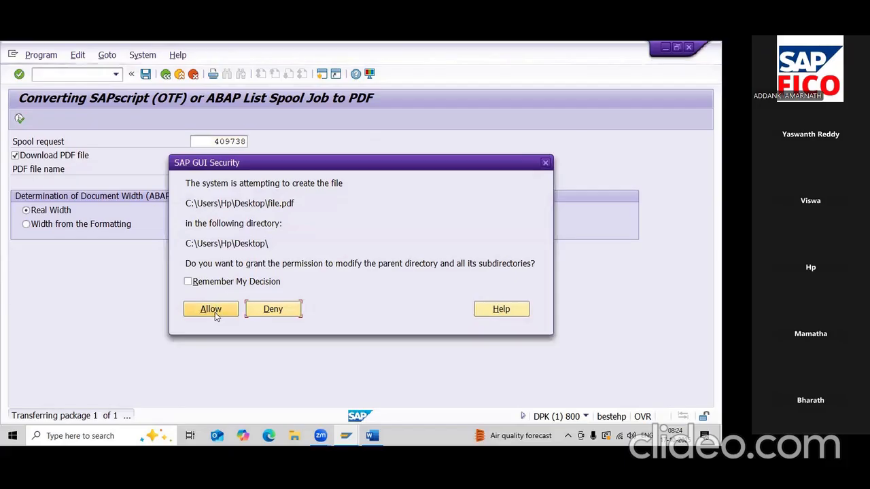
{"action": "left_click", "coordinate": [212, 312]}
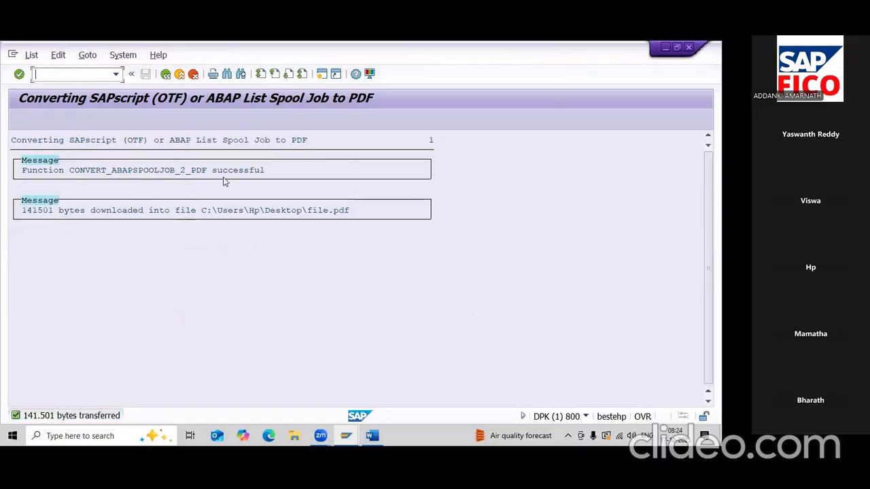
- Minimize SAP and Word, then open file.pdf in Edge and scroll through the vendor report
{"action": "left_click", "coordinate": [664, 48]}
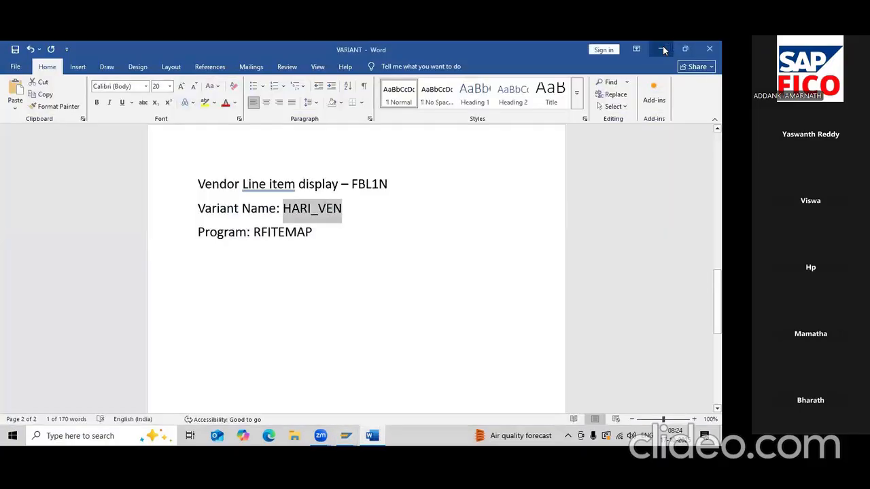
{"action": "left_click", "coordinate": [663, 49]}
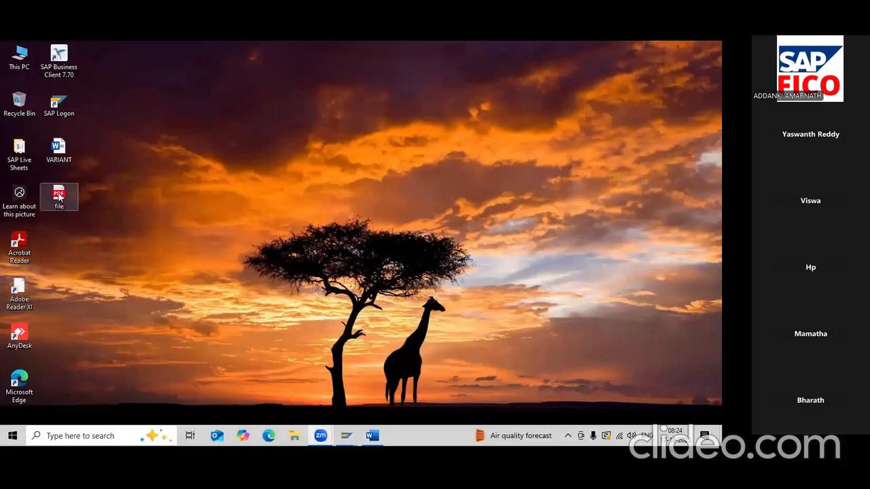
{"action": "double_click", "coordinate": [59, 197]}
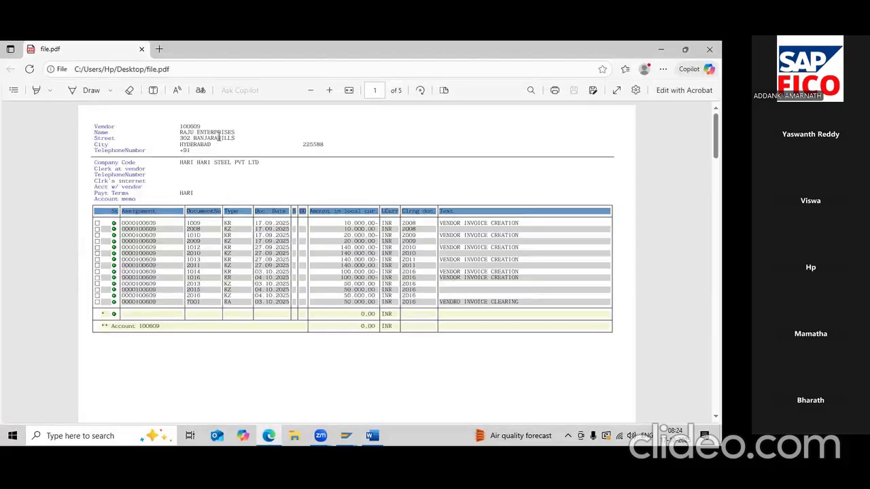
{"action": "scroll", "coordinate": [222, 215], "scroll_direction": "down", "scroll_amount": 10}
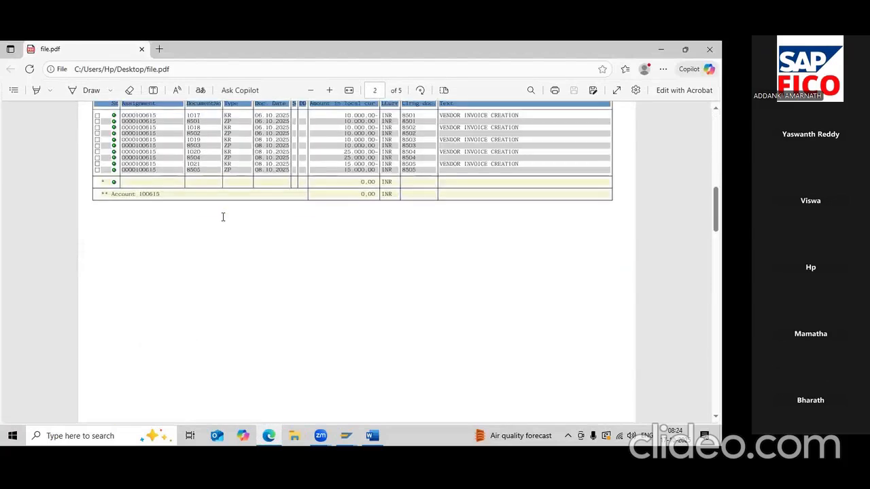
{"action": "scroll", "coordinate": [222, 217], "scroll_direction": "down", "scroll_amount": 8}
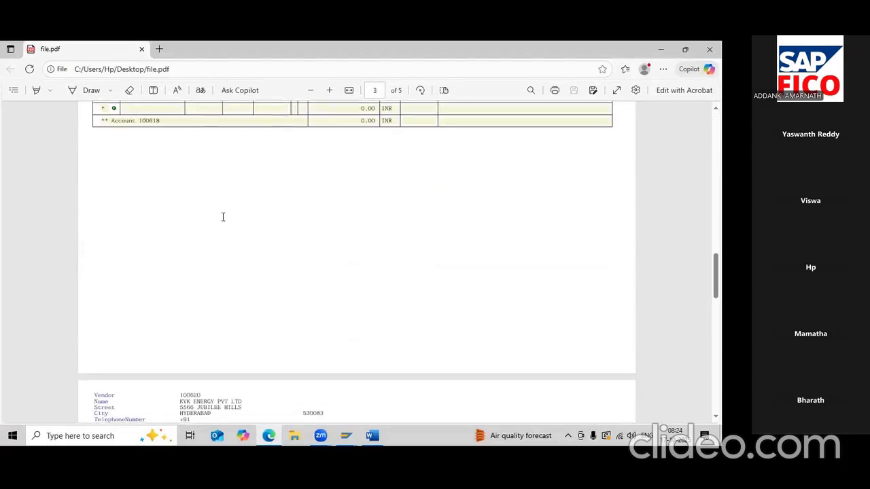
{"action": "scroll", "coordinate": [223, 217], "scroll_direction": "down", "scroll_amount": 10}
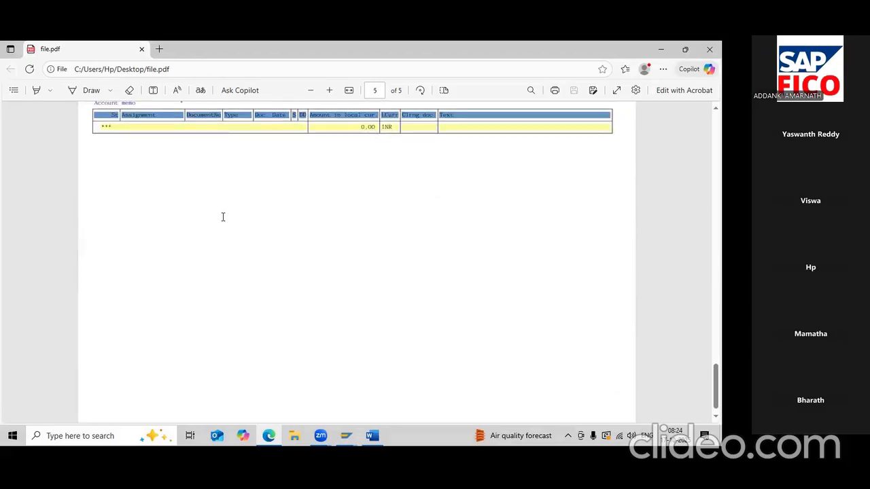
{"action": "scroll", "coordinate": [222, 217], "scroll_direction": "up", "scroll_amount": 5}
{"action": "scroll", "coordinate": [224, 222], "scroll_direction": "down", "scroll_amount": 2}
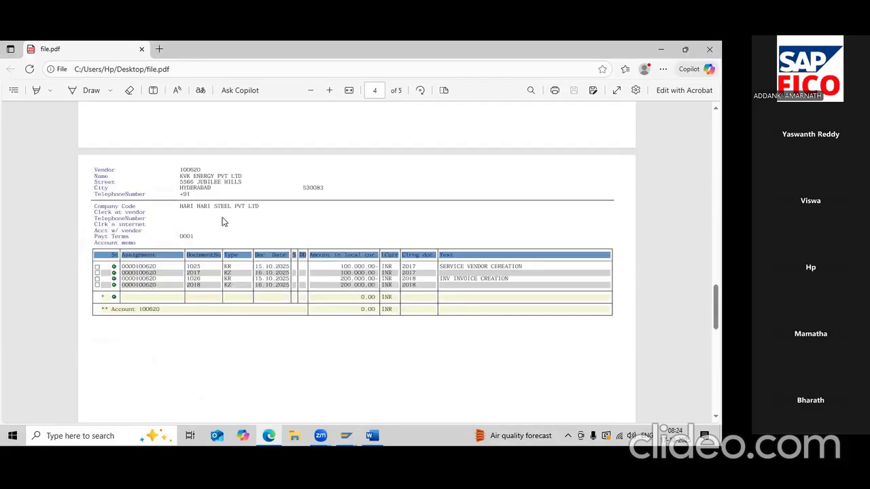
{"action": "scroll", "coordinate": [222, 221], "scroll_direction": "up", "scroll_amount": 1}
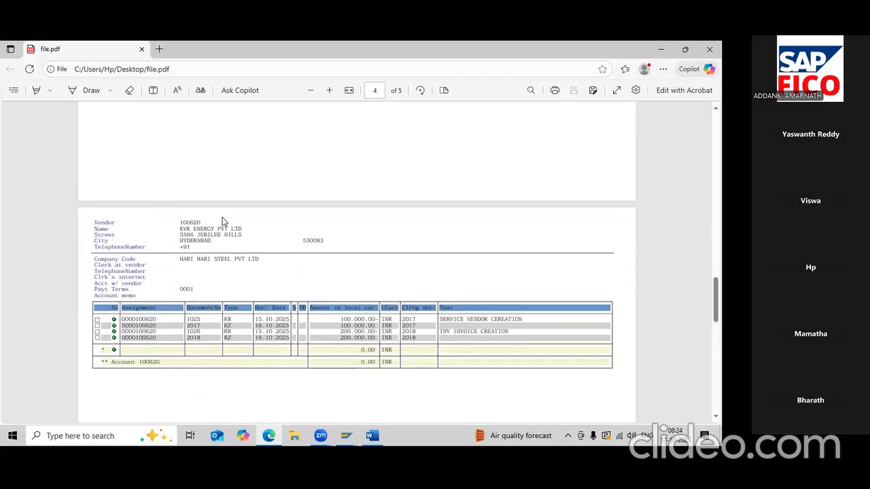
{"action": "scroll", "coordinate": [223, 222], "scroll_direction": "up", "scroll_amount": 10}
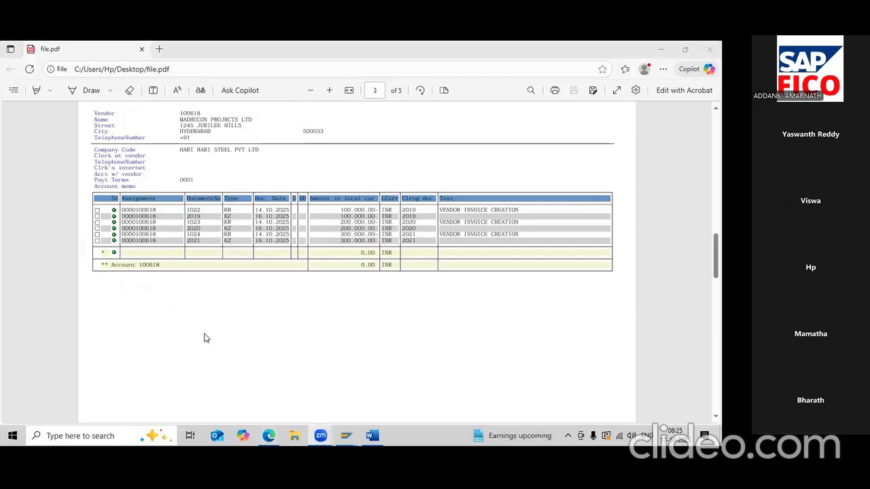
{"action": "scroll", "coordinate": [207, 338], "scroll_direction": "up", "scroll_amount": 20}
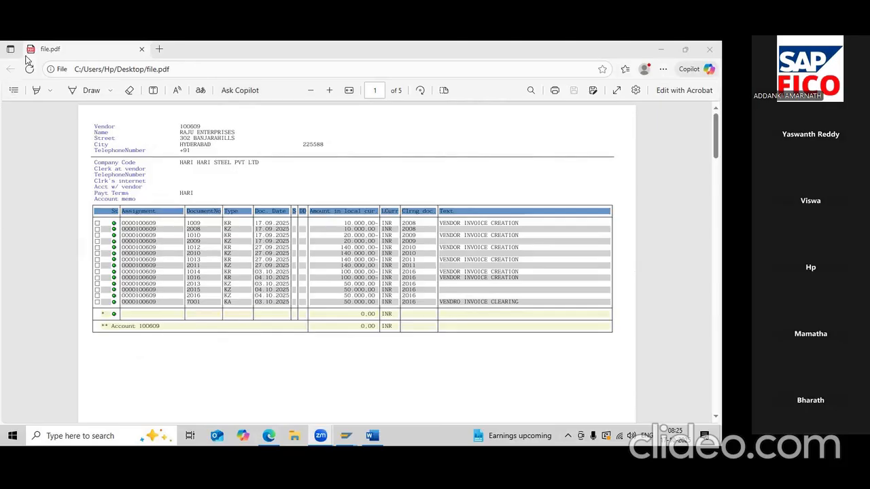
- Close the PDF and open the 01.NEW SAP FICO TOP - ALL TOPICS - COURSE document from SAP Live Sheets
{"action": "left_click", "coordinate": [710, 49]}
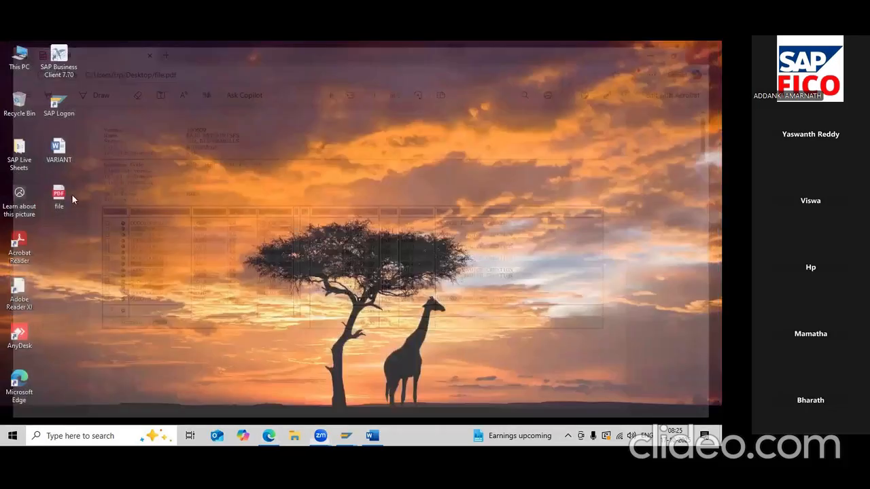
{"action": "double_click", "coordinate": [29, 151]}
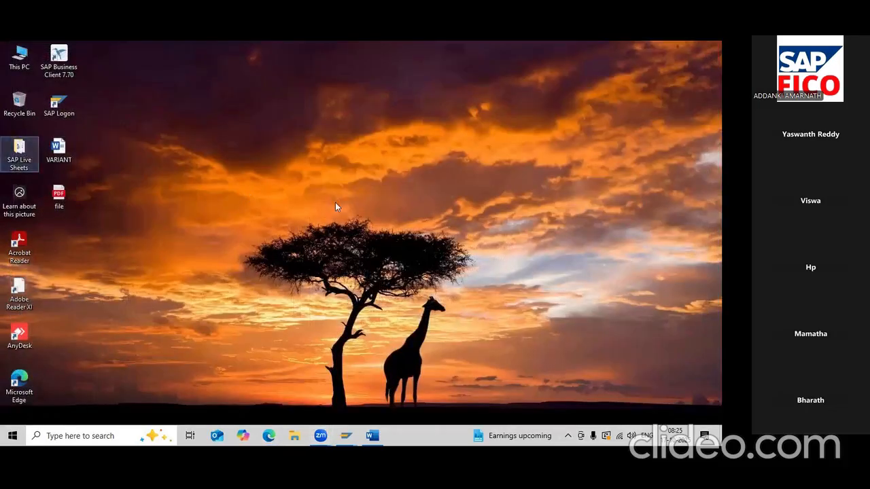
{"action": "scroll", "coordinate": [171, 274], "scroll_direction": "down", "scroll_amount": 3}
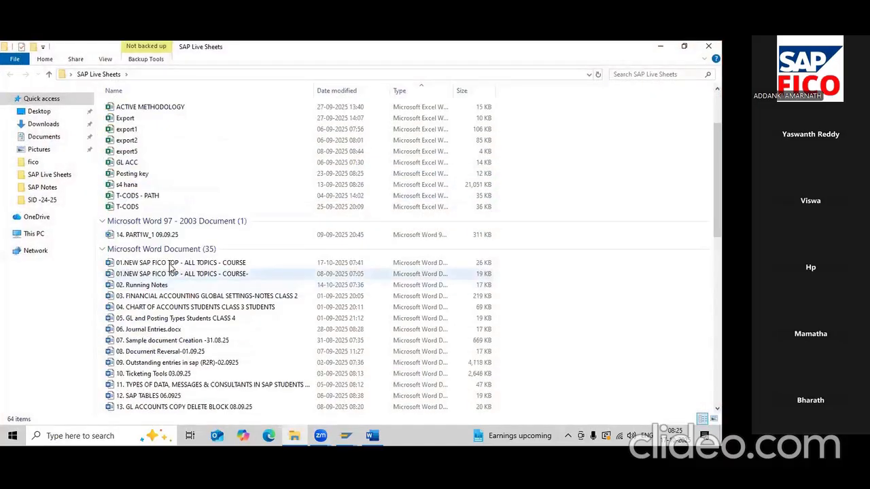
{"action": "double_click", "coordinate": [171, 264]}
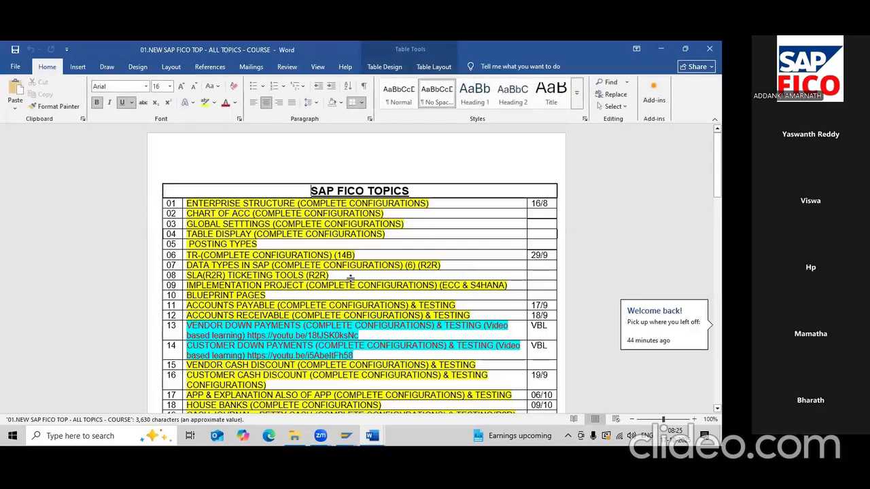
- Scroll through the Word course topic table to bring rows 07 to 31 into view
{"action": "scroll", "coordinate": [350, 279], "scroll_direction": "down", "scroll_amount": 6}
{"action": "scroll", "coordinate": [351, 279], "scroll_direction": "down", "scroll_amount": 4}
{"action": "scroll", "coordinate": [351, 279], "scroll_direction": "up", "scroll_amount": 3}
{"action": "scroll", "coordinate": [351, 279], "scroll_direction": "down", "scroll_amount": 5}
{"action": "scroll", "coordinate": [351, 279], "scroll_direction": "down", "scroll_amount": 10}
{"action": "scroll", "coordinate": [351, 279], "scroll_direction": "down", "scroll_amount": 5}
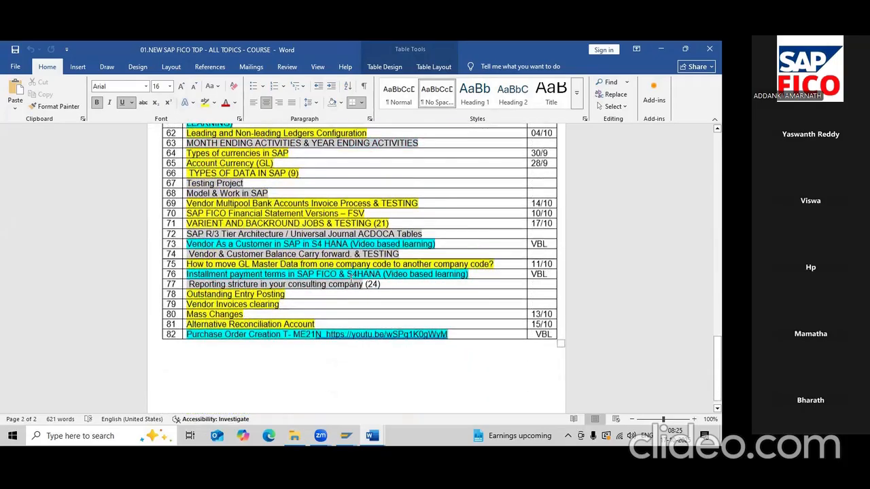
{"action": "scroll", "coordinate": [351, 277], "scroll_direction": "down", "scroll_amount": 1}
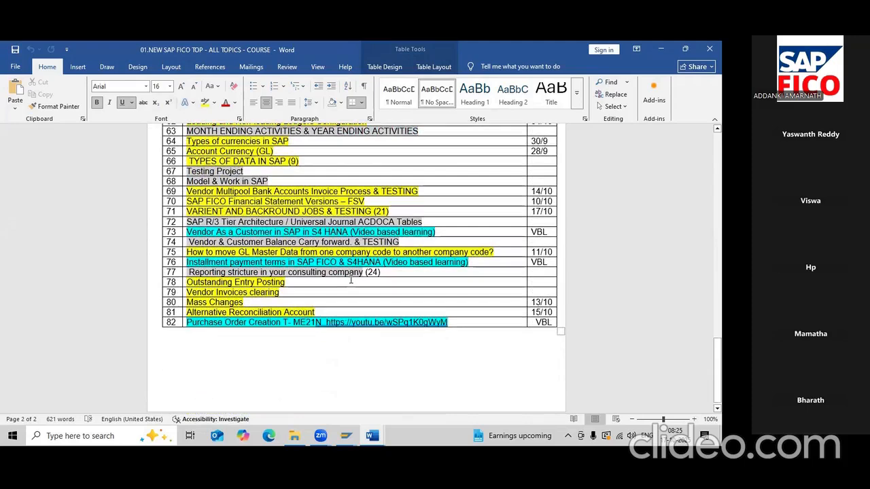
{"action": "scroll", "coordinate": [350, 278], "scroll_direction": "up", "scroll_amount": 3}
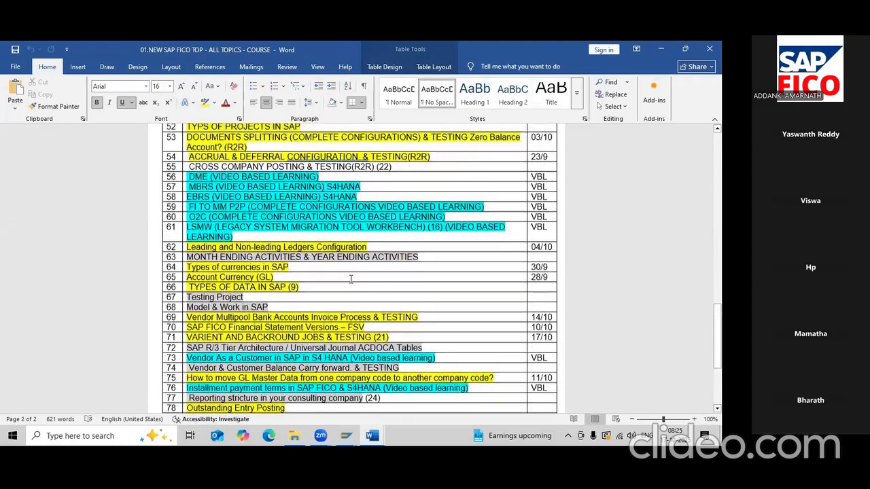
{"action": "scroll", "coordinate": [351, 279], "scroll_direction": "up", "scroll_amount": 7}
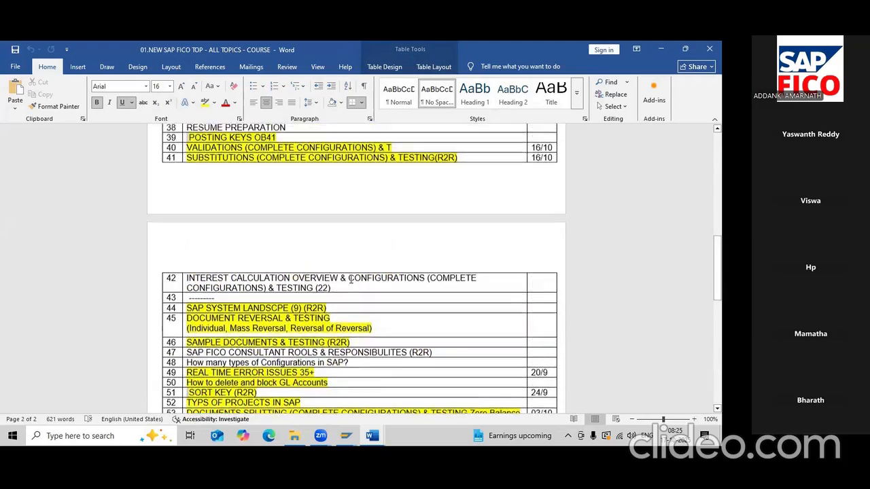
{"action": "scroll", "coordinate": [351, 279], "scroll_direction": "up", "scroll_amount": 7}
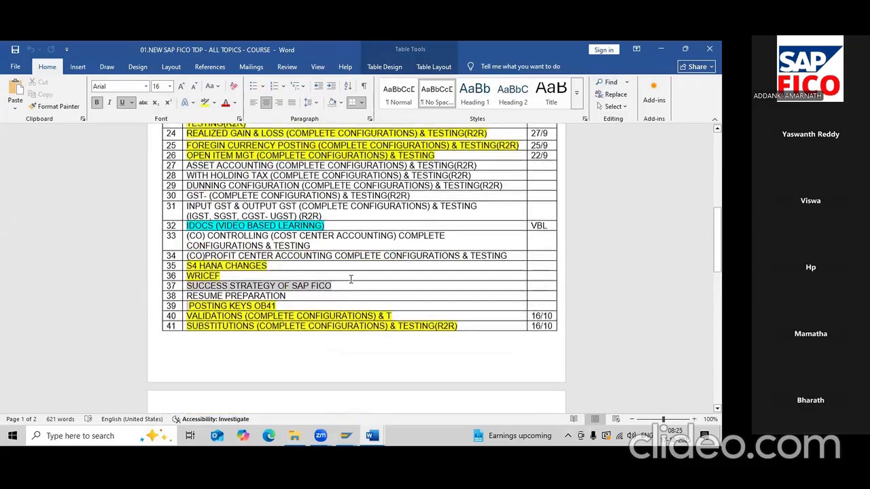
{"action": "scroll", "coordinate": [351, 279], "scroll_direction": "up", "scroll_amount": 1}
{"action": "scroll", "coordinate": [351, 278], "scroll_direction": "up", "scroll_amount": 2}
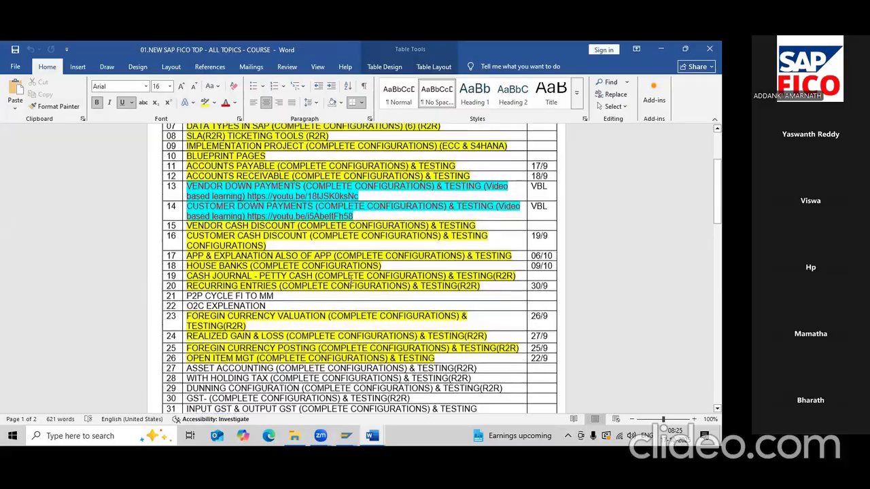
{"action": "scroll", "coordinate": [351, 279], "scroll_direction": "up", "scroll_amount": 3}
{"action": "scroll", "coordinate": [351, 279], "scroll_direction": "down", "scroll_amount": 4}
- Find 'MONTH', highlight row 63 bright green, date it 18/10, and save
{"action": "key", "text": "ctrl+f"}
{"action": "type", "text": "MONTH"}
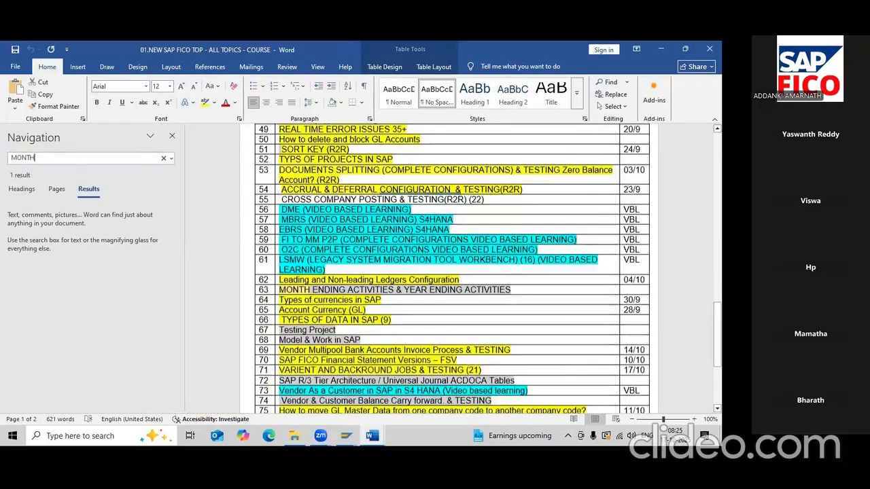
{"action": "left_click", "coordinate": [172, 136]}
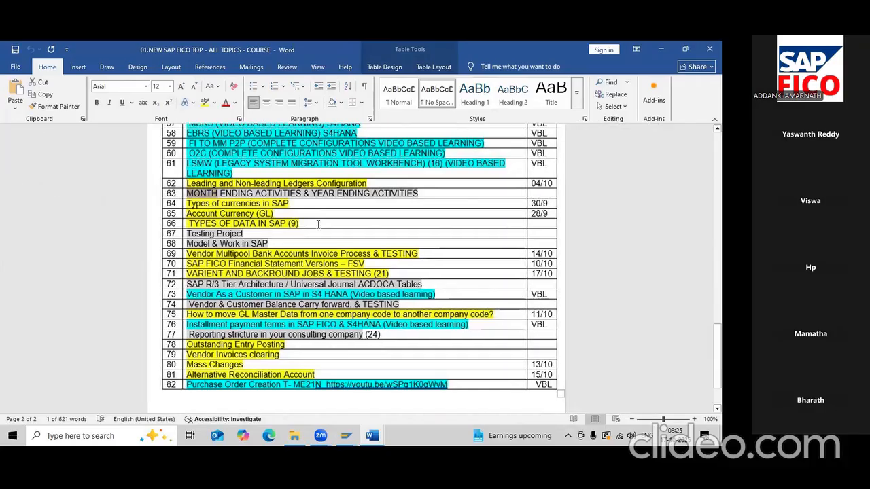
{"action": "left_click_drag", "start_coordinate": [417, 194], "coordinate": [265, 189]}
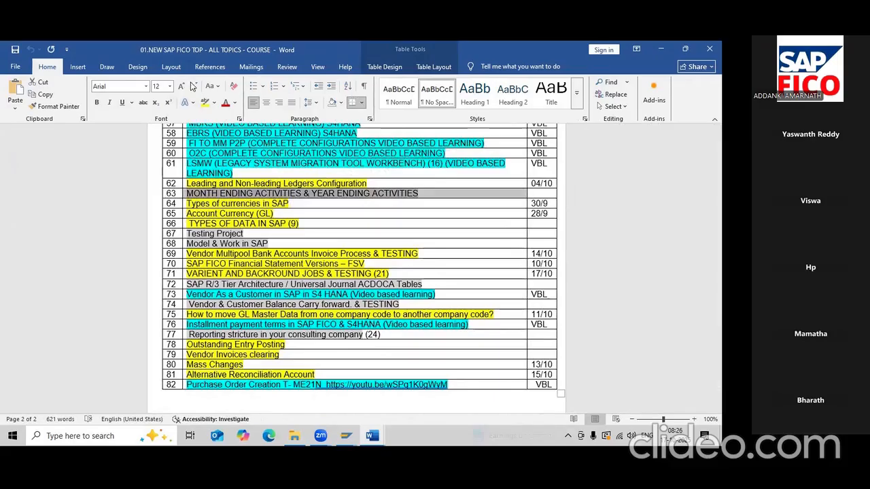
{"action": "left_click", "coordinate": [212, 102]}
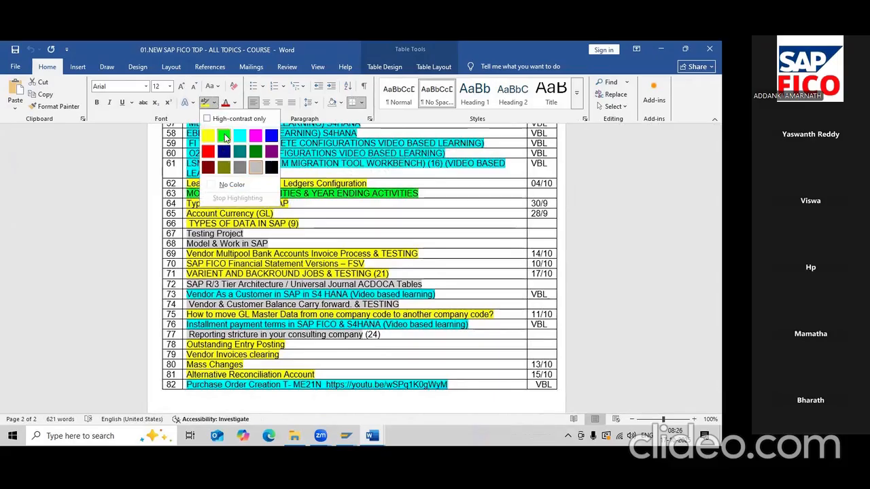
{"action": "left_click", "coordinate": [222, 134]}
{"action": "left_click", "coordinate": [548, 194]}
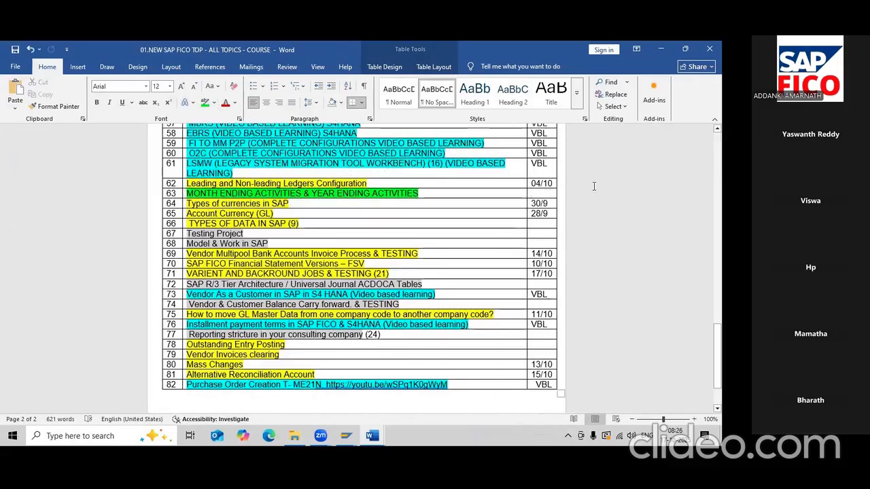
{"action": "type", "text": "18/10"}
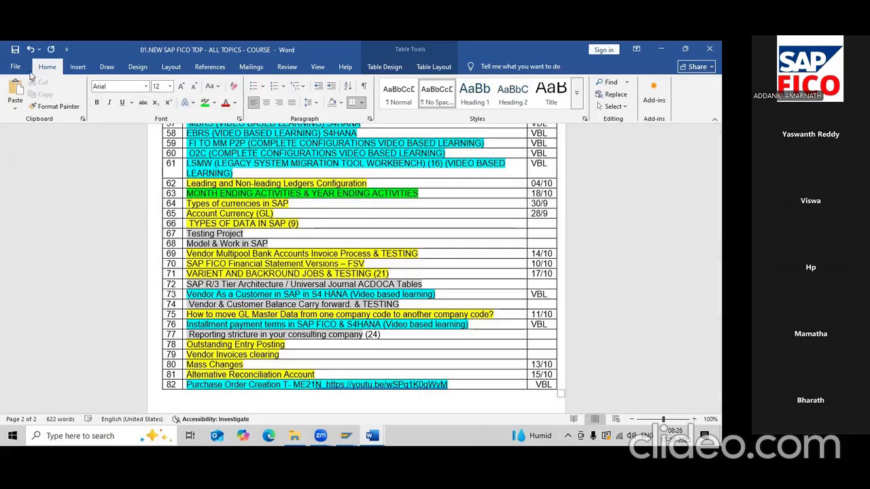
{"action": "left_click", "coordinate": [14, 50]}
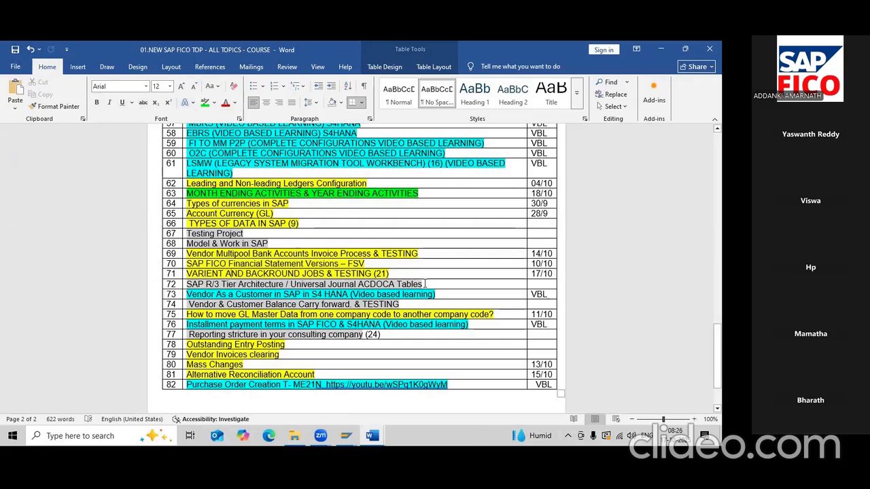
- Highlight rows 72 and 74 green and enter 18/10 in each date cell
{"action": "left_click_drag", "start_coordinate": [427, 284], "coordinate": [187, 285]}
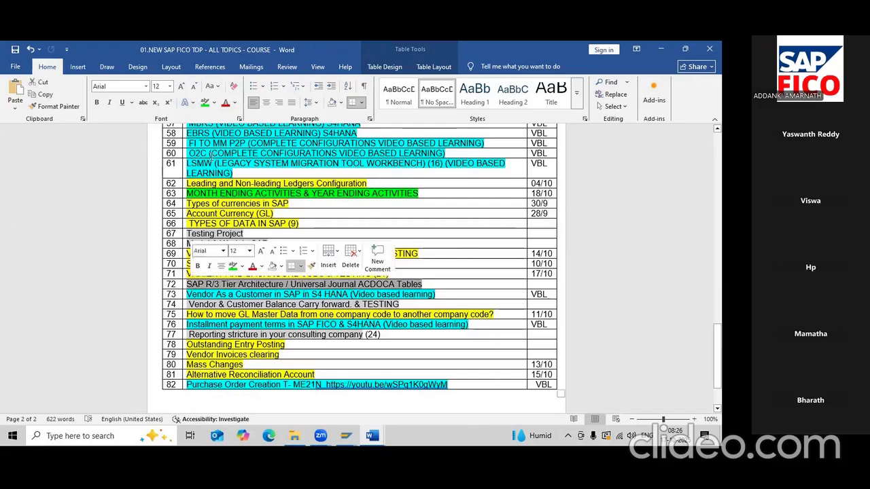
{"action": "left_click", "coordinate": [206, 103]}
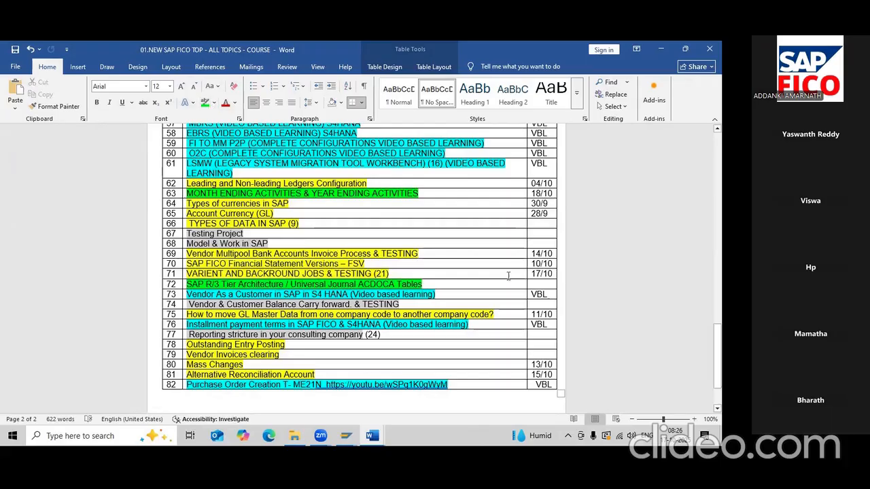
{"action": "left_click", "coordinate": [543, 284]}
{"action": "type", "text": "18/10"}
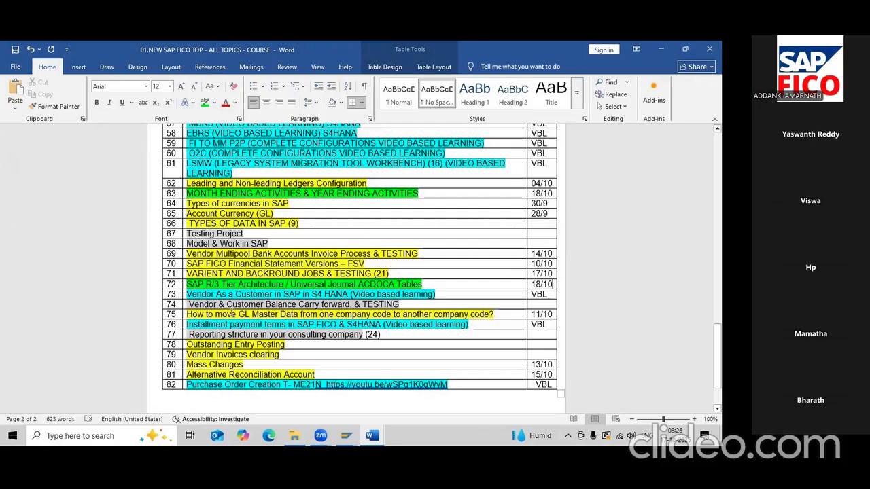
{"action": "left_click_drag", "start_coordinate": [405, 304], "coordinate": [188, 304]}
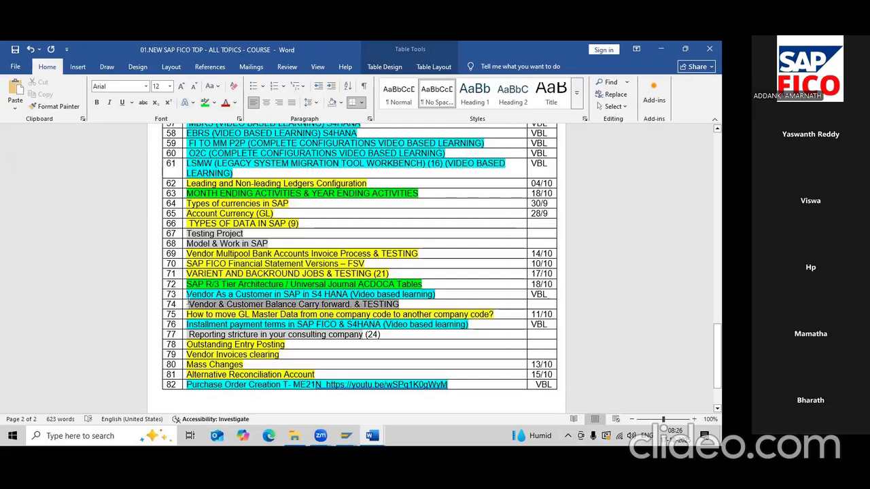
{"action": "left_click", "coordinate": [204, 103]}
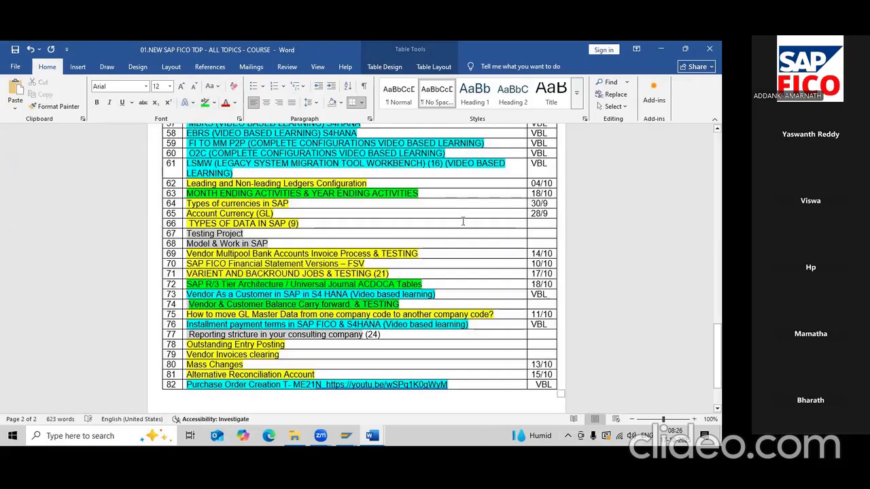
{"action": "left_click", "coordinate": [548, 306]}
{"action": "type", "text": "18/10"}
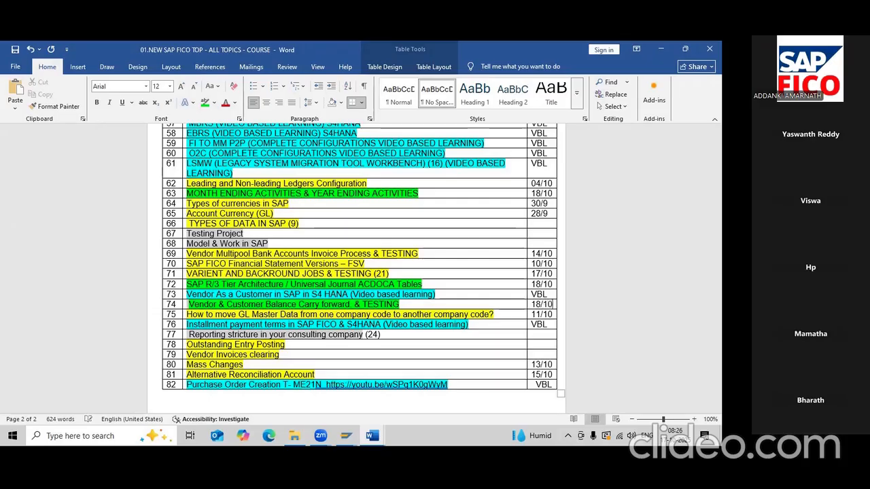
- Save, undo the accidental highlight extension in row 74, and save again
{"action": "left_click", "coordinate": [15, 50]}
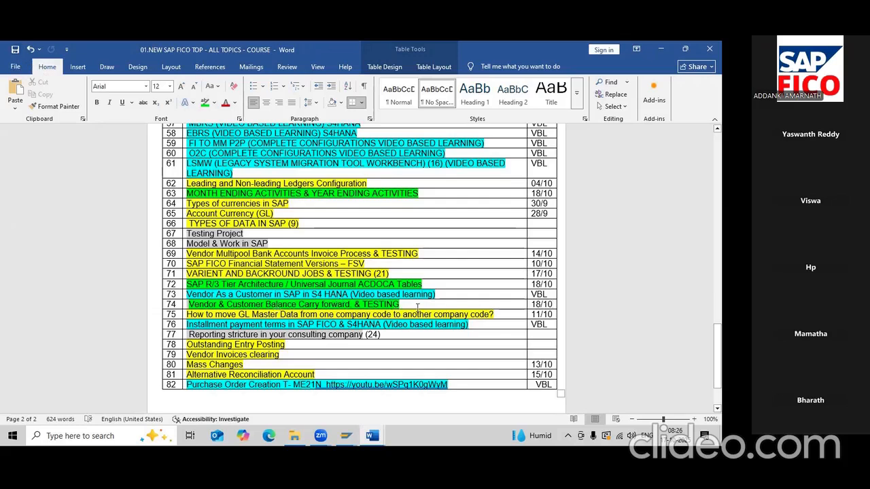
{"action": "double_click", "coordinate": [417, 307]}
{"action": "key", "text": "ctrl+z"}
{"action": "left_click", "coordinate": [15, 50]}
{"action": "left_click", "coordinate": [275, 411]}
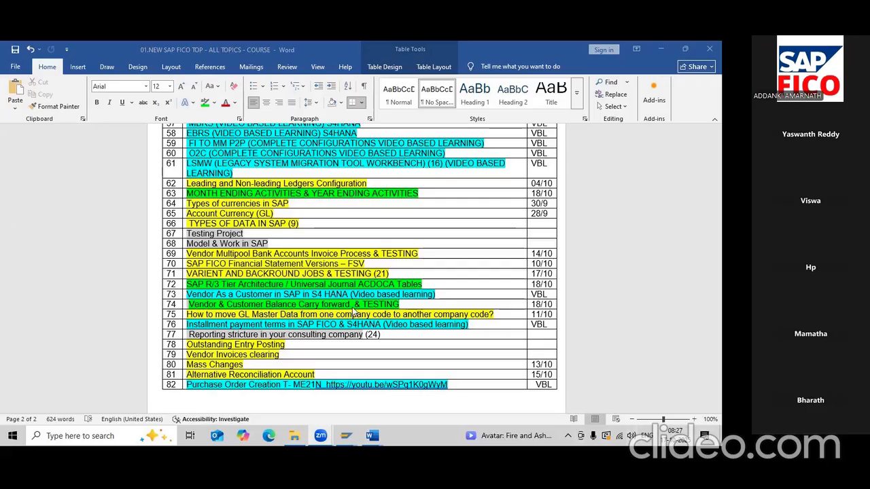
- Scroll to the top of the course topic list and close it, revealing the VARIANT document
{"action": "scroll", "coordinate": [352, 311], "scroll_direction": "down", "scroll_amount": 2}
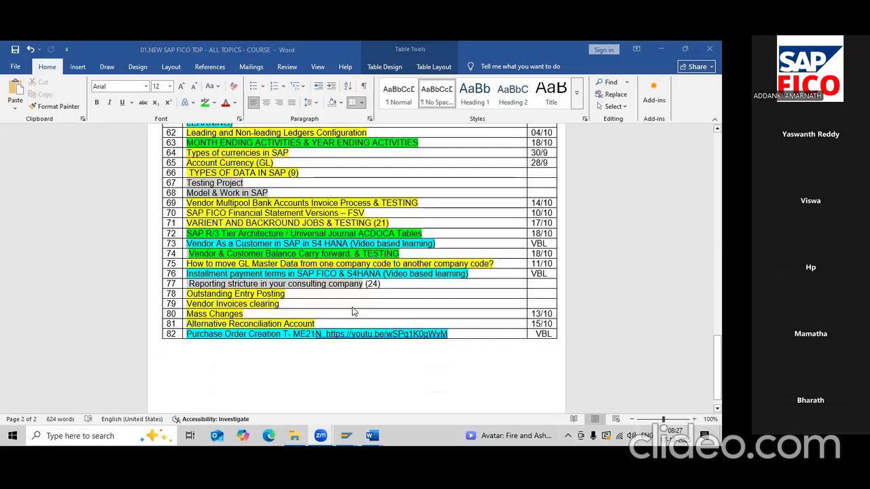
{"action": "scroll", "coordinate": [352, 311], "scroll_direction": "up", "scroll_amount": 2}
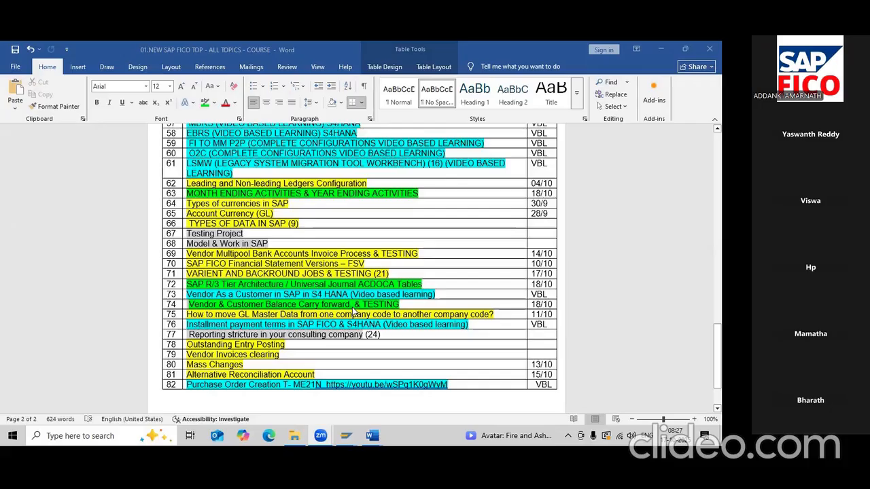
{"action": "scroll", "coordinate": [352, 312], "scroll_direction": "up", "scroll_amount": 3}
{"action": "scroll", "coordinate": [352, 311], "scroll_direction": "up", "scroll_amount": 5}
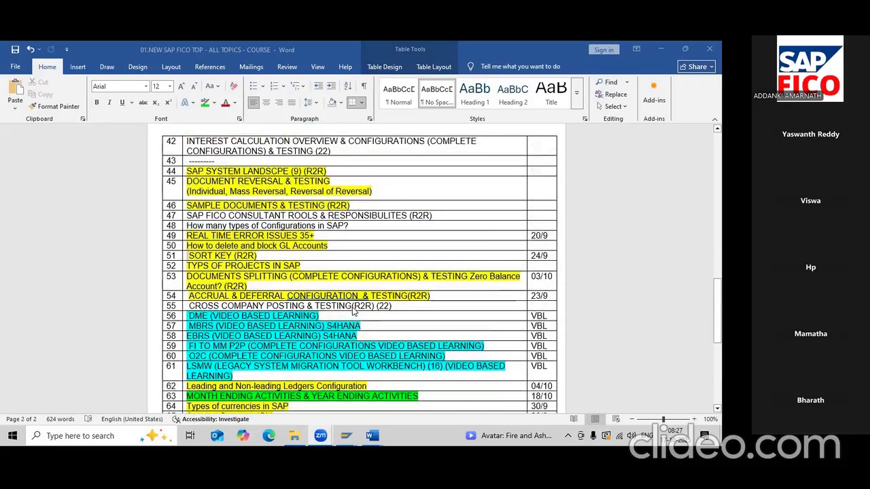
{"action": "scroll", "coordinate": [352, 312], "scroll_direction": "up", "scroll_amount": 5}
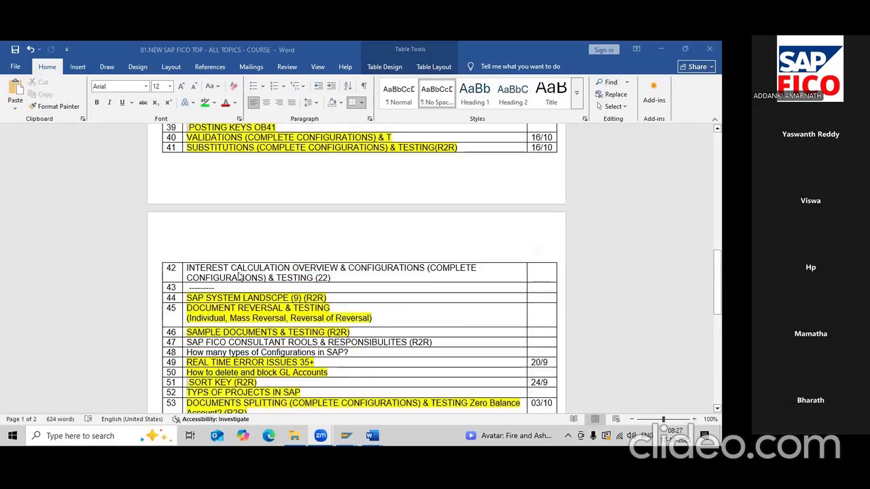
{"action": "scroll", "coordinate": [238, 275], "scroll_direction": "up", "scroll_amount": 1}
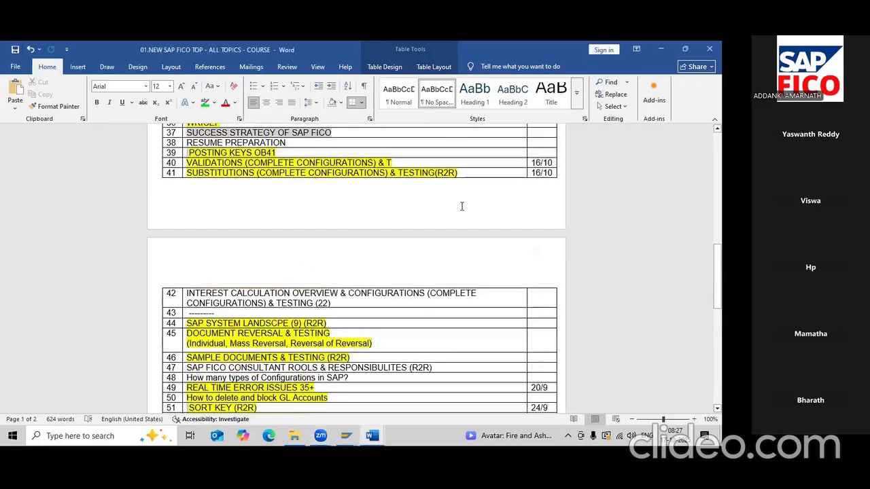
{"action": "scroll", "coordinate": [412, 206], "scroll_direction": "up", "scroll_amount": 5}
{"action": "scroll", "coordinate": [412, 206], "scroll_direction": "up", "scroll_amount": 4}
{"action": "scroll", "coordinate": [552, 210], "scroll_direction": "up", "scroll_amount": 5}
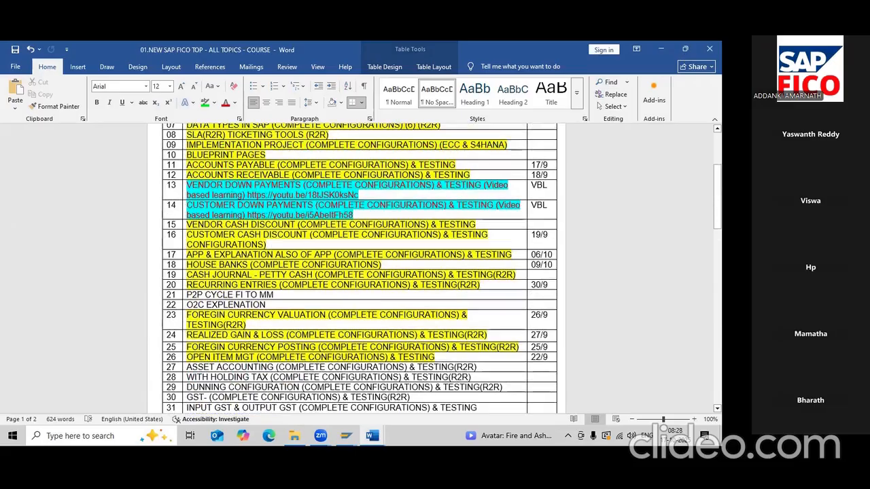
{"action": "scroll", "coordinate": [552, 210], "scroll_direction": "up", "scroll_amount": 5}
{"action": "left_click", "coordinate": [710, 49]}
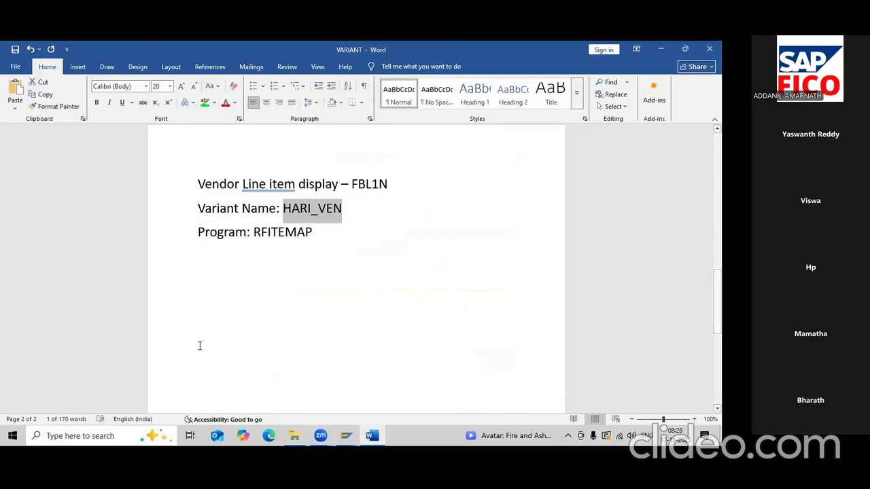
{"action": "key", "text": "alt+Tab"}
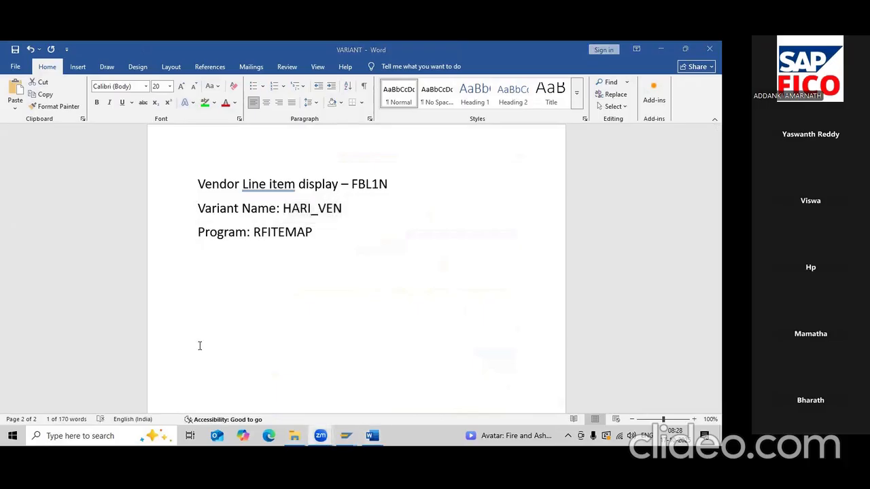